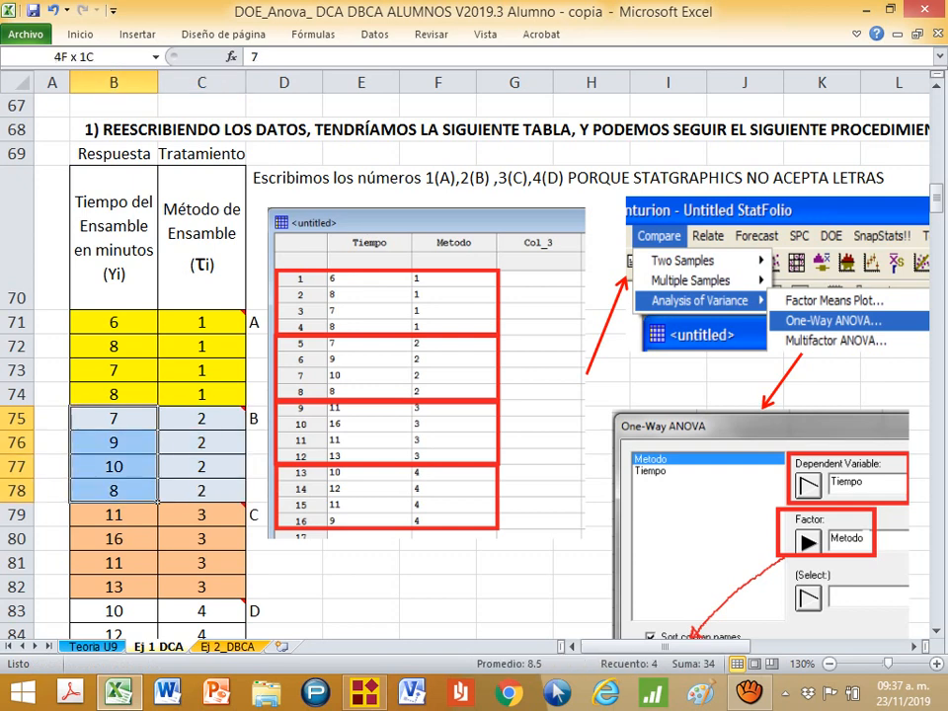
# - Examine the Excel rows coded as treatments 3 (C) and 4 (D) and the sample Tiempo and Metodo data sheet
pyautogui.click(284, 515)
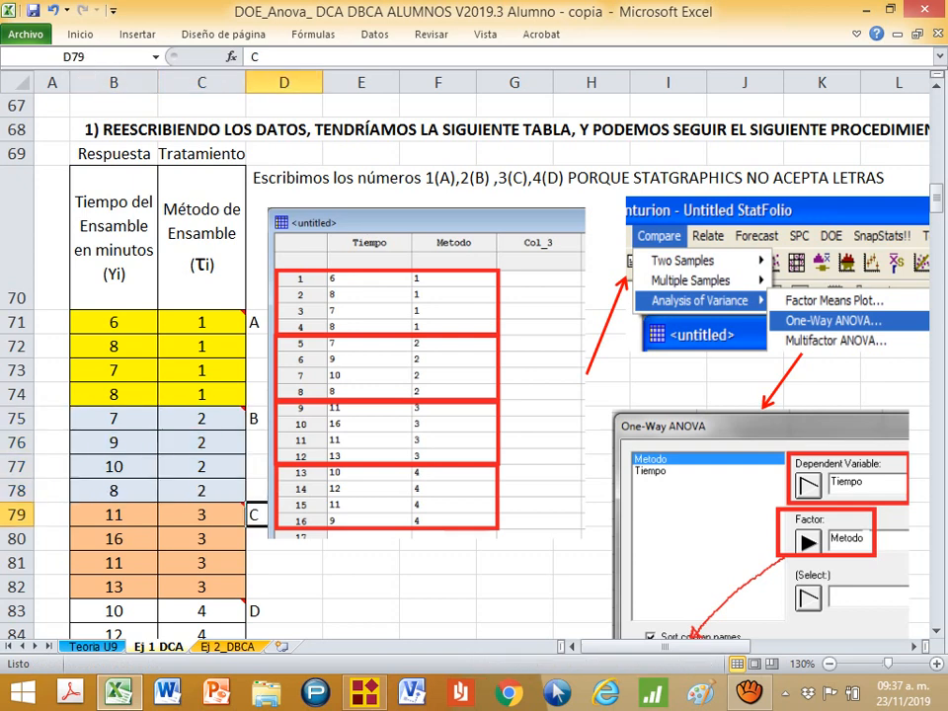
pyautogui.moveTo(201, 515); pyautogui.dragTo(202, 587)
pyautogui.scroll(-1, 201, 587)
pyautogui.click(283, 538)
pyautogui.moveTo(202, 538); pyautogui.dragTo(202, 610)
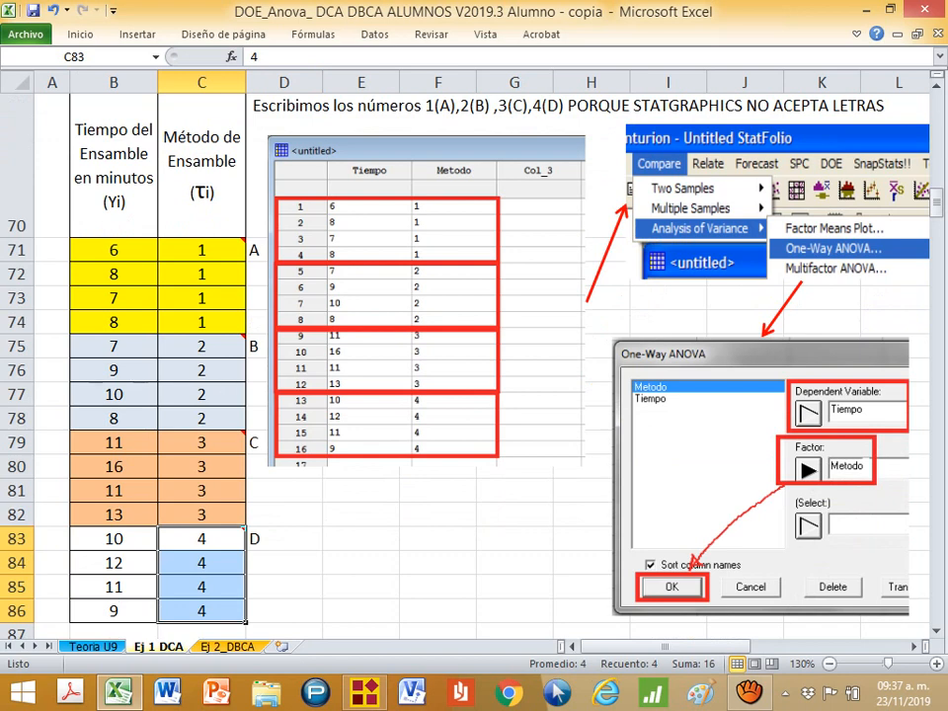
pyautogui.scroll(1, 474, 365)
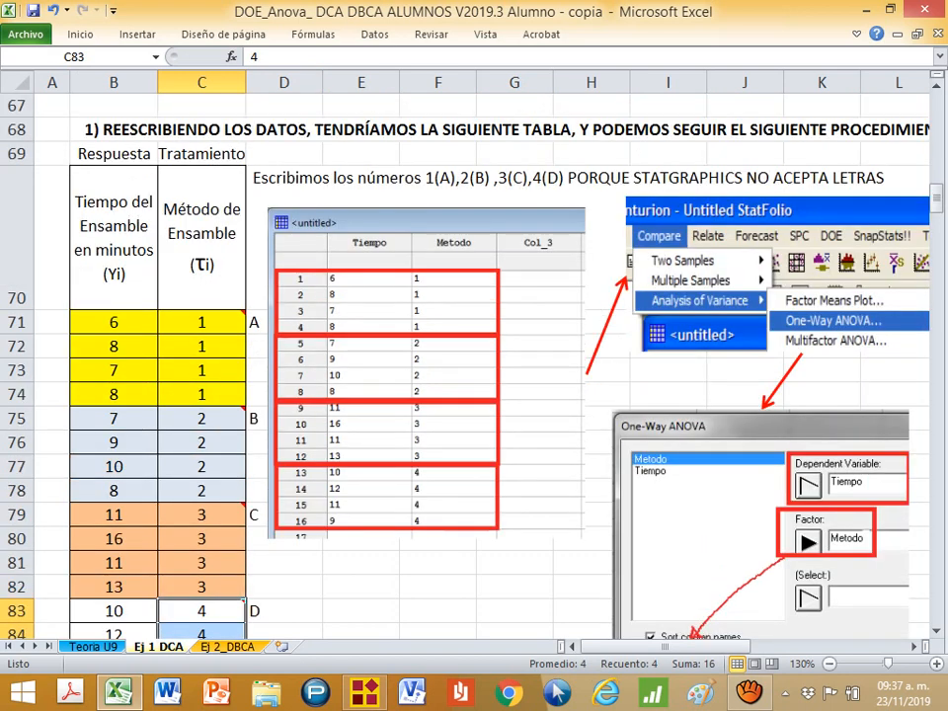
pyautogui.click(427, 374)
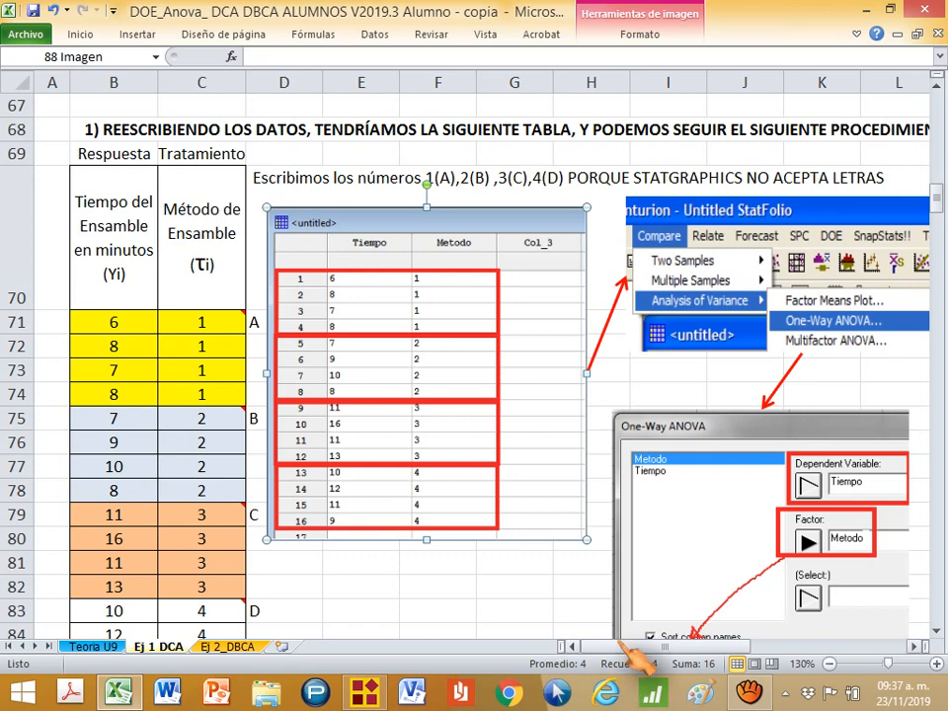
# - Switch to the empty data sheet in STATGRAPHICS Centurion
pyautogui.click(386, 697)
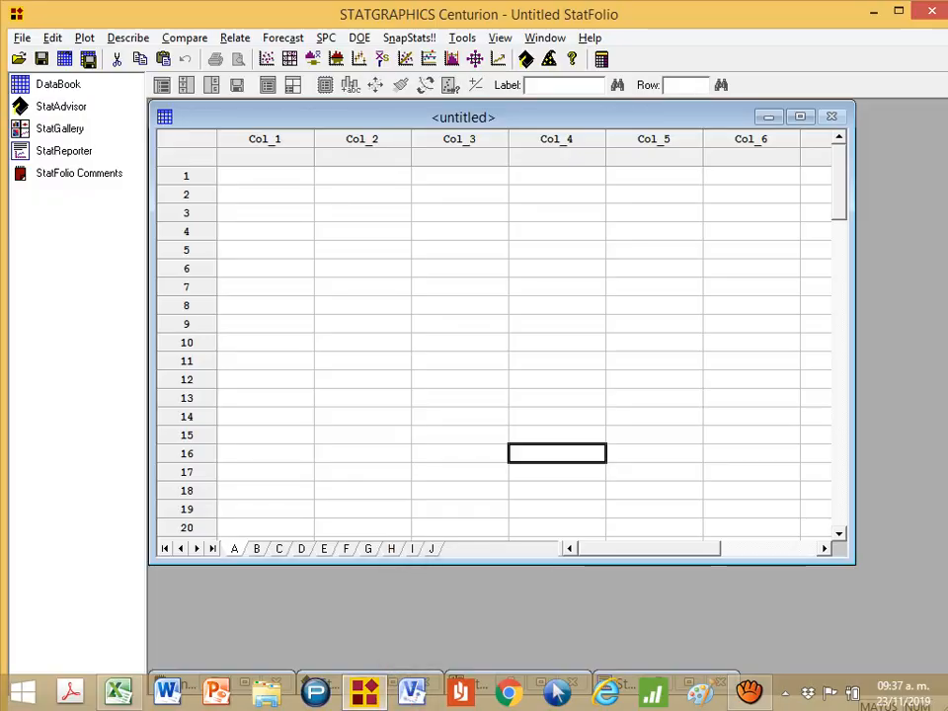
pyautogui.click(265, 139)
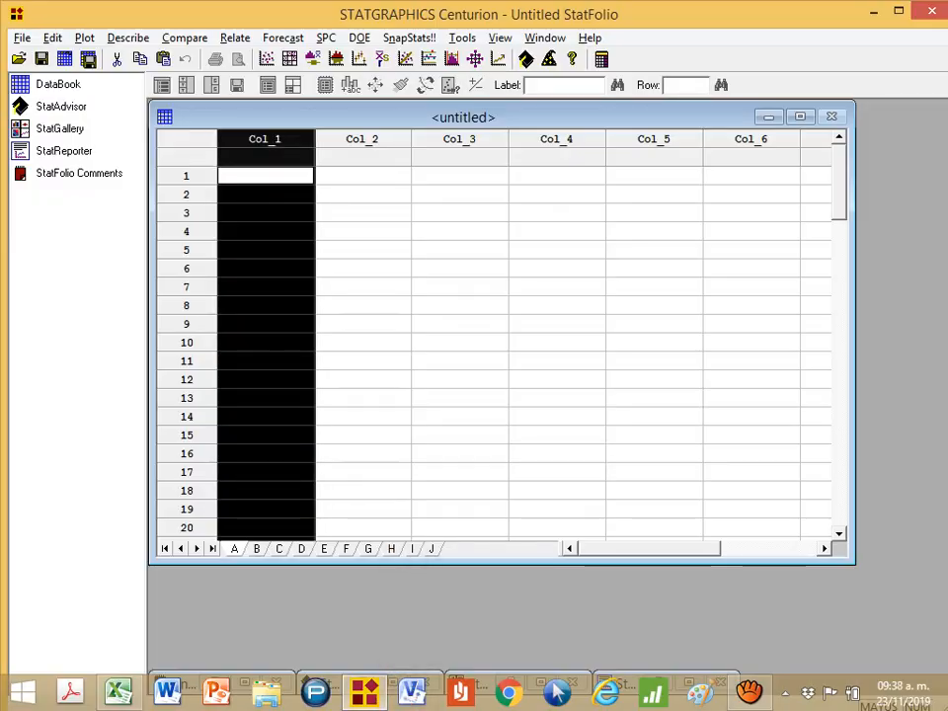
pyautogui.doubleClick(255, 139)
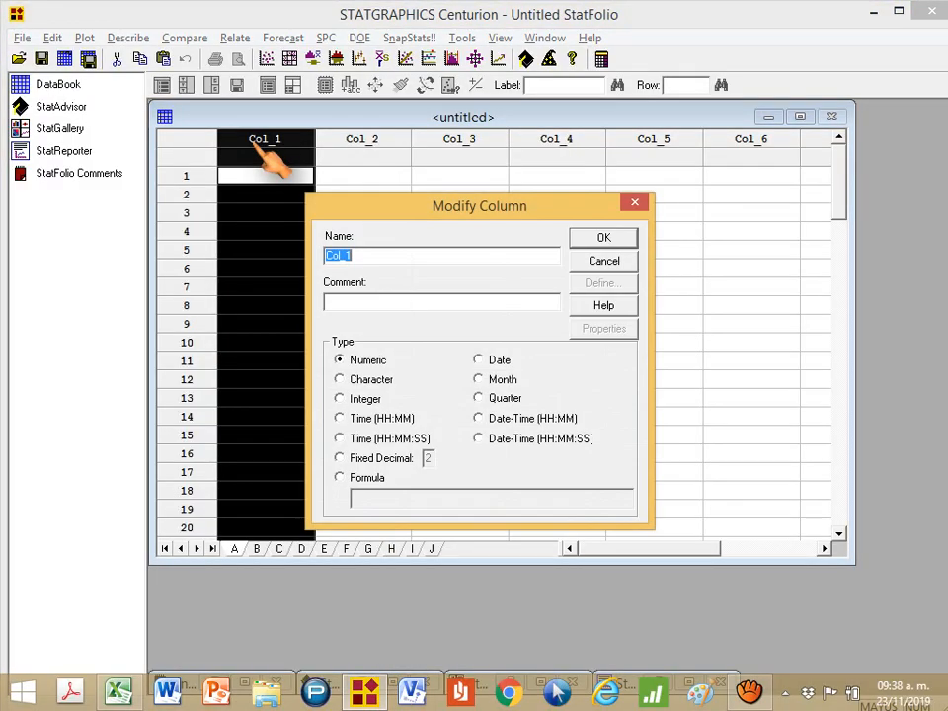
pyautogui.click(637, 207)
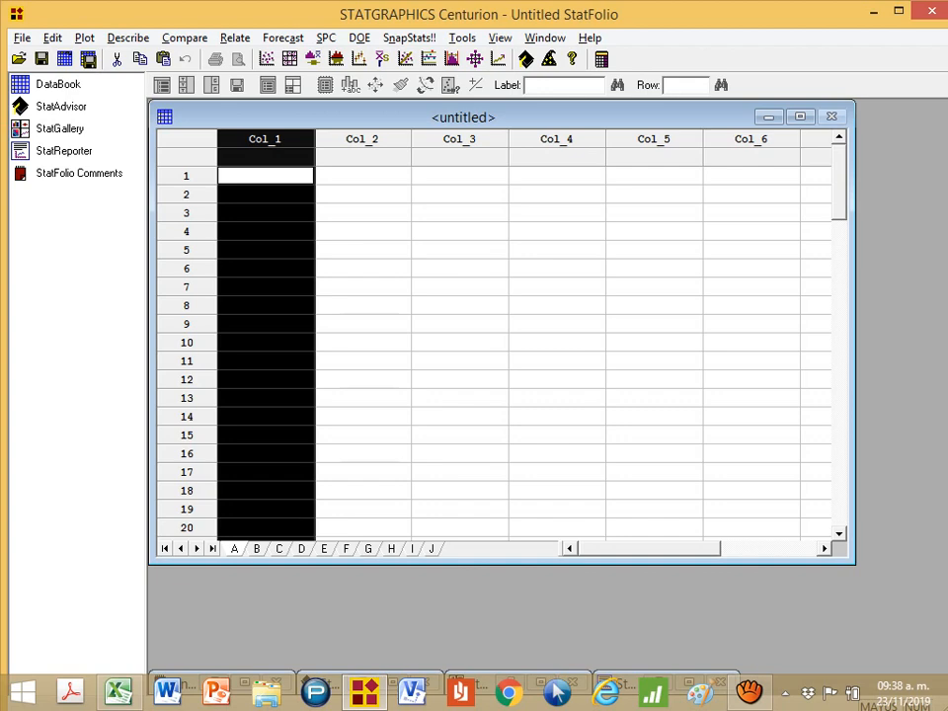
pyautogui.doubleClick(294, 143)
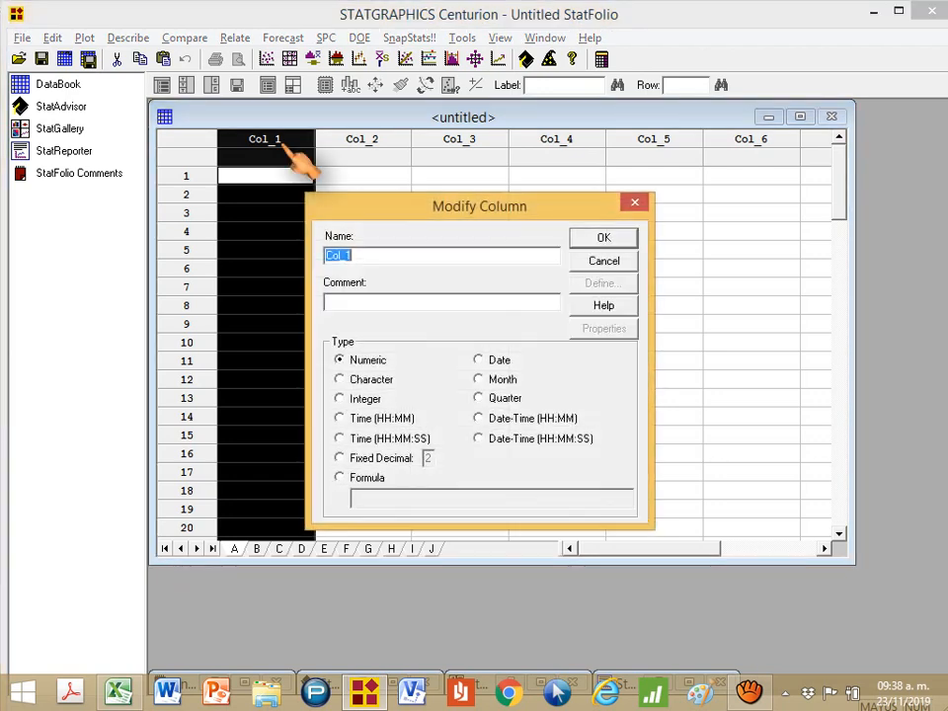
pyautogui.click(636, 207)
# - Modify the first data column: name it Tiempo, add the comment min and keep the Numeric type
pyautogui.rightClick(262, 150)
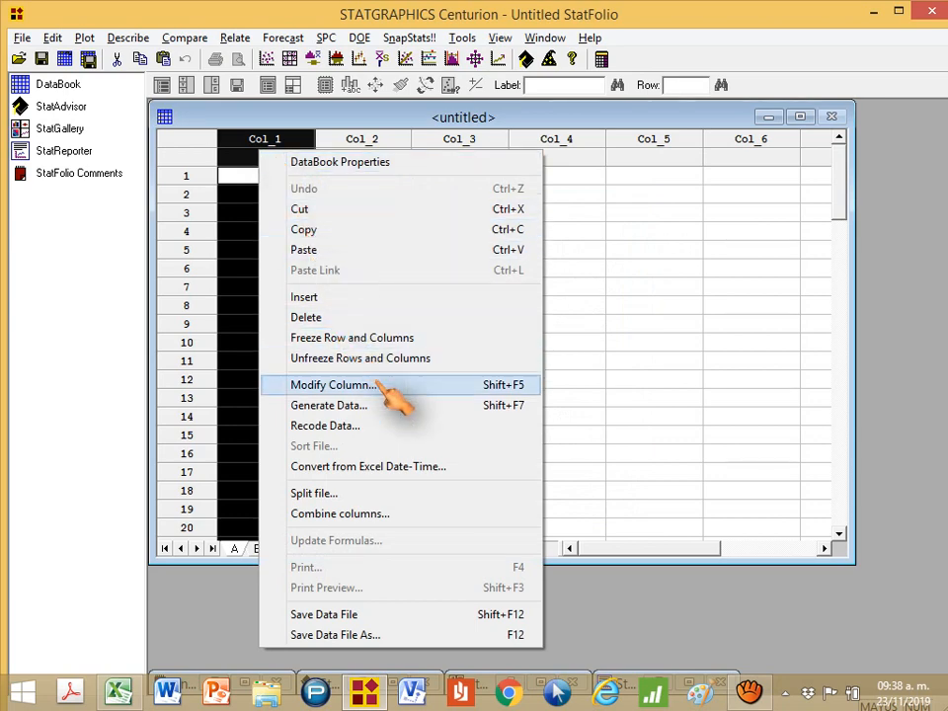
pyautogui.click(518, 387)
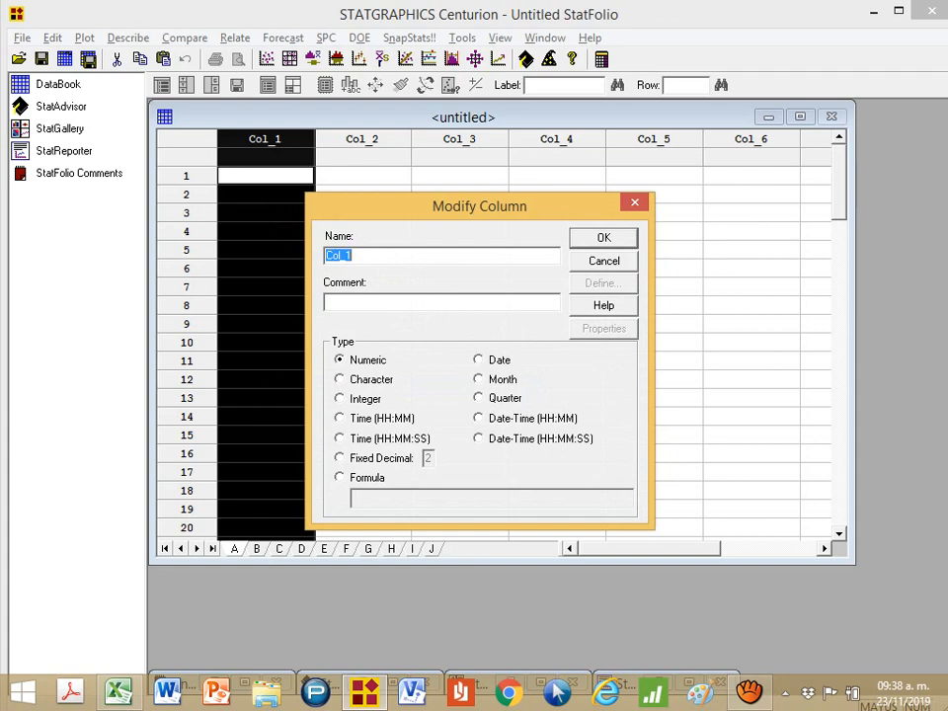
pyautogui.press('BackSpace')
pyautogui.write('Tiempo')
pyautogui.hotkey('alt', 'Tab')
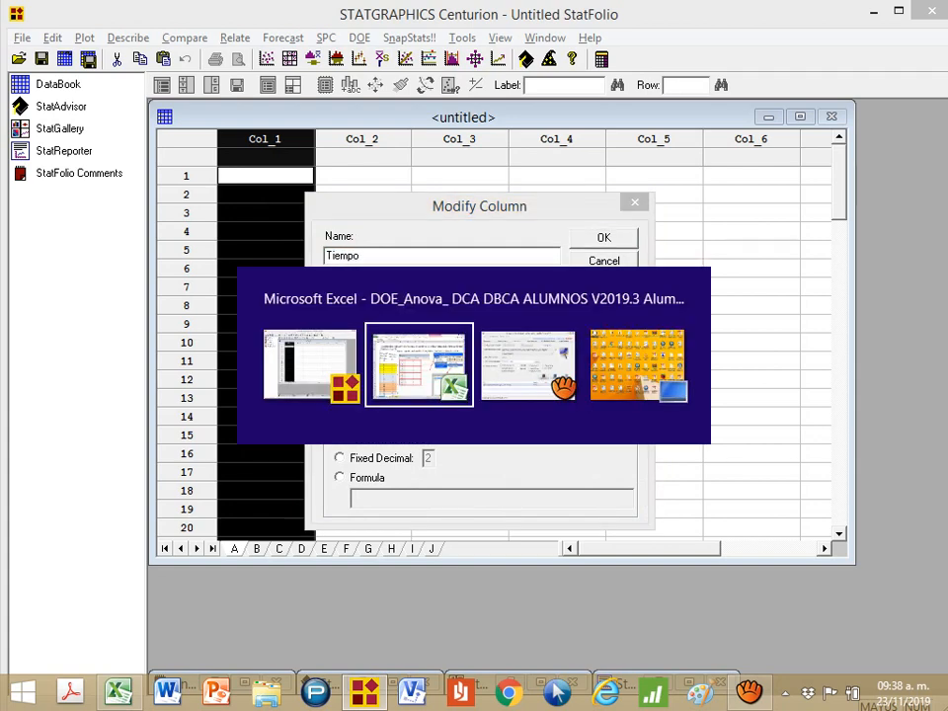
pyautogui.hotkey('alt', 'Tab')
pyautogui.press('Tab')
pyautogui.write('min')
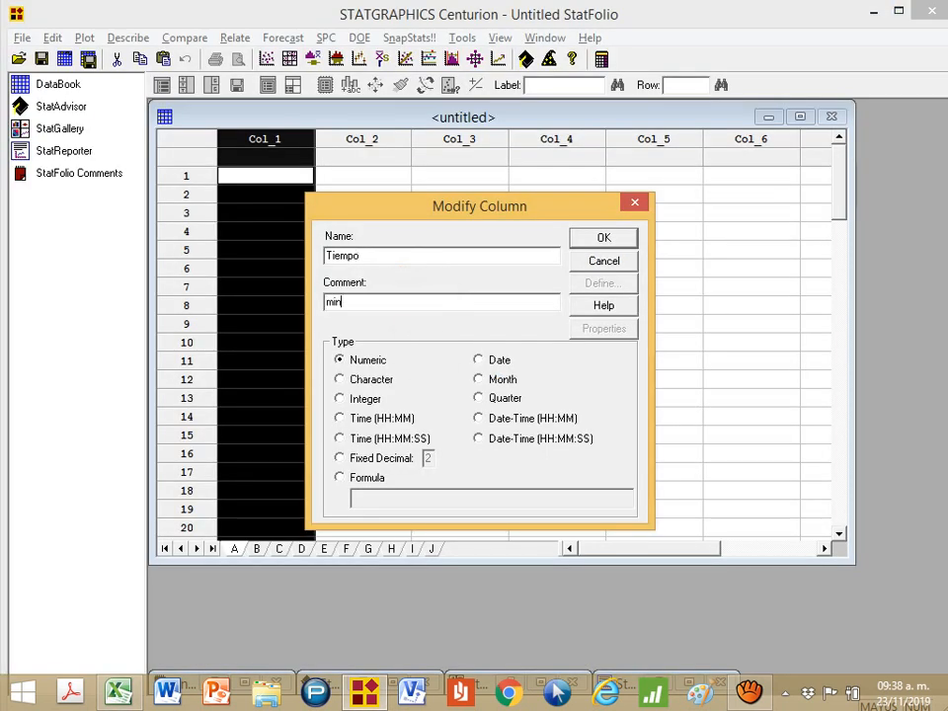
pyautogui.click(367, 362)
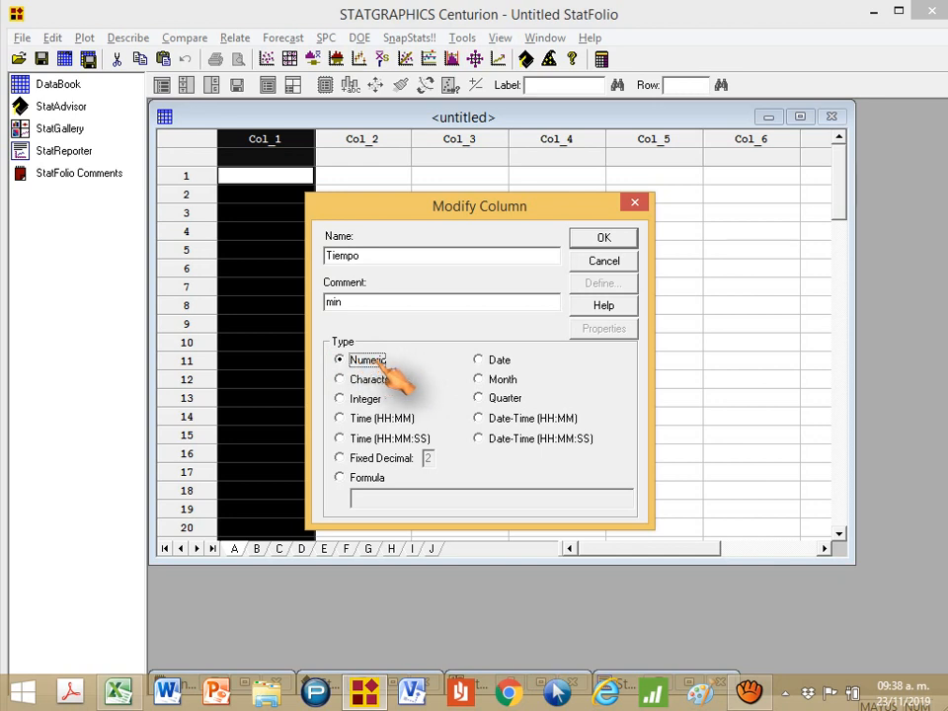
pyautogui.click(391, 377)
pyautogui.click(372, 360)
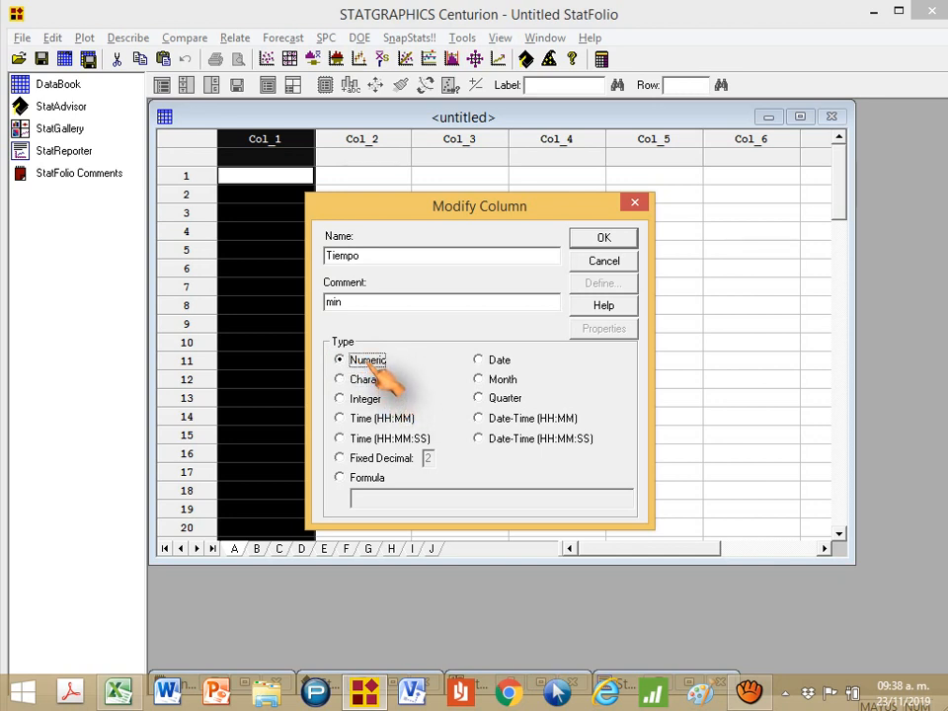
pyautogui.click(603, 239)
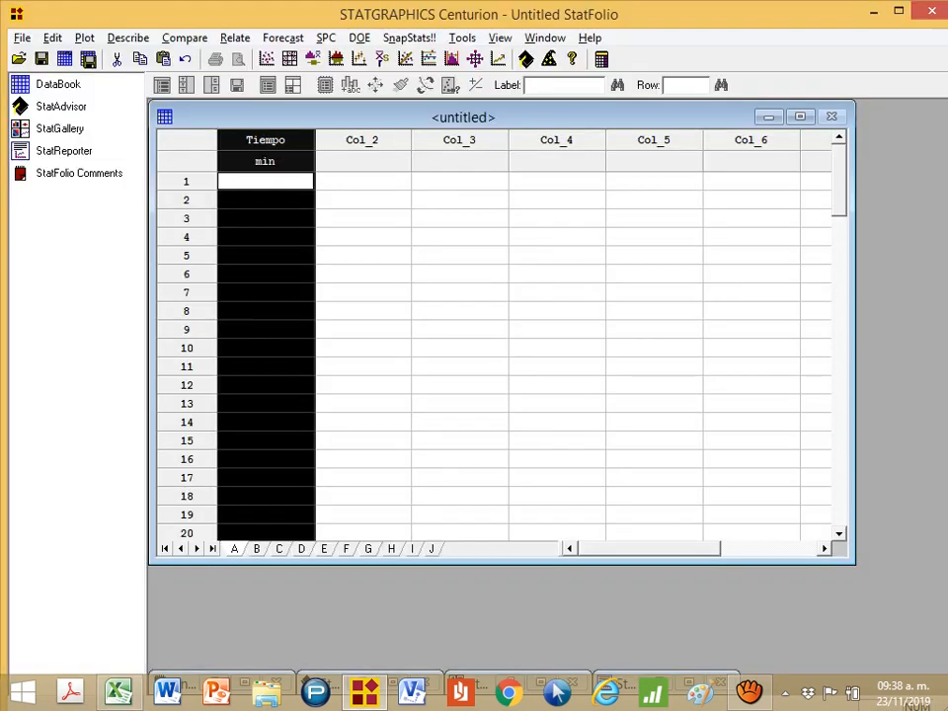
# - Rename the second data column Metodo and give it the comment ABCD
pyautogui.doubleClick(373, 146)
pyautogui.write('Me')
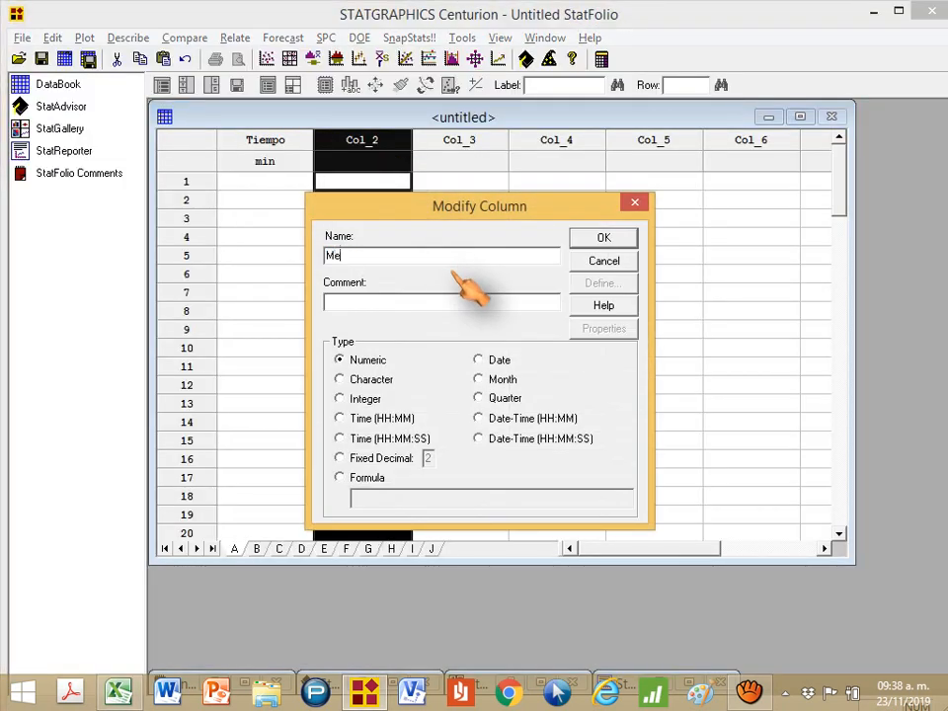
pyautogui.write('todo')
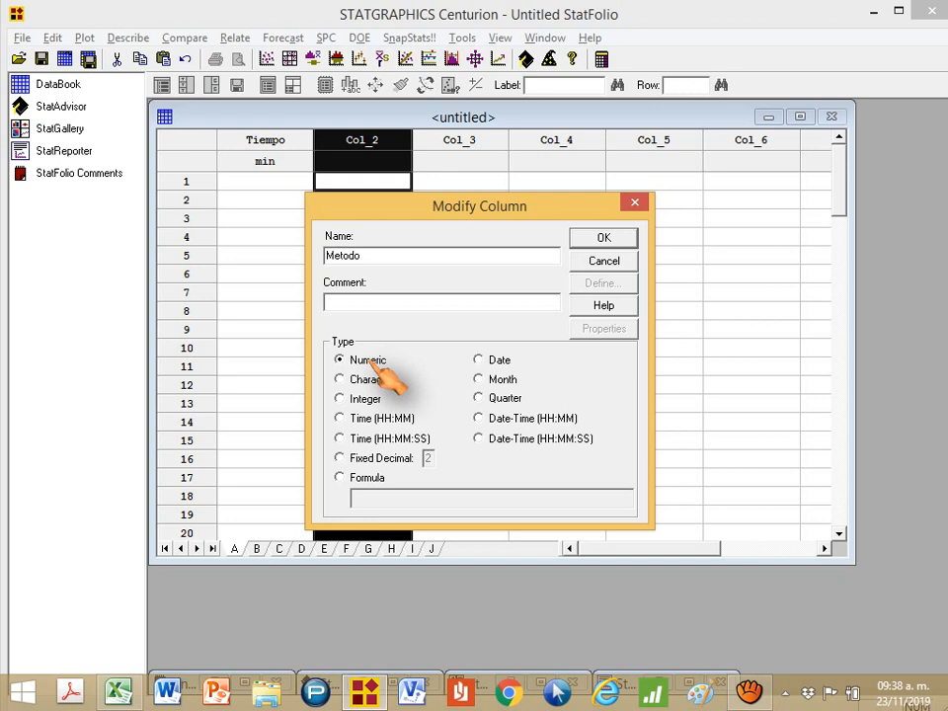
pyautogui.click(607, 239)
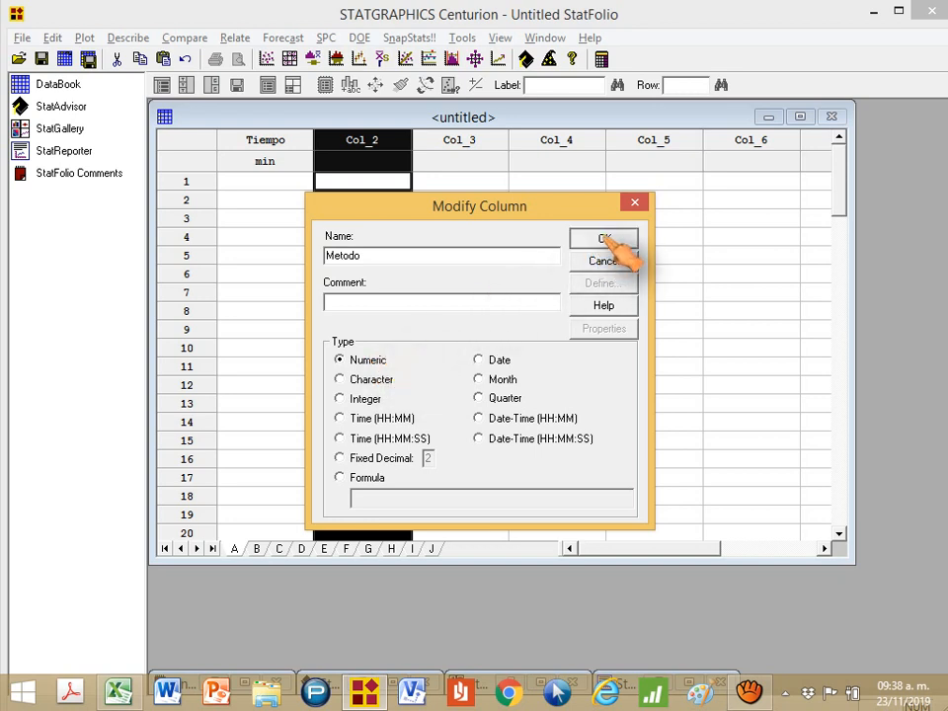
pyautogui.click(407, 303)
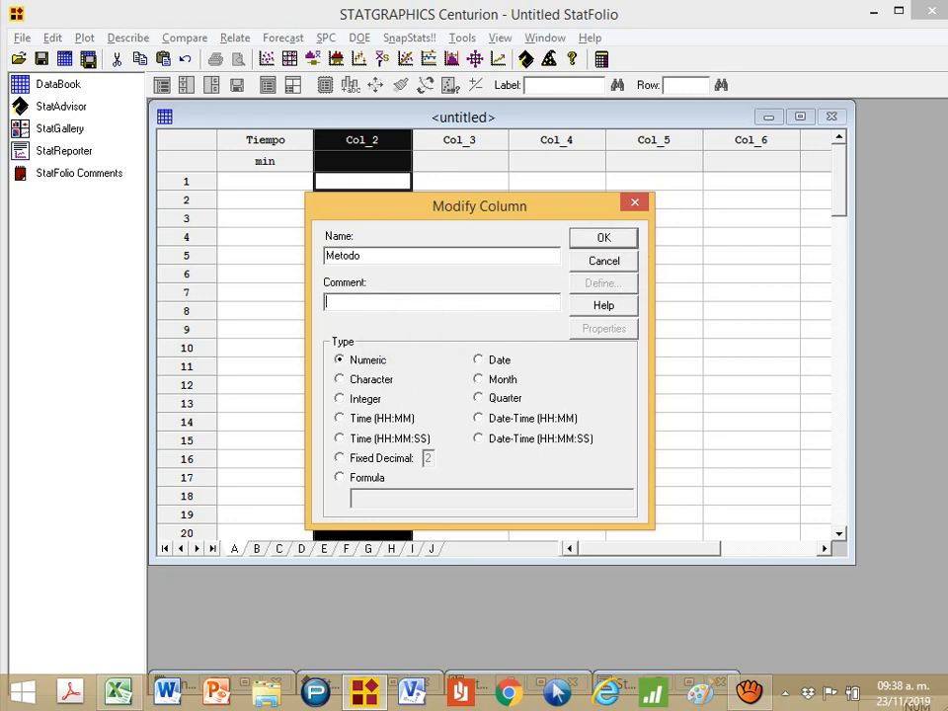
pyautogui.write('ABCD')
pyautogui.click(604, 239)
pyautogui.click(654, 237)
# - Switch to the Excel workbook and copy the assembly times with their method codes, starting at B71
pyautogui.hotkey('alt', 'Tab')
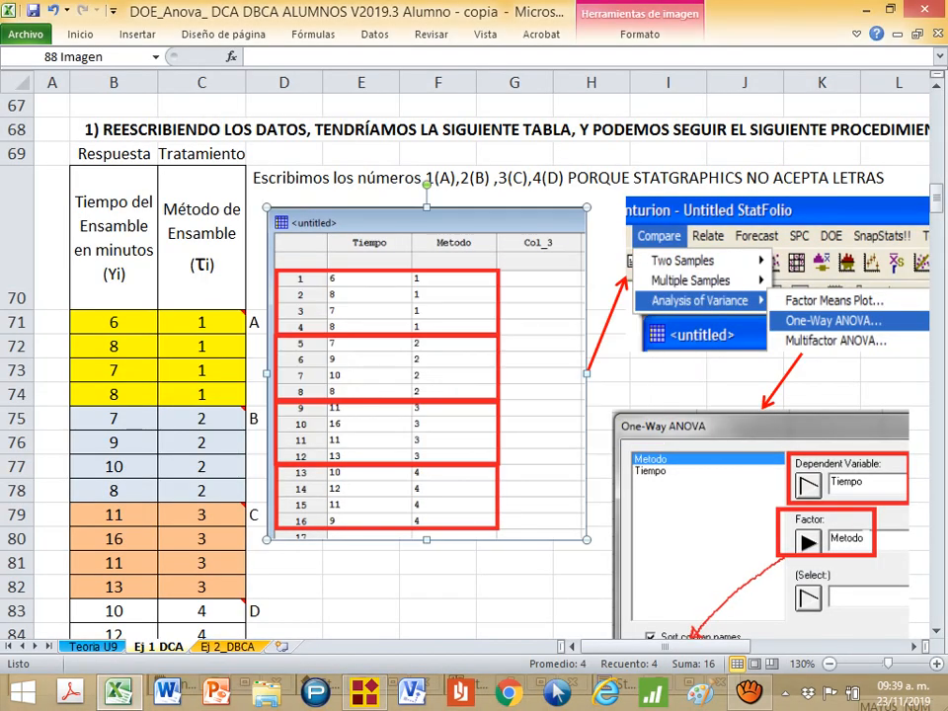
pyautogui.moveTo(114, 322); pyautogui.dragTo(201, 466)
pyautogui.hotkey('ctrl', 'c')
pyautogui.scroll(1, 202, 466)
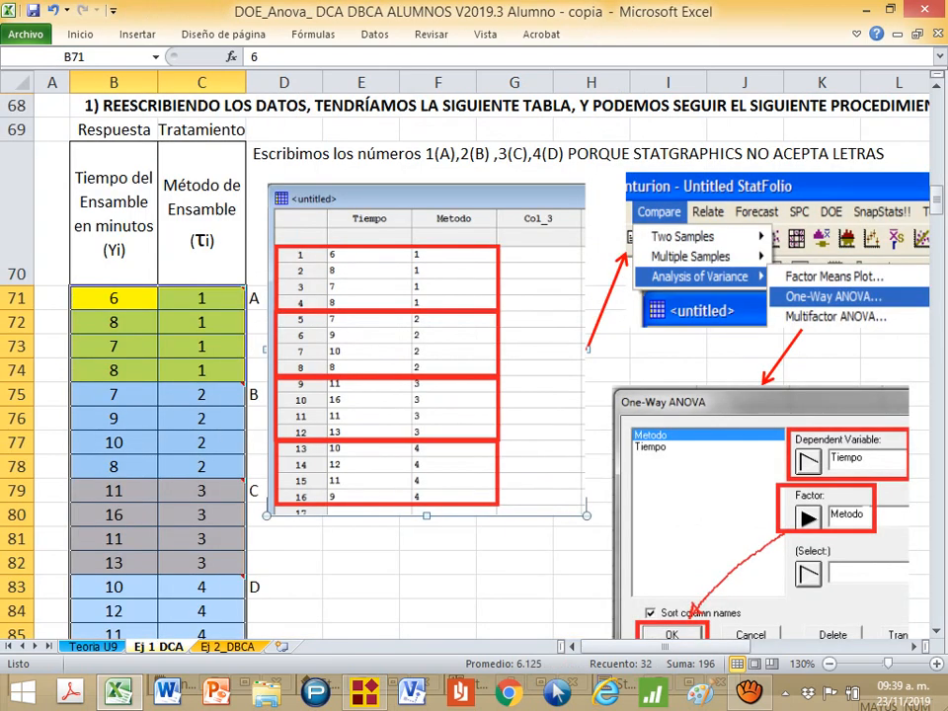
pyautogui.rightClick(197, 361)
pyautogui.click(238, 41)
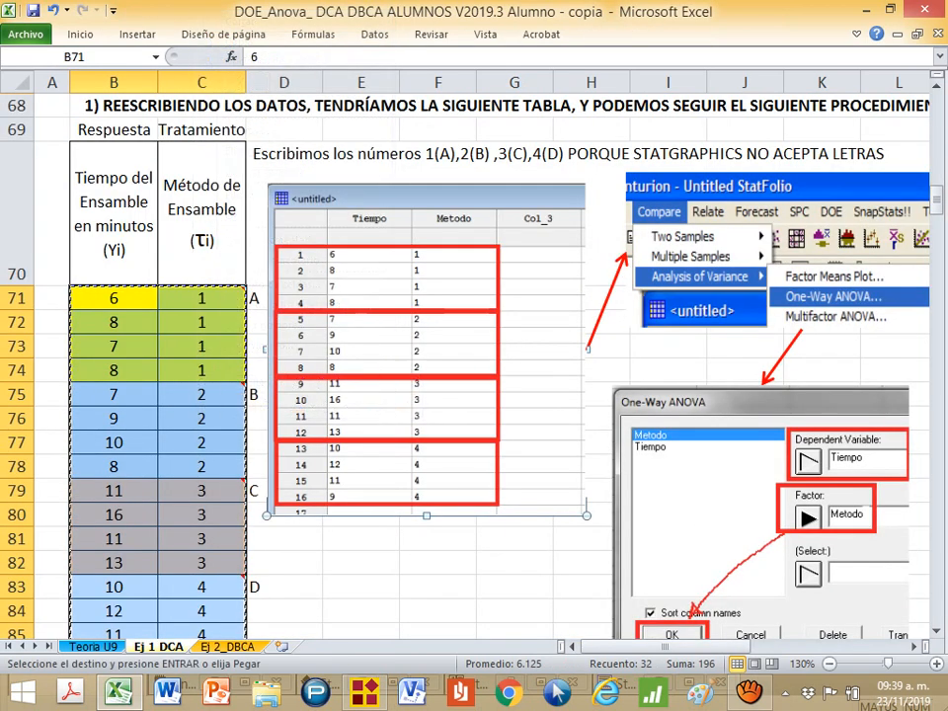
# - Switch back to STATGRAPHICS and paste the copied values starting at row 1 of the Tiempo column
pyautogui.hotkey('alt', 'Tab')
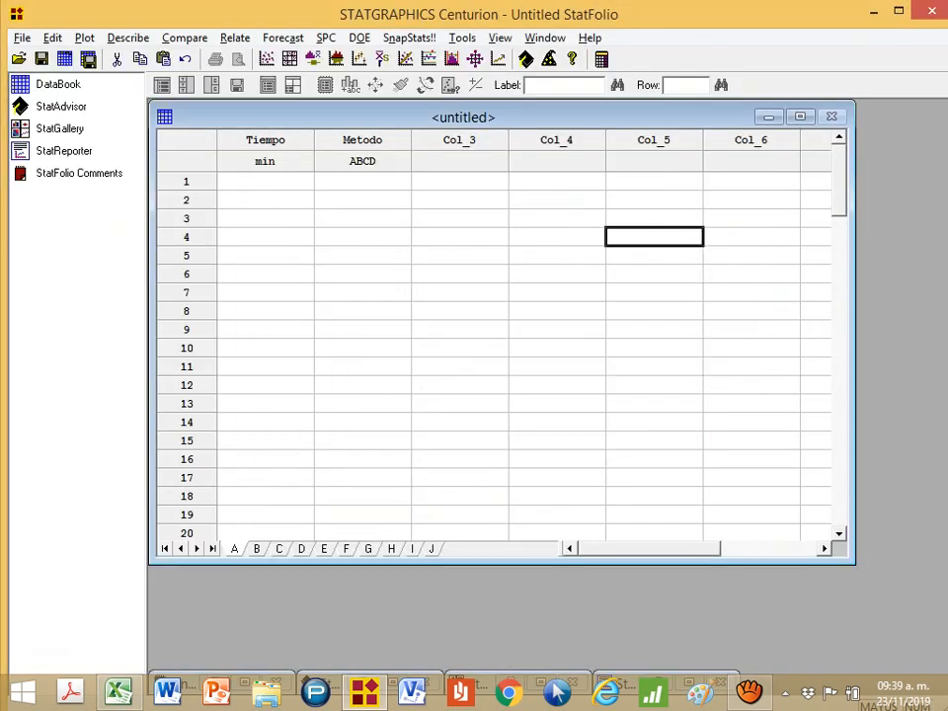
pyautogui.click(265, 182)
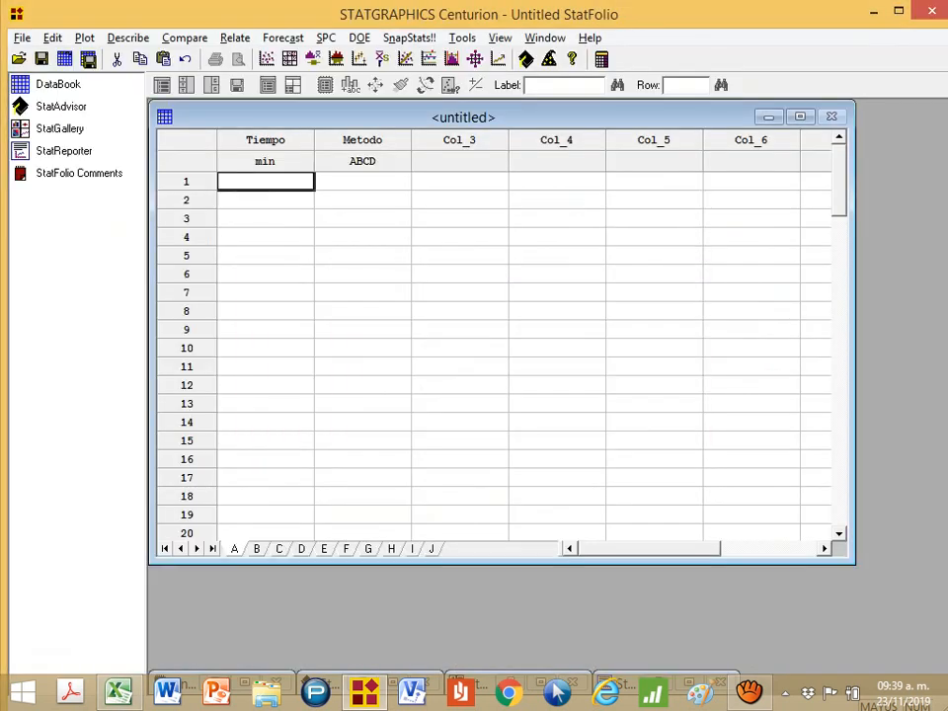
pyautogui.rightClick(249, 185)
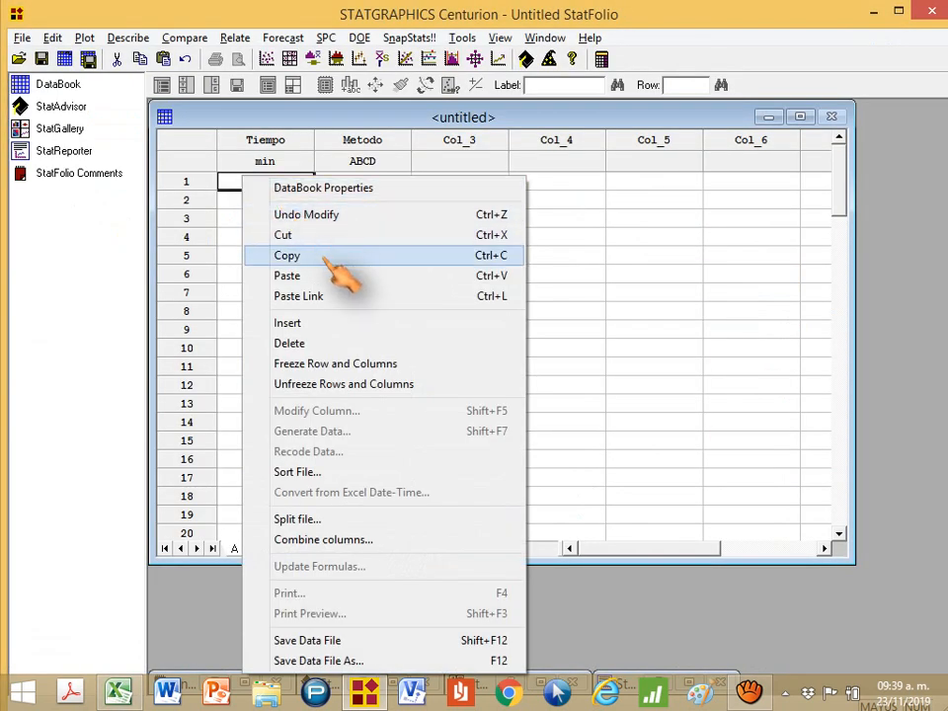
pyautogui.click(514, 277)
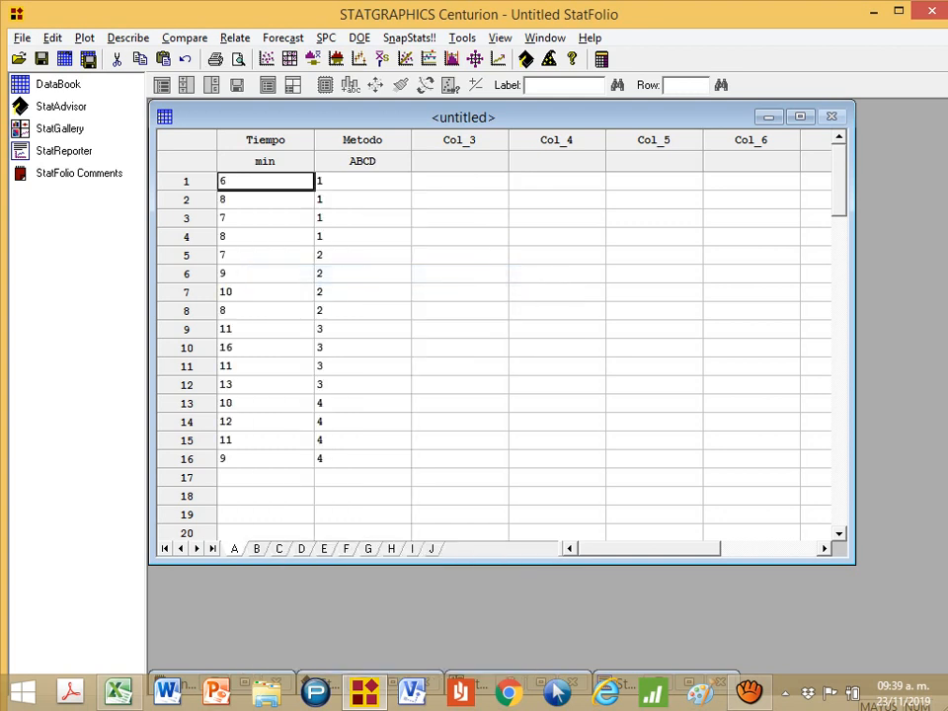
# - Check the pasted rows 1 to 16 and review the illustrated One-Way ANOVA procedure in the Excel workbook
pyautogui.moveTo(187, 182); pyautogui.dragTo(187, 459)
pyautogui.click(266, 460)
pyautogui.click(266, 182)
pyautogui.hotkey('alt', 'Tab')
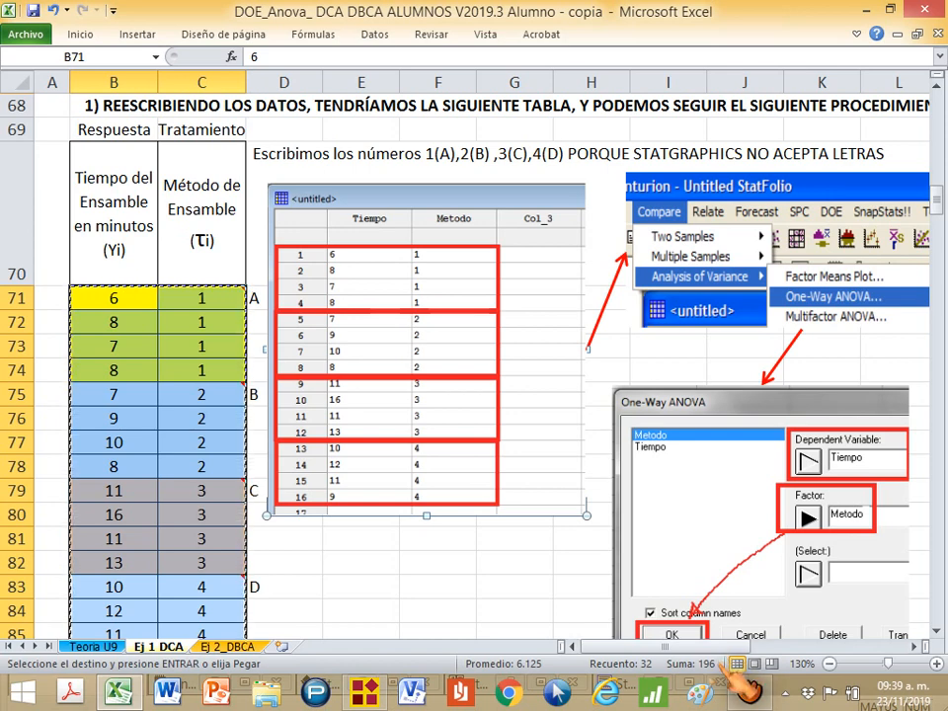
pyautogui.moveTo(734, 645); pyautogui.dragTo(784, 632)
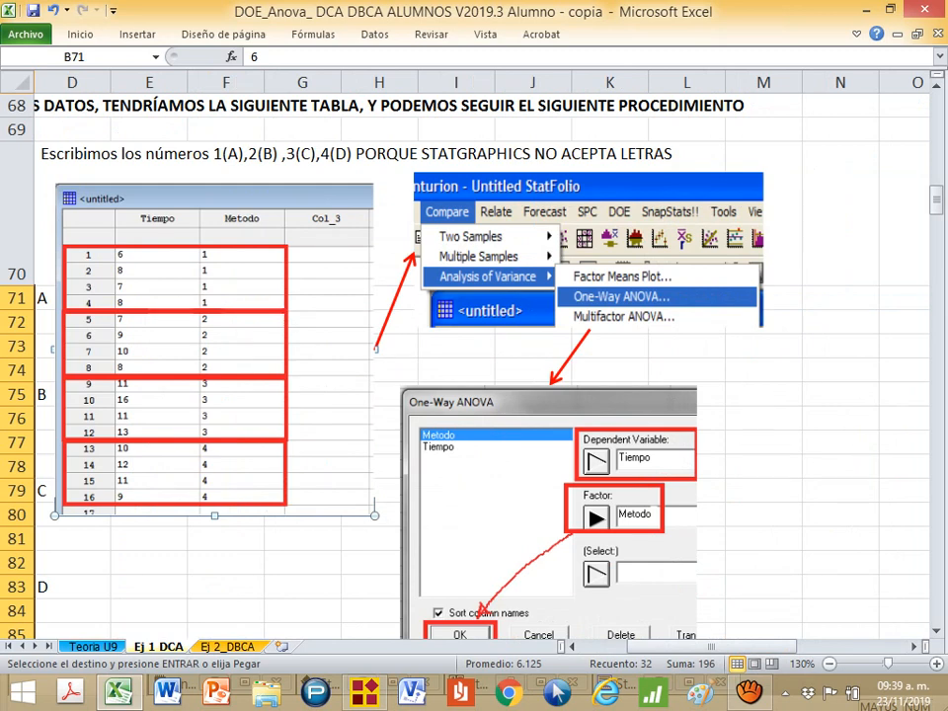
# - Return to STATGRAPHICS and start a One-Way ANOVA analysis of variance
pyautogui.click(364, 692)
pyautogui.click(185, 39)
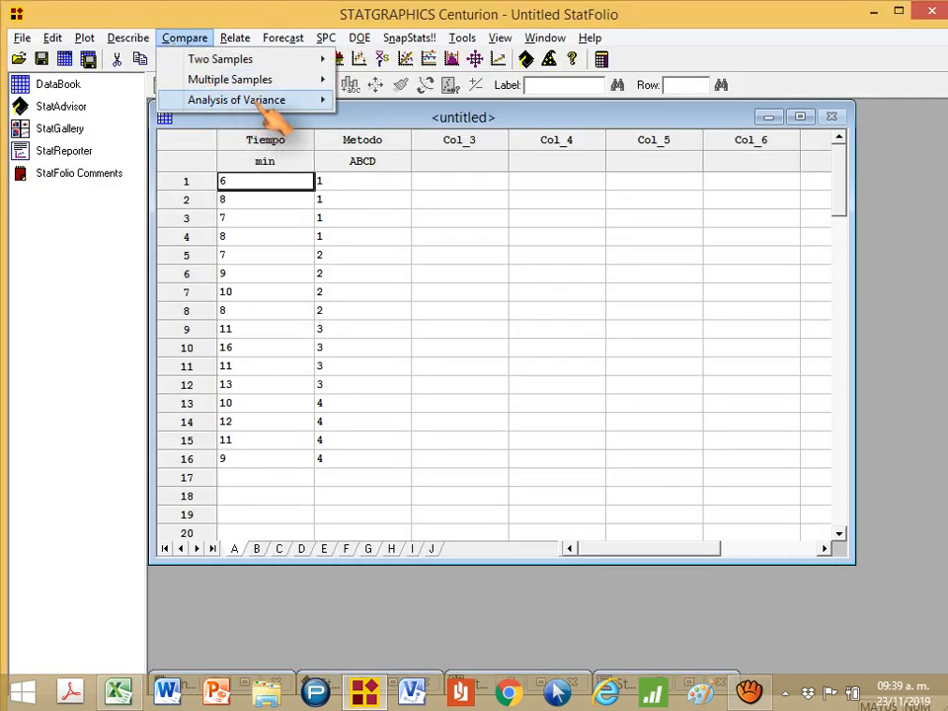
pyautogui.moveTo(269, 105)
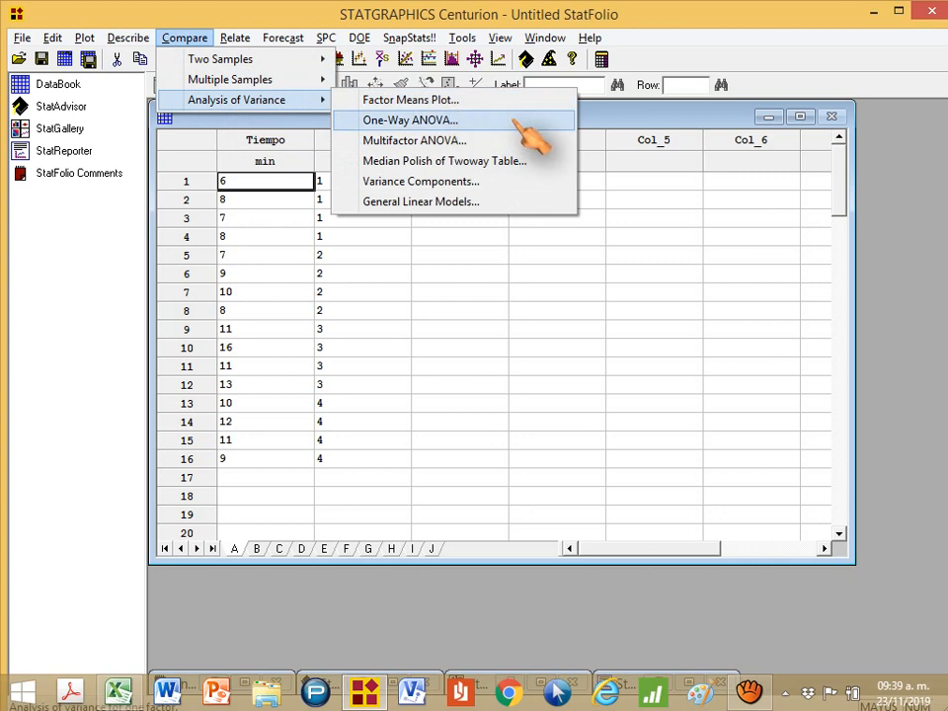
pyautogui.click(482, 131)
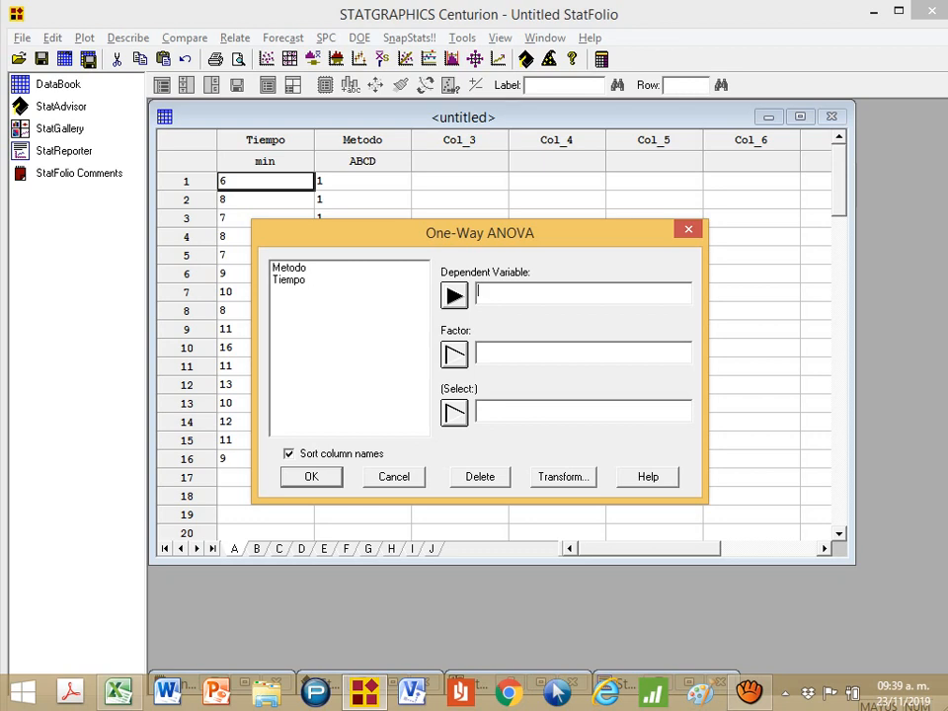
# - Assign Tiempo as the dependent variable and Metodo as the factor of the One-Way ANOVA
pyautogui.click(291, 280)
pyautogui.click(454, 296)
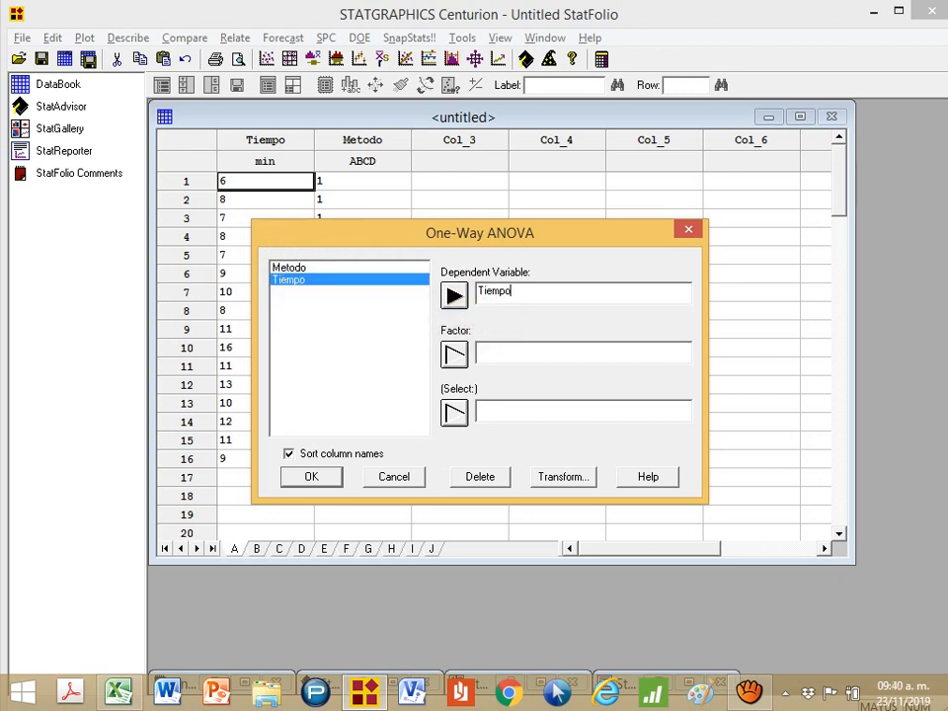
pyautogui.doubleClick(317, 270)
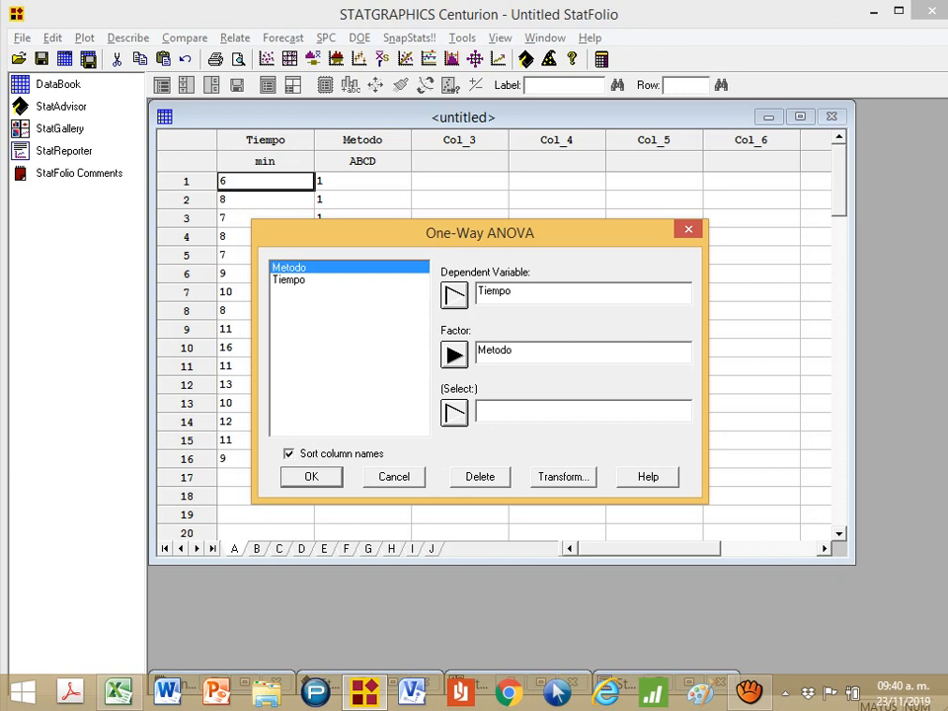
# - Clear both the dependent variable and the factor of the One-Way ANOVA
pyautogui.click(522, 293)
pyautogui.moveTo(521, 292); pyautogui.dragTo(299, 289)
pyautogui.press('Delete')
pyautogui.moveTo(553, 352); pyautogui.dragTo(239, 338)
pyautogui.press('Delete')
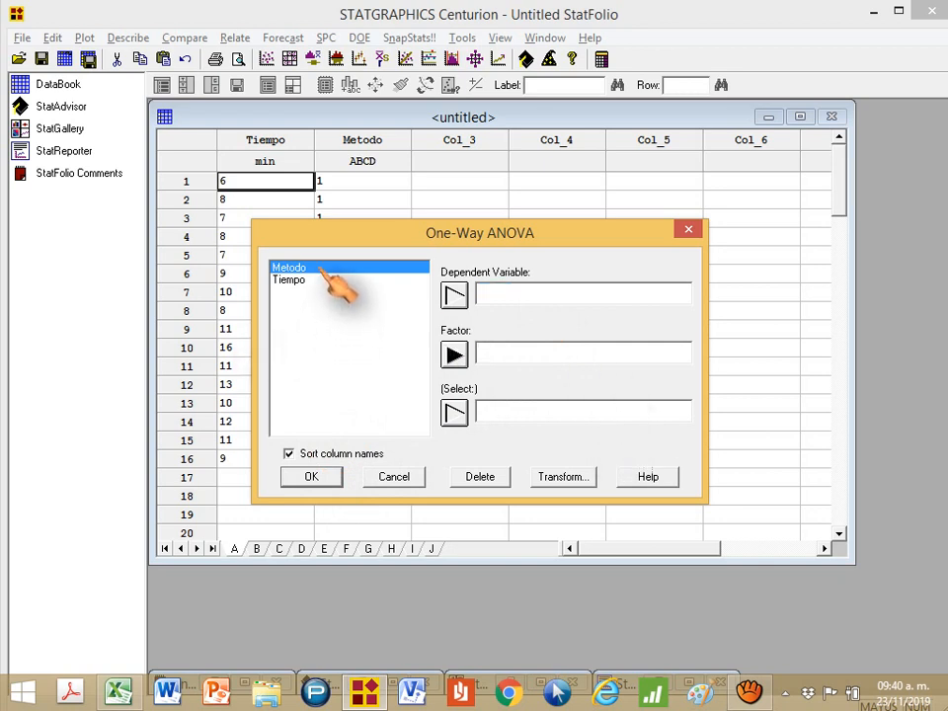
# - Set Tiempo as the dependent variable and Metodo as the factor of the One-Way ANOVA
pyautogui.click(484, 295)
pyautogui.click(296, 281)
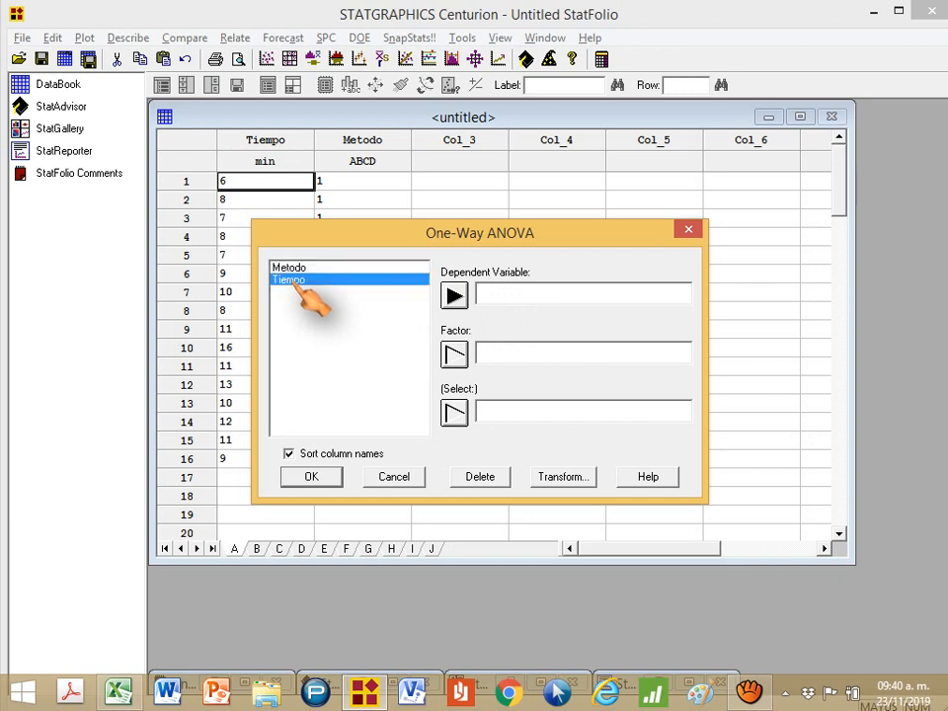
pyautogui.doubleClick(299, 285)
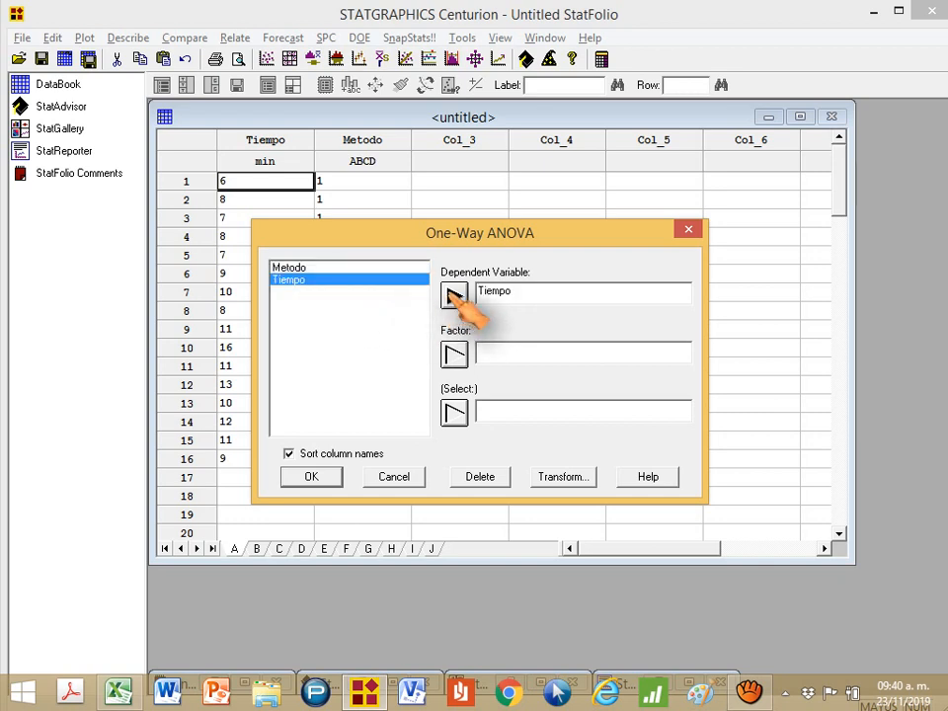
pyautogui.click(488, 352)
pyautogui.doubleClick(306, 268)
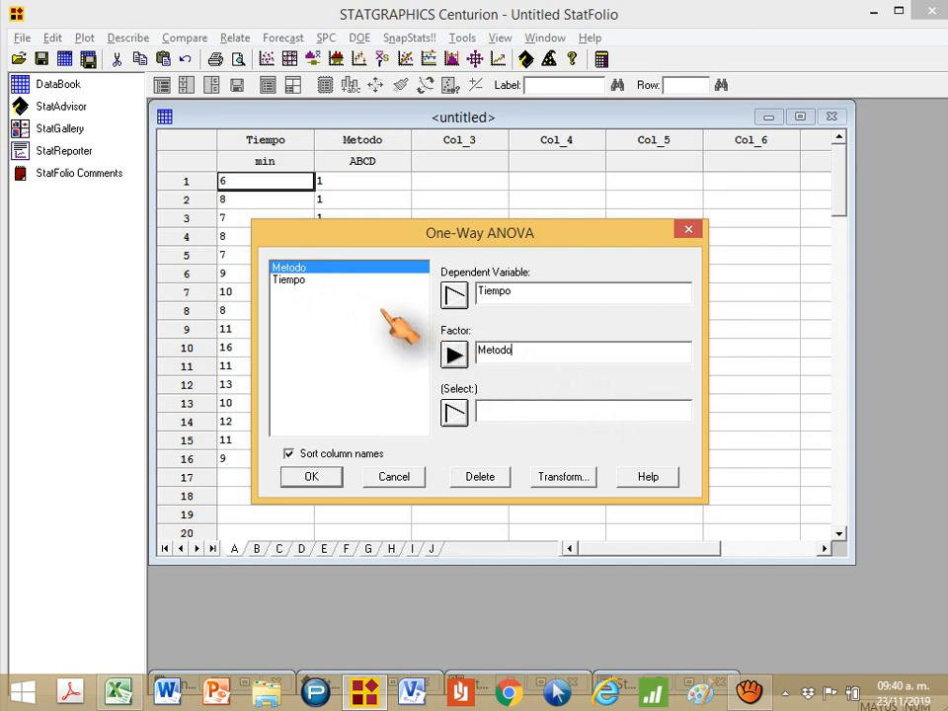
# - Check the confidence level requested in section 2 of the Excel exercise, and run the One-Way ANOVA in STATGRAPHICS
pyautogui.hotkey('alt', 'Tab')
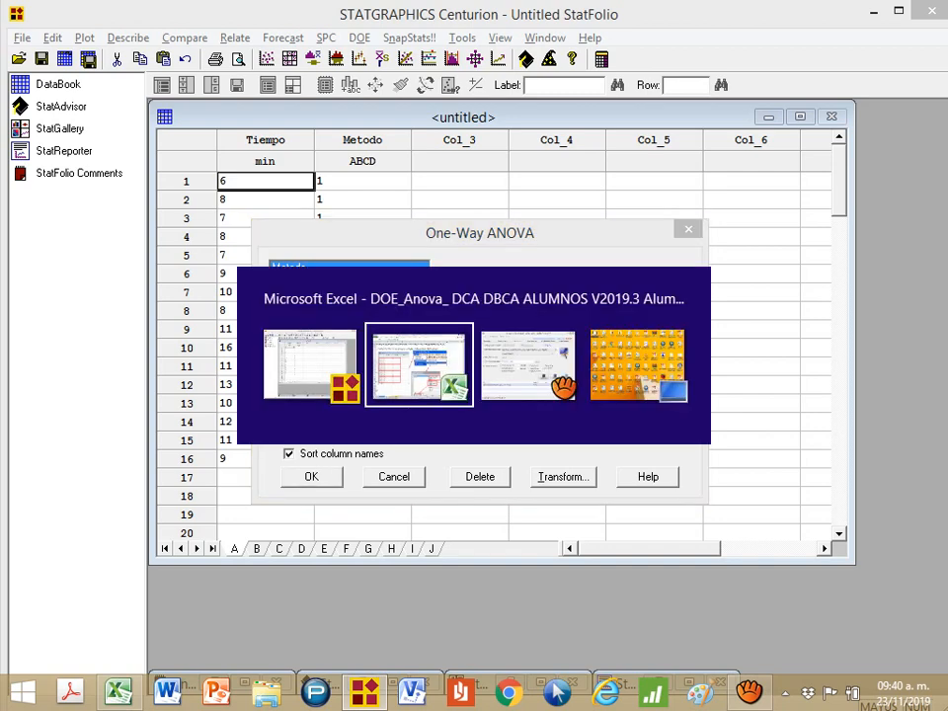
pyautogui.scroll(-3, 385, 318)
pyautogui.scroll(1, 385, 318)
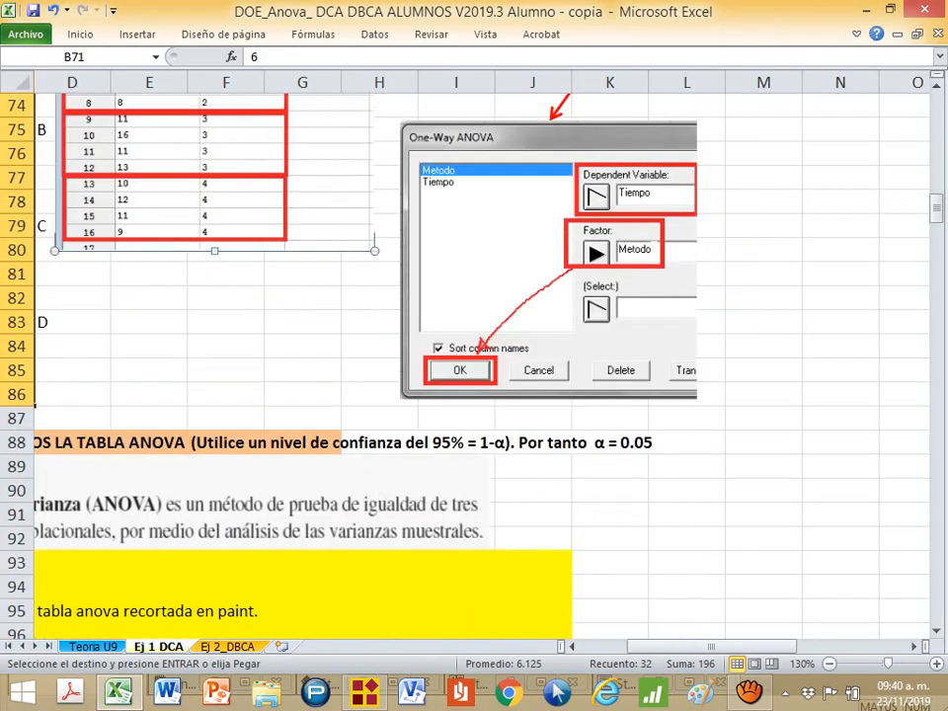
pyautogui.moveTo(686, 654); pyautogui.dragTo(647, 660)
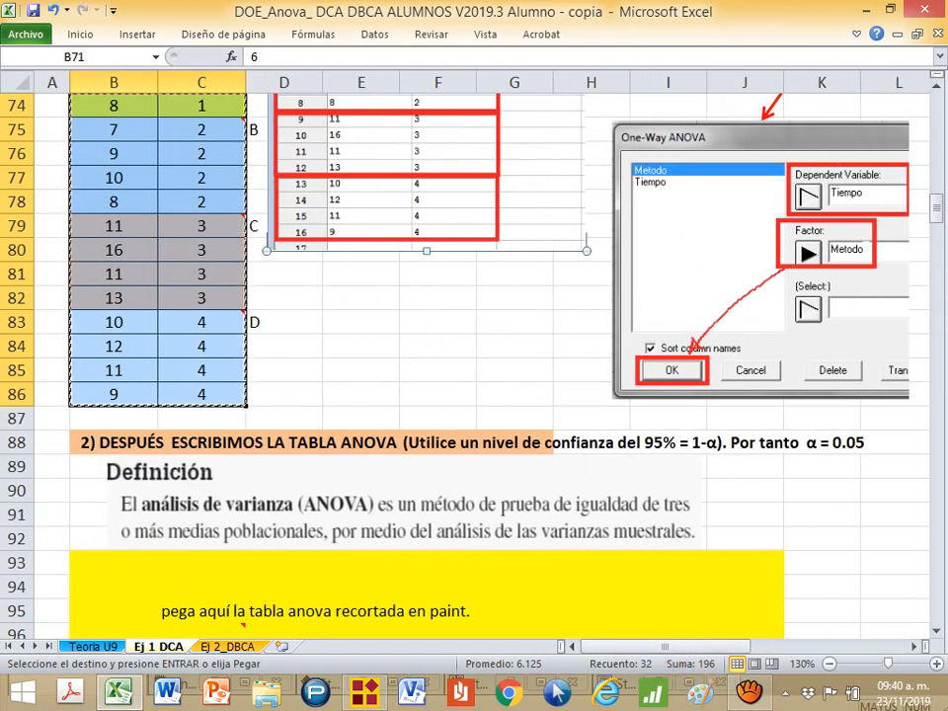
pyautogui.scroll(-1, 434, 484)
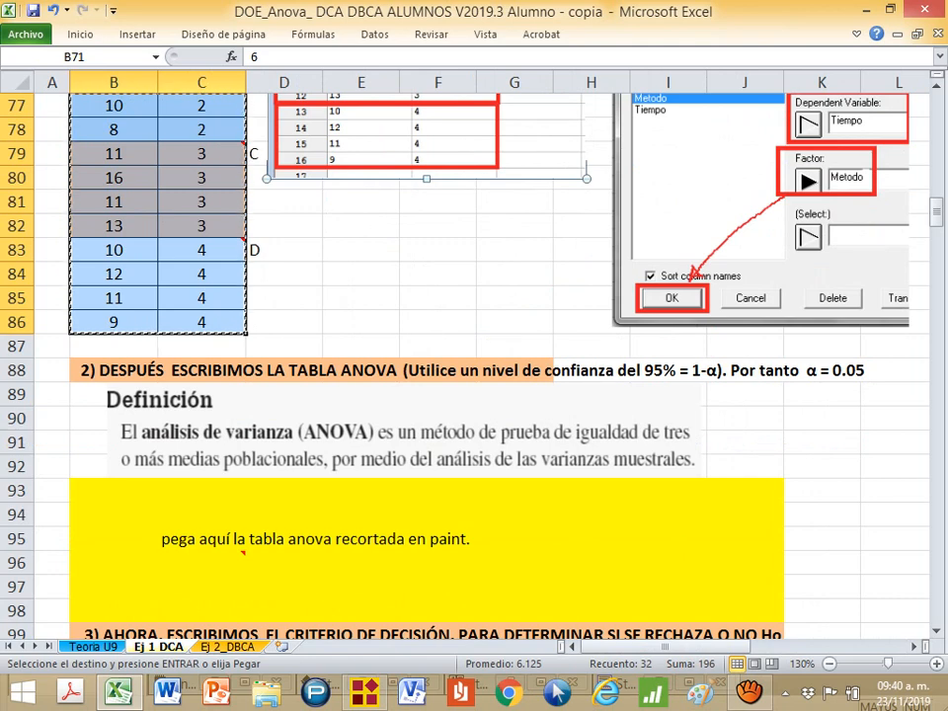
pyautogui.click(17, 371)
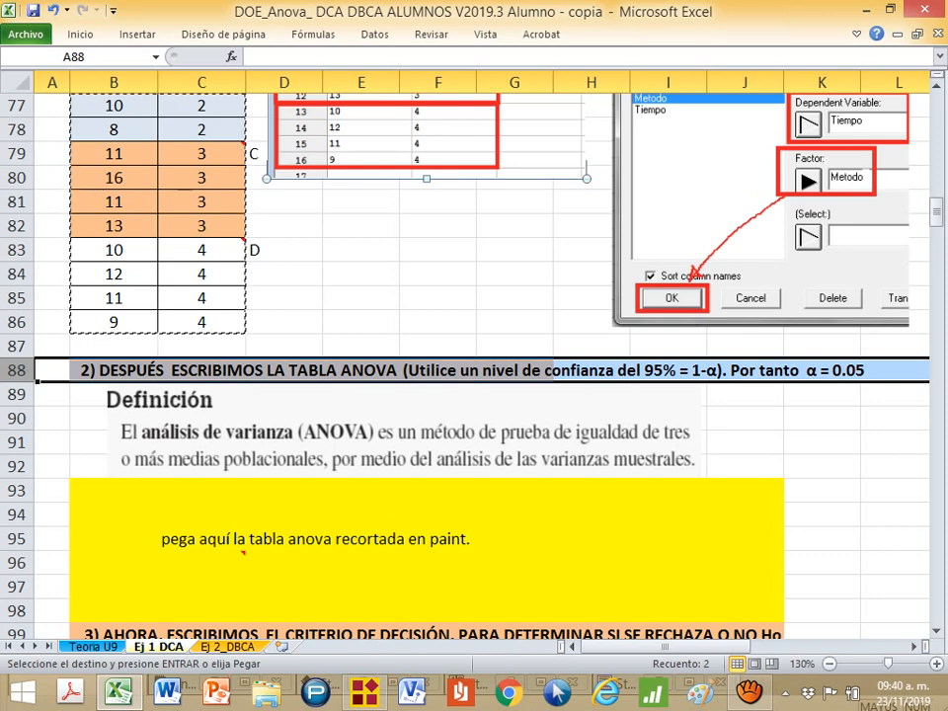
pyautogui.hotkey('alt', 'Tab')
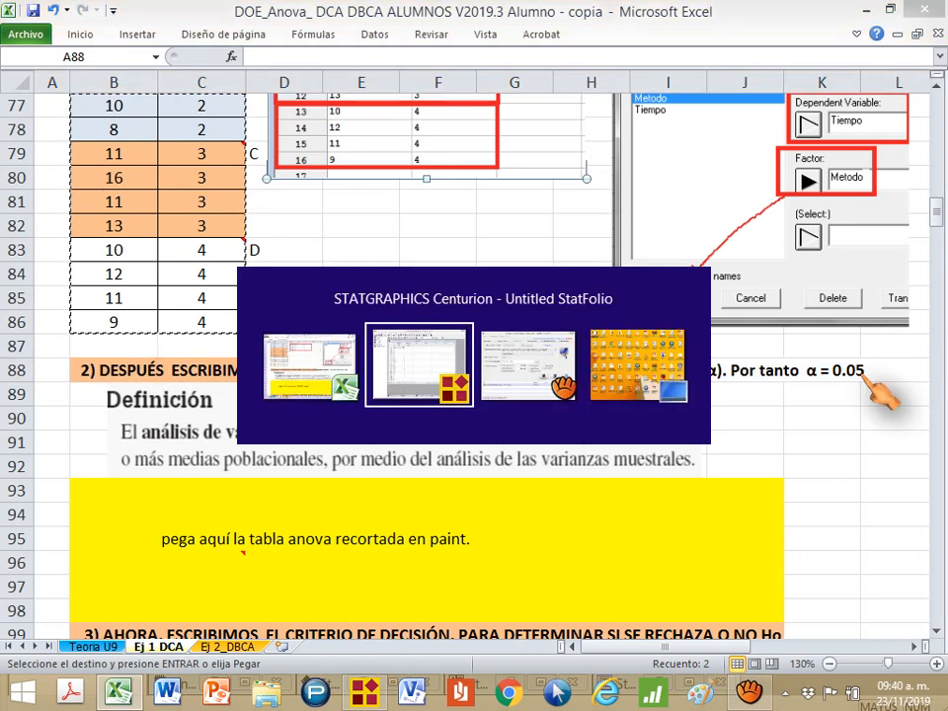
pyautogui.click(318, 478)
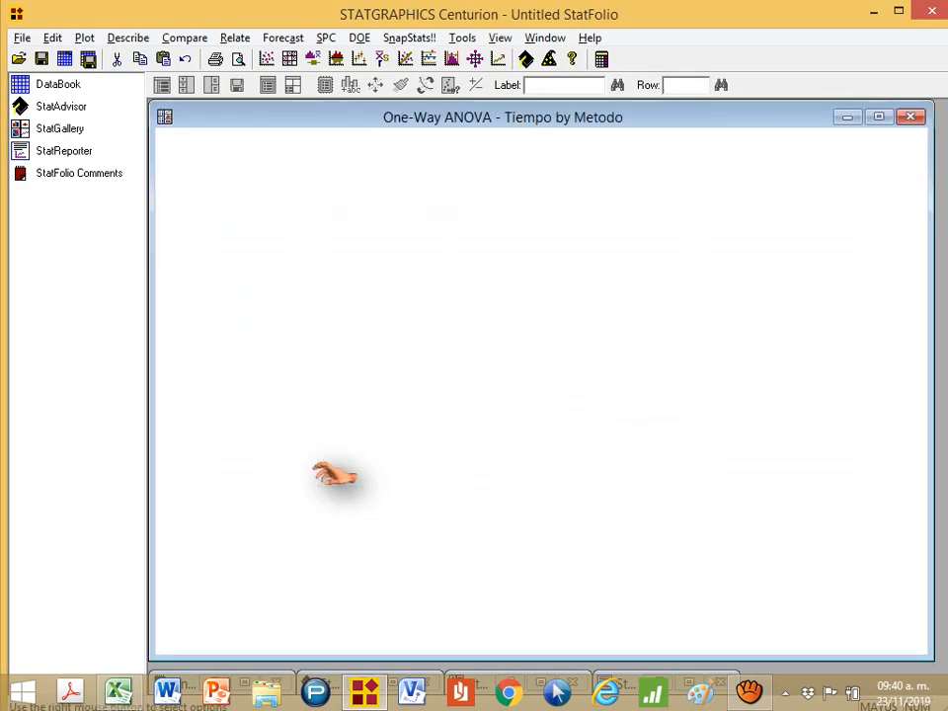
# - Check the confidence level in the general preferences and accept the settings
pyautogui.click(54, 38)
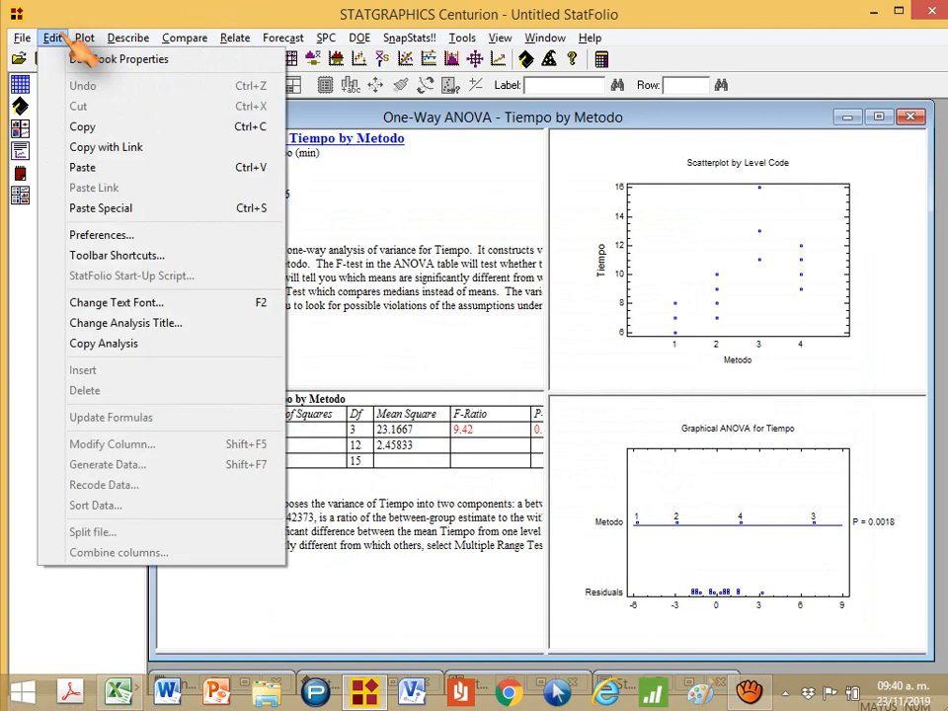
pyautogui.click(151, 237)
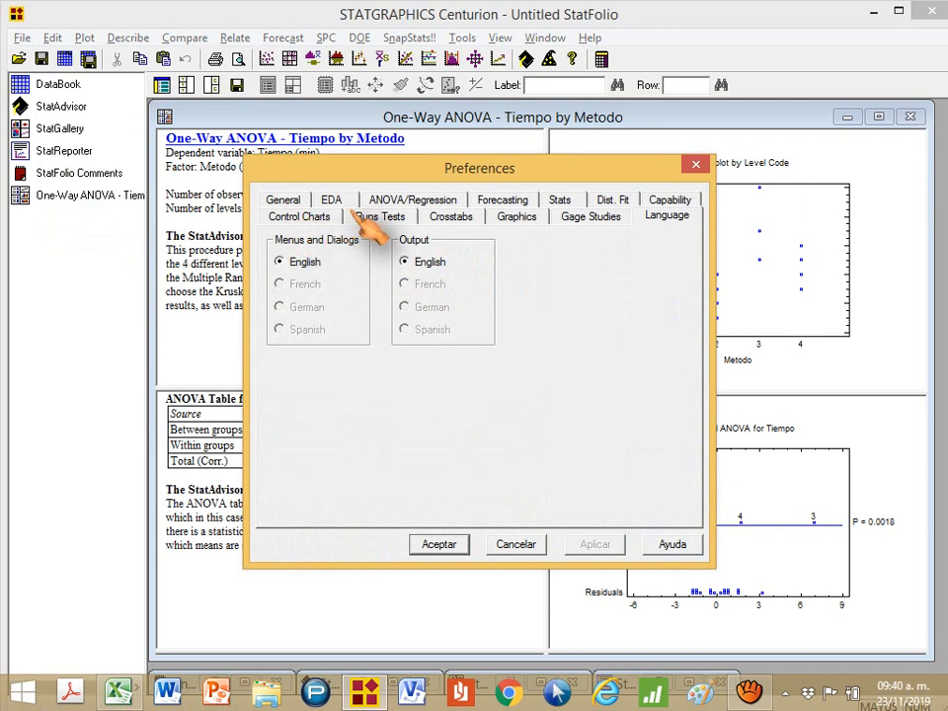
pyautogui.click(295, 201)
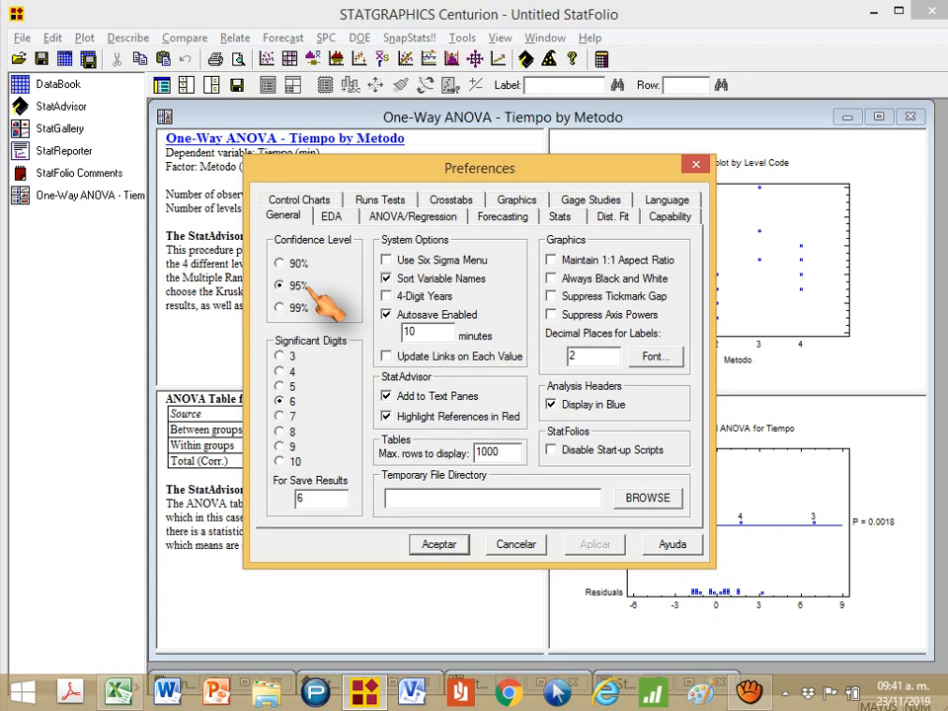
pyautogui.click(447, 545)
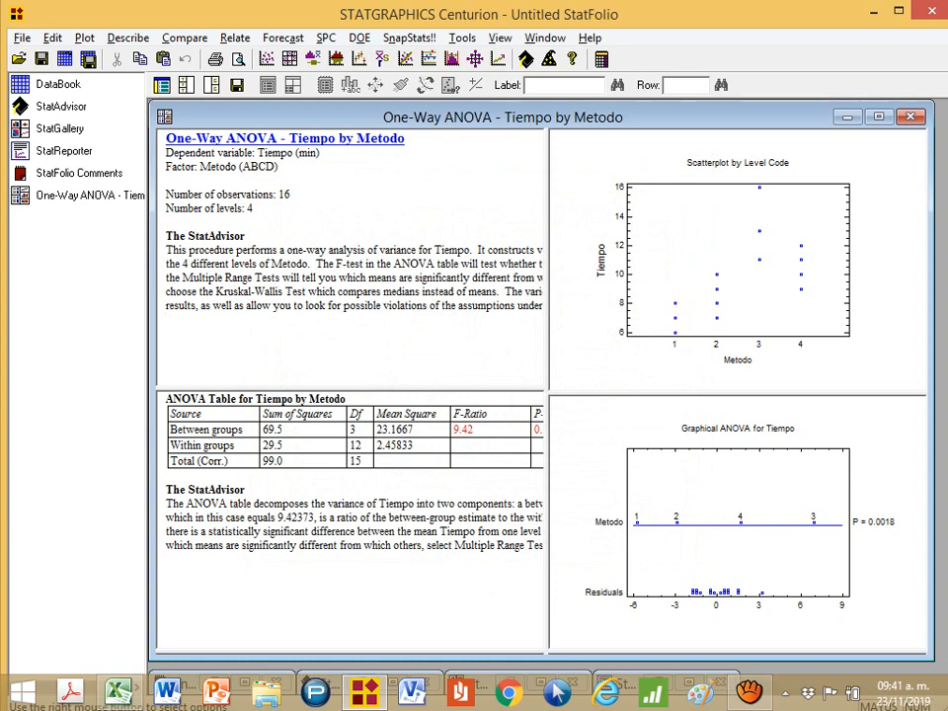
# - Review the tables offered for the One-Way ANOVA, keeping only Analysis Summary and ANOVA Table selected
pyautogui.hotkey('alt', 'Tab')
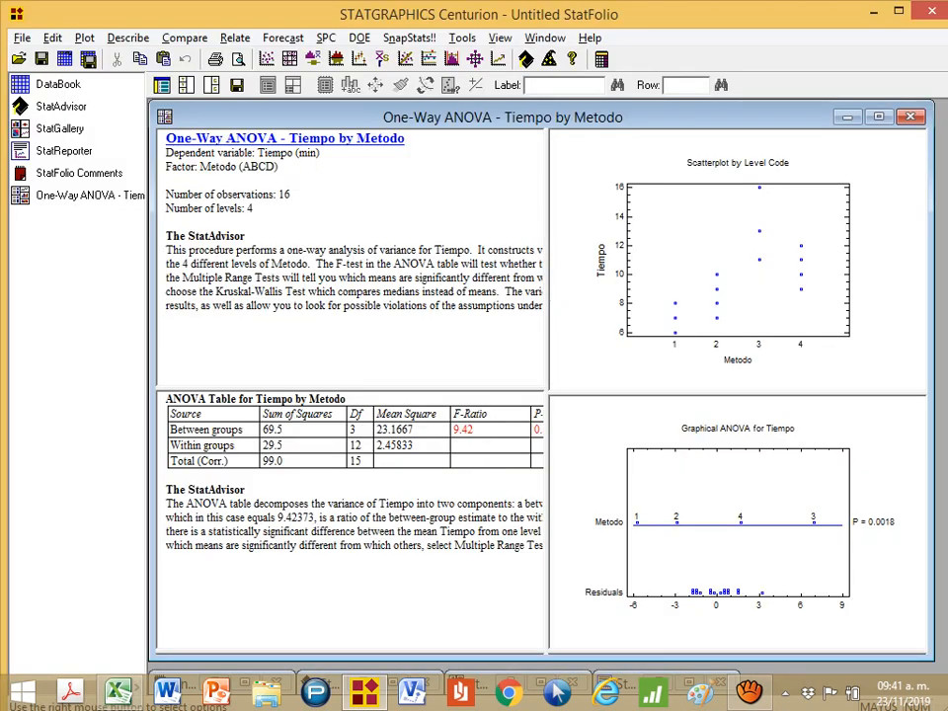
pyautogui.click(185, 85)
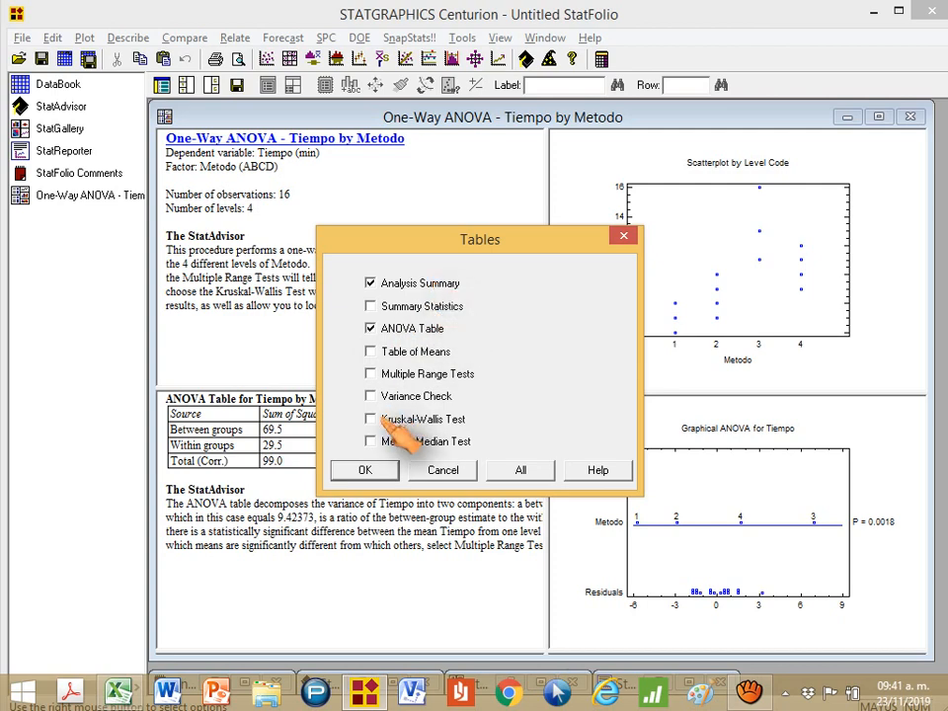
pyautogui.click(364, 471)
# - Switch to the Excel workbook and select the range B93:J97 reserved for the ANOVA table
pyautogui.hotkey('alt', 'Tab')
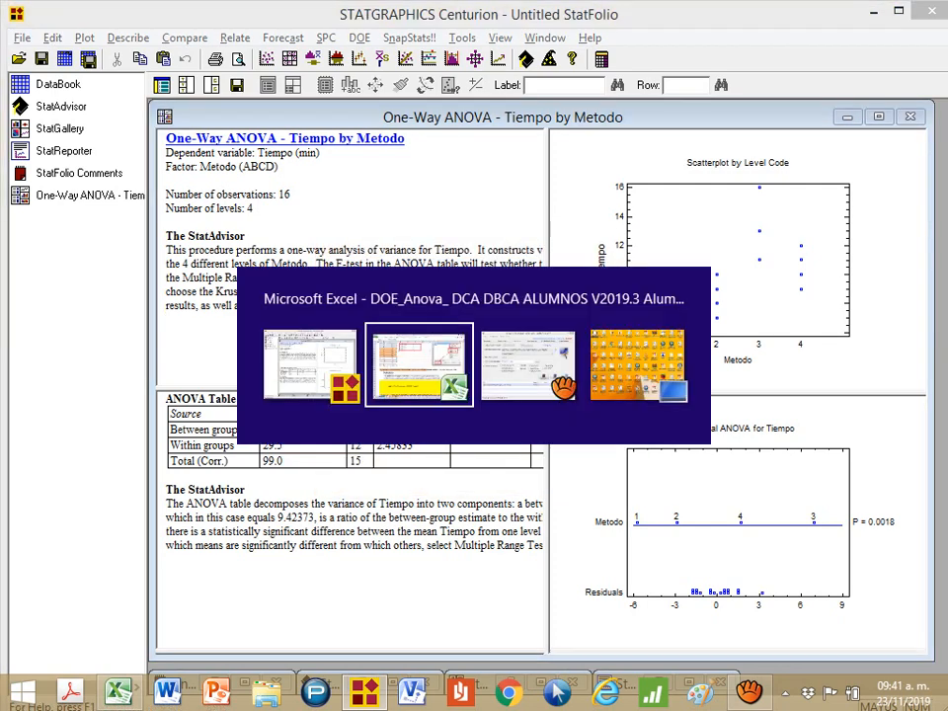
pyautogui.scroll(-1, 474, 395)
pyautogui.moveTo(114, 418); pyautogui.dragTo(751, 513)
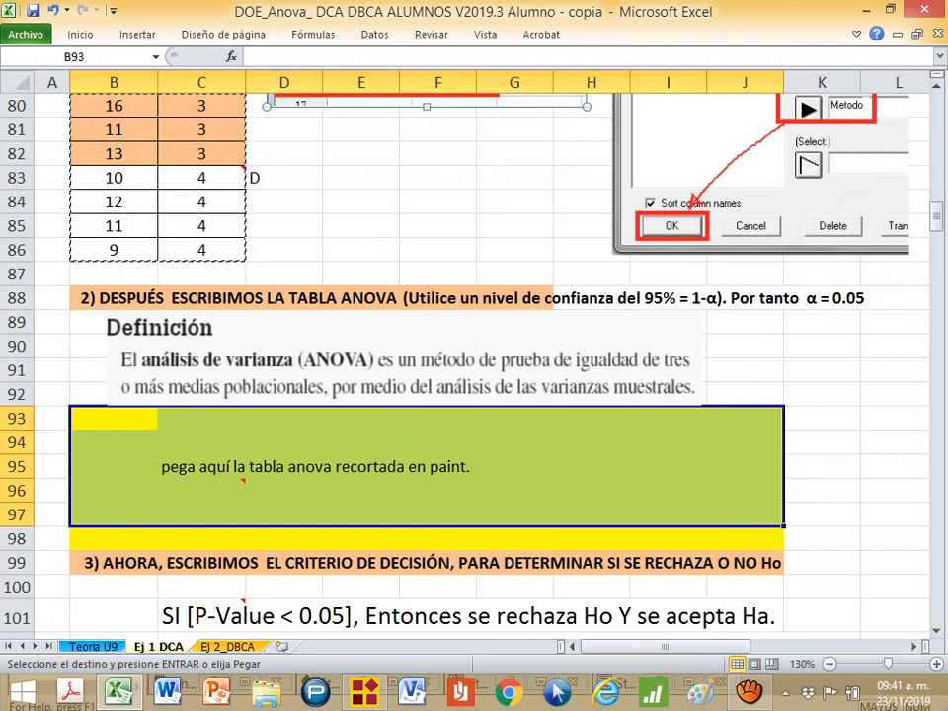
# - Return to STATGRAPHICS and look over the enlarged ANOVA table, the DataBook, StatAdvisor, StatGallery, StatReporter, StatFolio Comments and One-Way ANOVA windows
pyautogui.hotkey('alt', 'Tab')
pyautogui.doubleClick(346, 464)
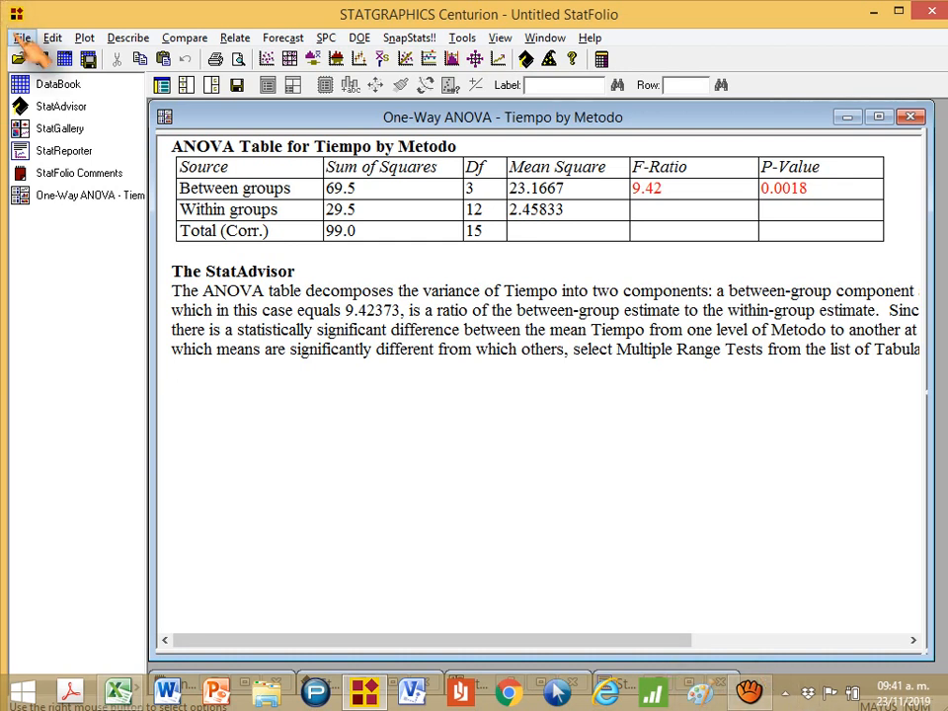
pyautogui.click(57, 84)
pyautogui.click(61, 106)
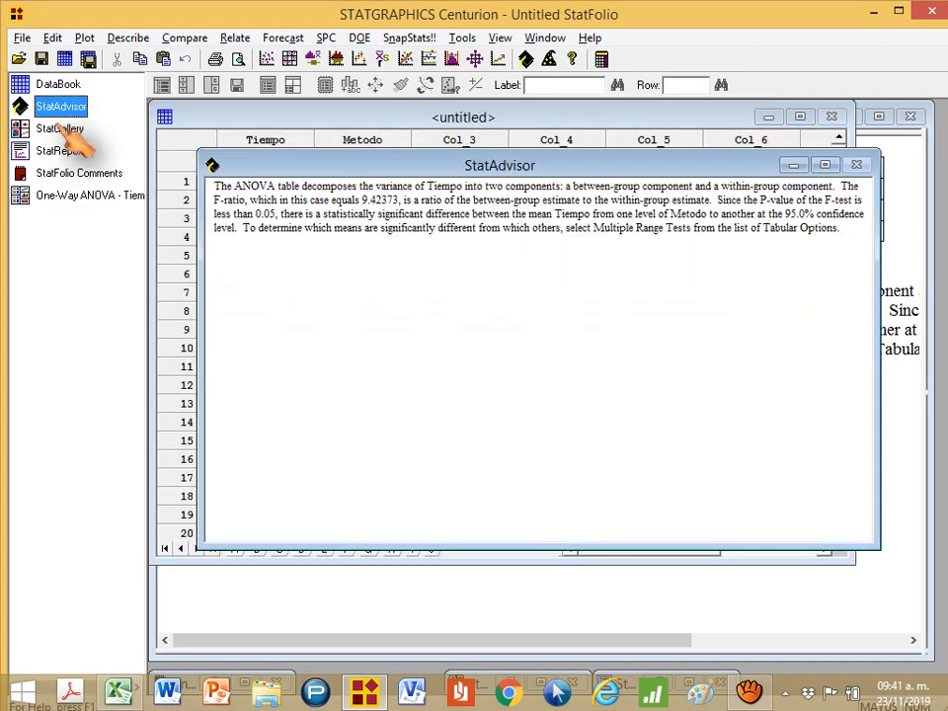
pyautogui.click(60, 129)
pyautogui.click(63, 150)
pyautogui.click(79, 173)
pyautogui.click(86, 194)
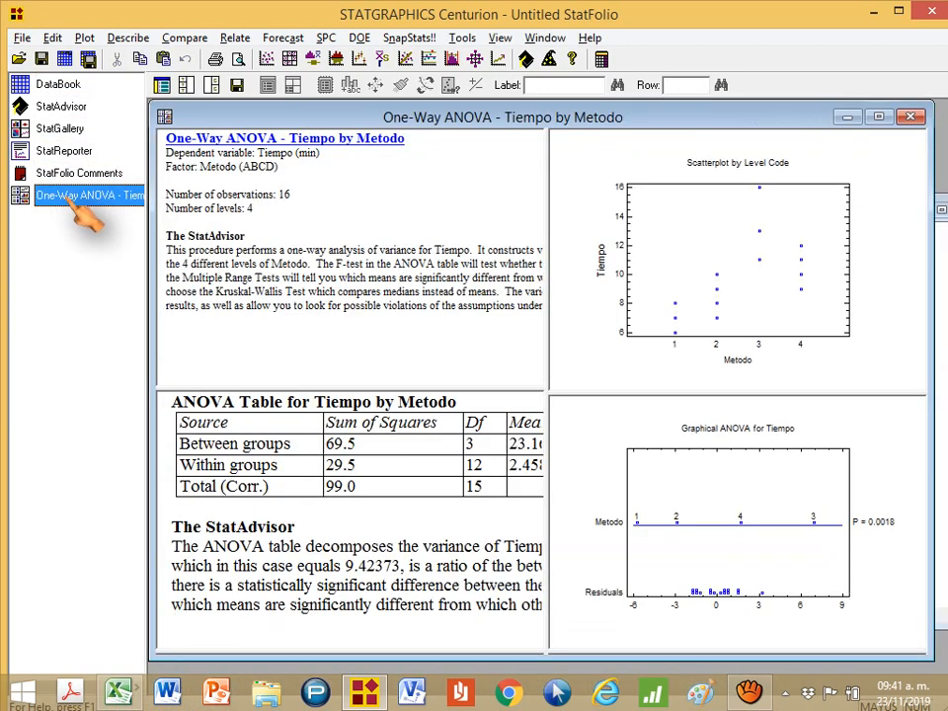
# - Enlarge the ANOVA Table pane so that it fills the One-Way ANOVA window
pyautogui.doubleClick(348, 525)
pyautogui.doubleClick(306, 547)
pyautogui.doubleClick(306, 547)
pyautogui.doubleClick(306, 546)
pyautogui.doubleClick(307, 546)
pyautogui.doubleClick(307, 547)
pyautogui.doubleClick(306, 547)
pyautogui.doubleClick(307, 546)
pyautogui.doubleClick(306, 546)
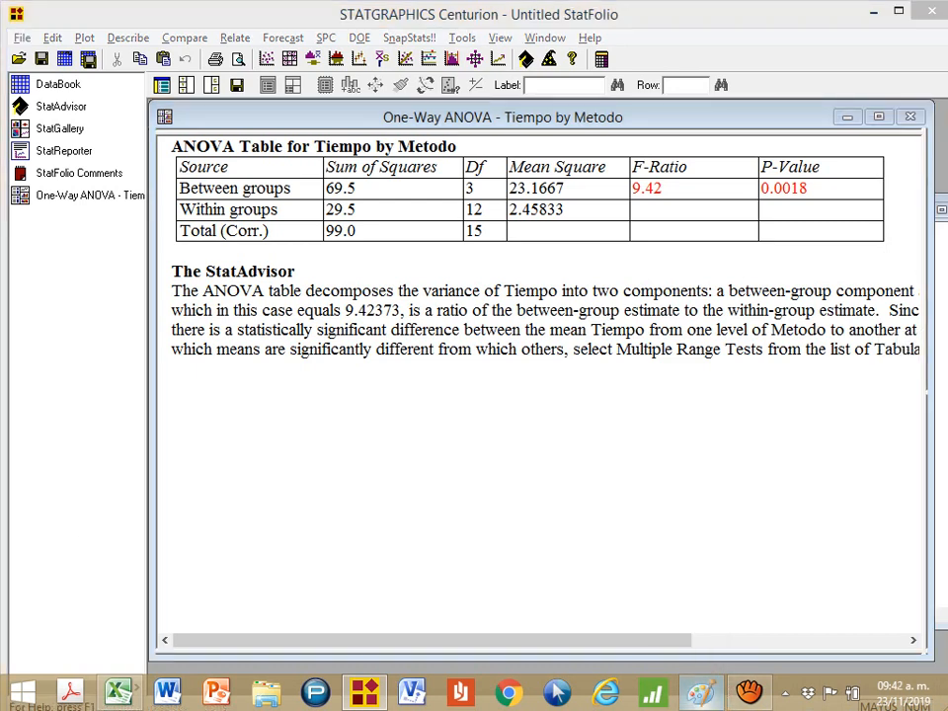
# - Switch to Paint, paste the screen capture of the ANOVA table and move it to the canvas's upper-left corner
pyautogui.click(701, 691)
pyautogui.hotkey('ctrl', 'v')
pyautogui.moveTo(485, 441); pyautogui.dragTo(360, 354)
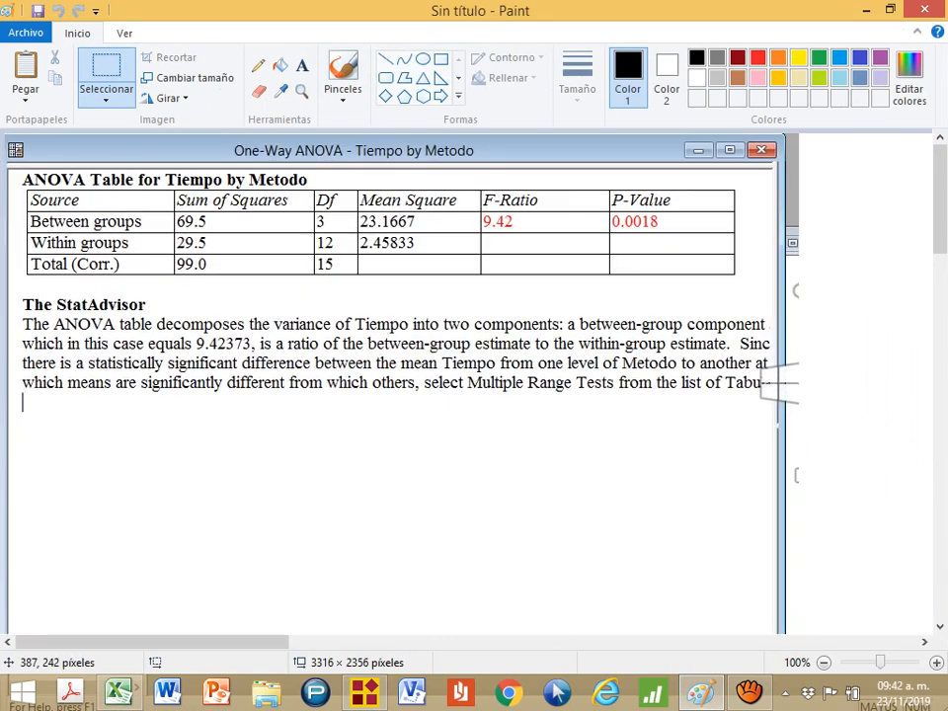
pyautogui.click(258, 65)
pyautogui.moveTo(22, 407)
pyautogui.mouseDown()
pyautogui.moveTo(169, 441)
pyautogui.moveTo(722, 450)
pyautogui.moveTo(810, 362)
pyautogui.moveTo(648, 308)
pyautogui.moveTo(278, 273)
pyautogui.moveTo(83, 294)
pyautogui.moveTo(22, 390)
pyautogui.mouseUp()
pyautogui.hotkey('ctrl', 'z')
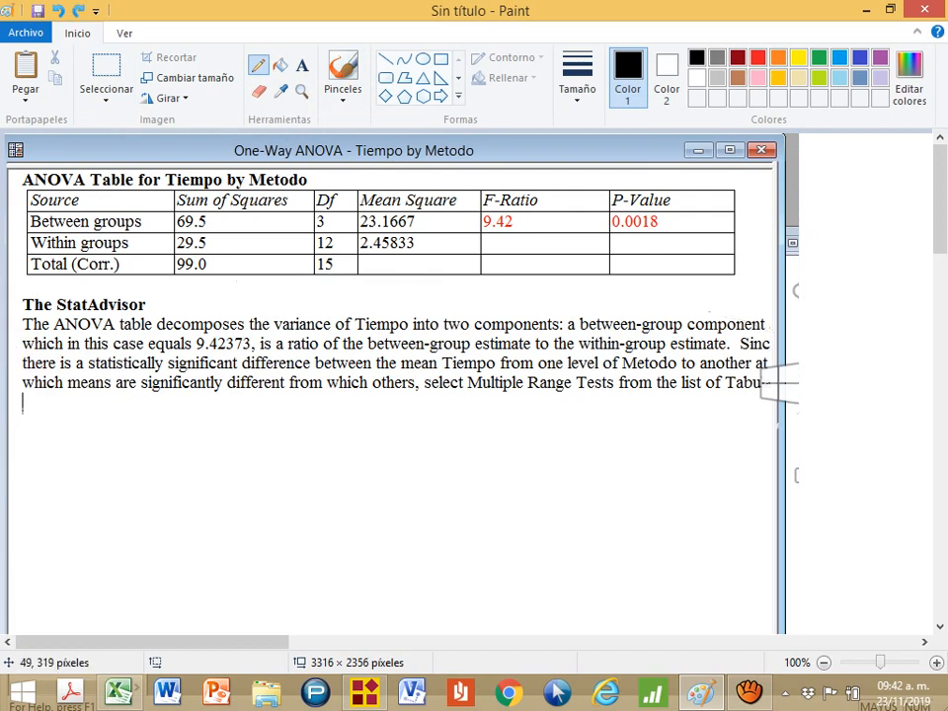
# - Outline the P-Value heading and its value with a red rectangle about 147 × 50 px, and Between groups with another
pyautogui.click(441, 59)
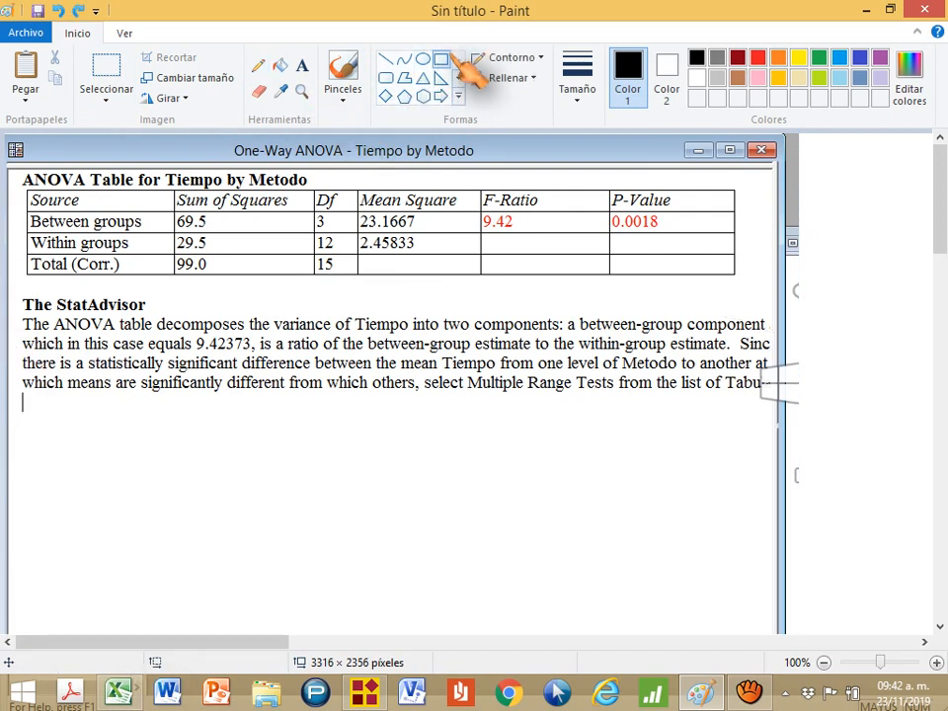
pyautogui.click(759, 59)
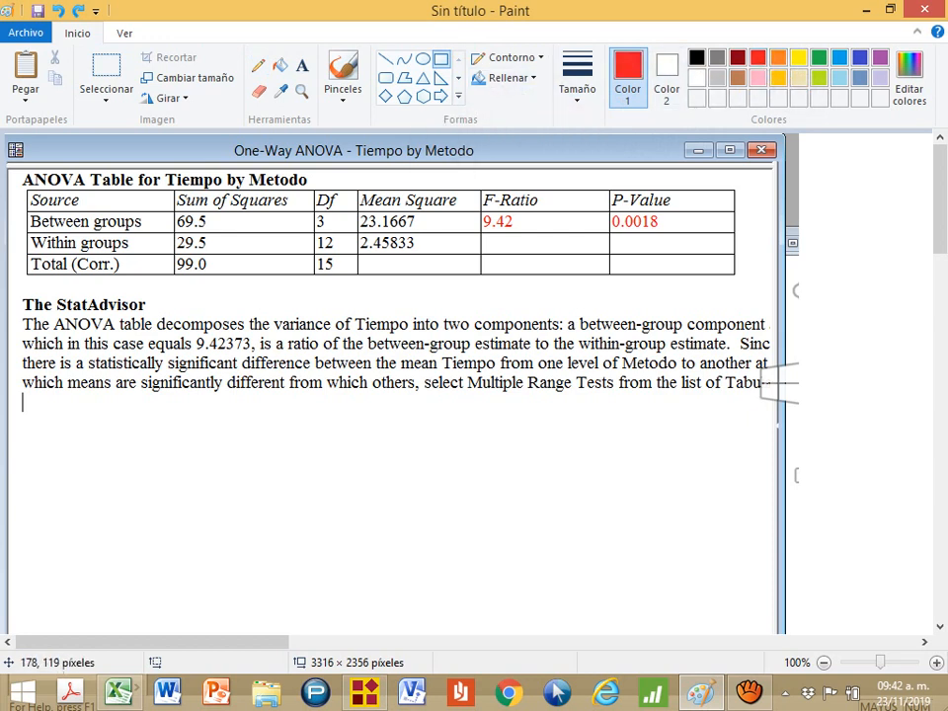
pyautogui.moveTo(603, 187)
pyautogui.mouseDown()
pyautogui.moveTo(653, 226)
pyautogui.moveTo(695, 238)
pyautogui.moveTo(742, 232)
pyautogui.mouseUp()
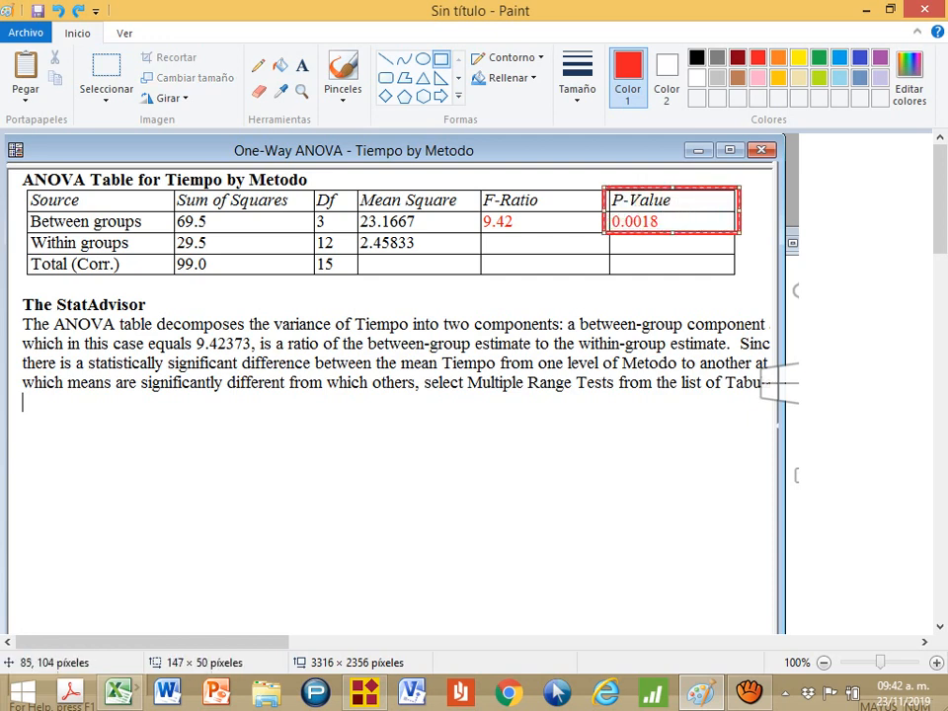
pyautogui.moveTo(23, 209); pyautogui.dragTo(162, 235)
# - Select the area of about 811 × 125 px around the ANOVA table and copy it
pyautogui.click(127, 94)
pyautogui.moveTo(13, 172); pyautogui.dragTo(765, 288)
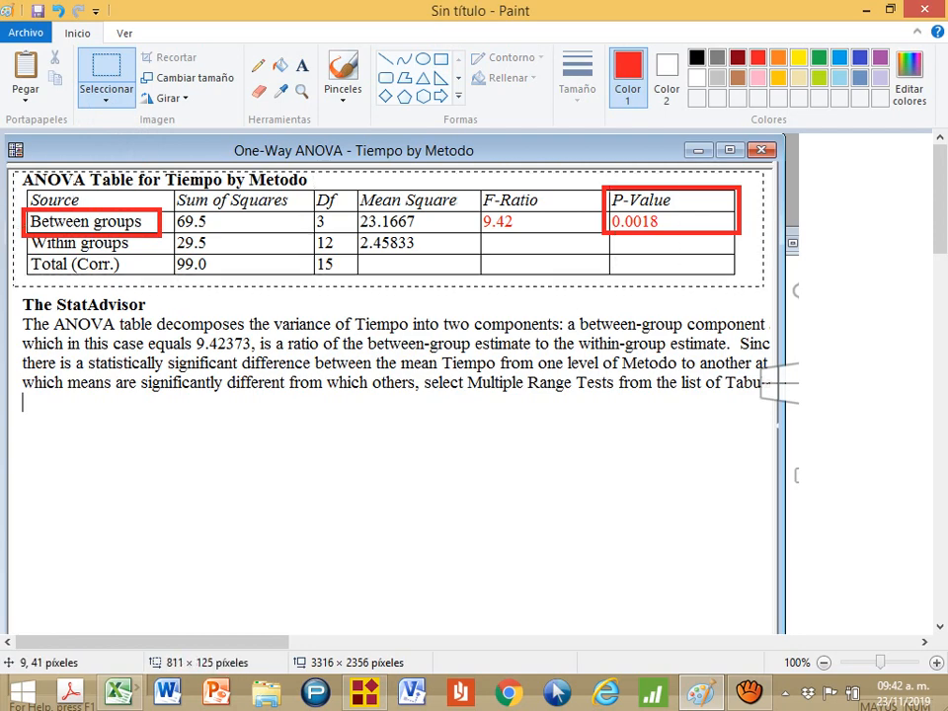
pyautogui.rightClick(575, 262)
pyautogui.click(619, 293)
# - Return to Excel and paste the ANOVA table at B93 as Imagen (metarchivo mejorado), then deselect the picture
pyautogui.hotkey('alt', 'Tab')
pyautogui.hotkey('alt', 'Tab')
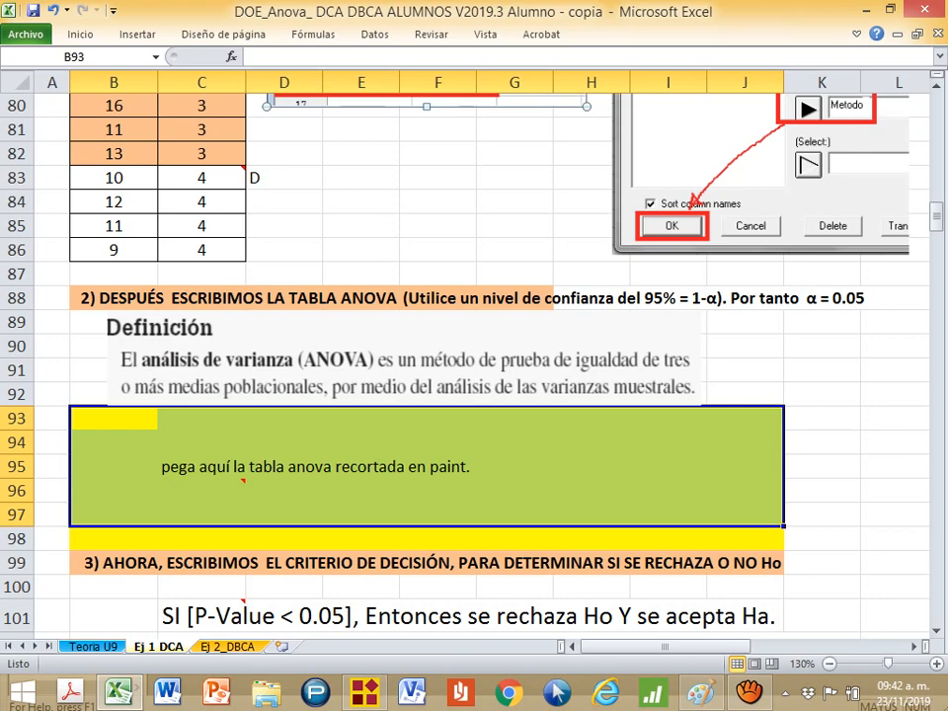
pyautogui.rightClick(77, 423)
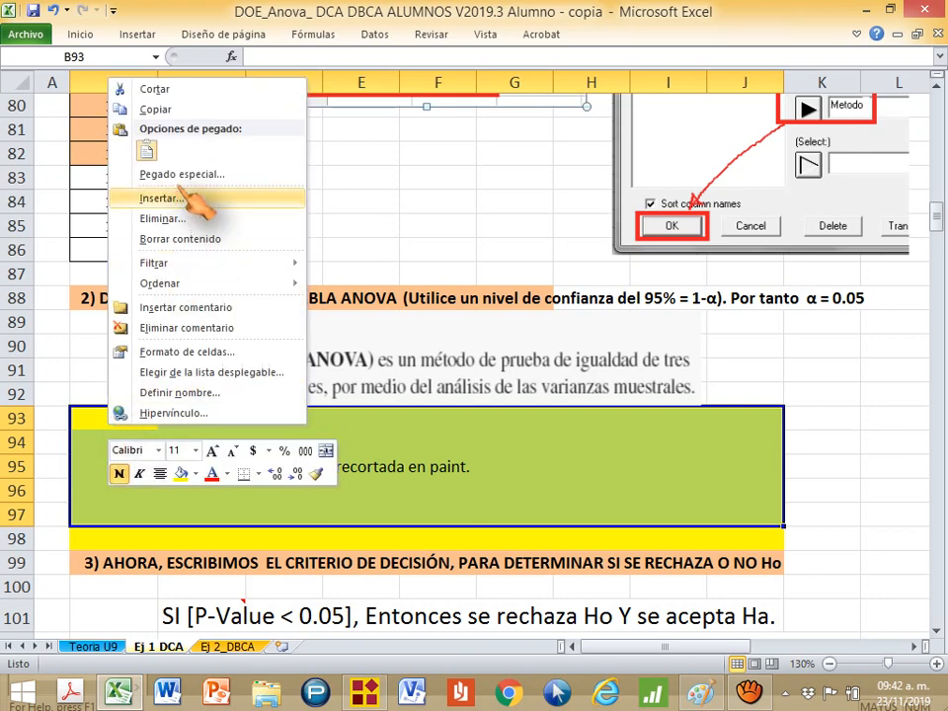
pyautogui.click(187, 175)
pyautogui.click(187, 103)
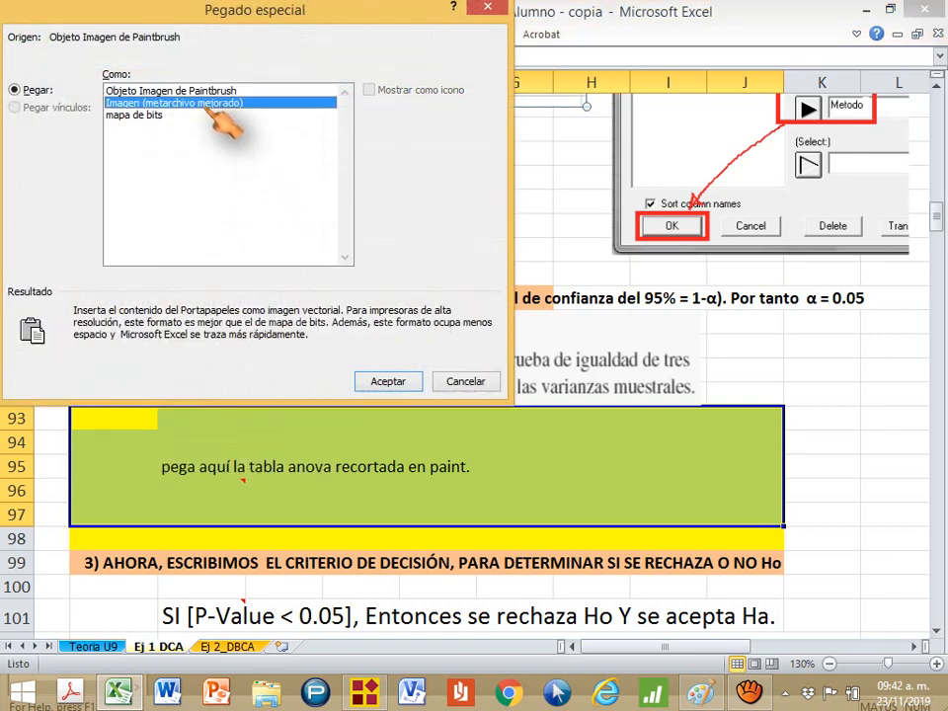
pyautogui.click(385, 382)
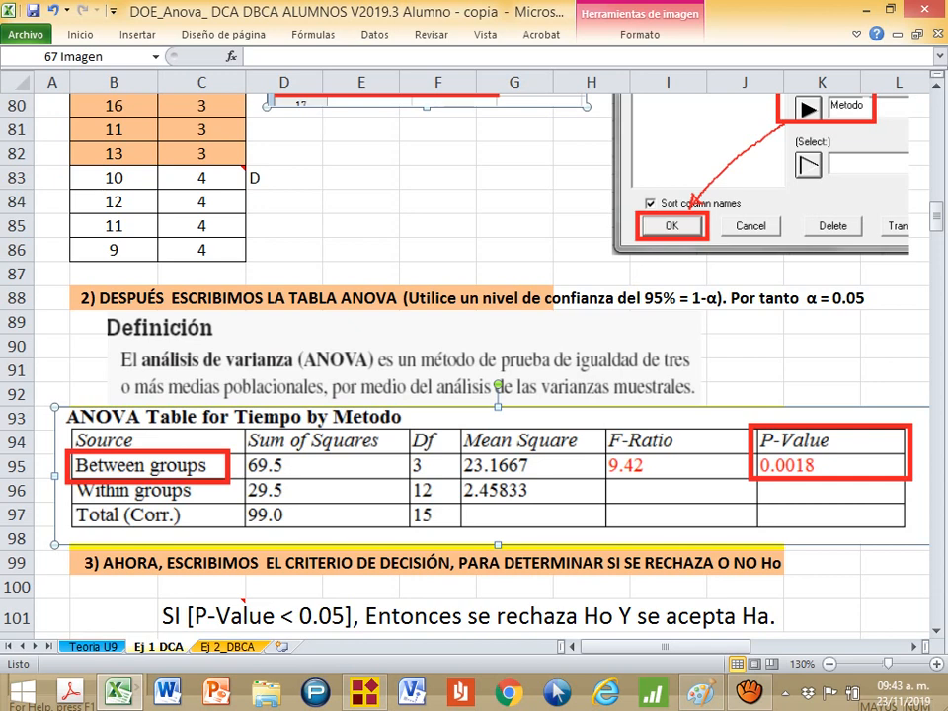
pyautogui.click(822, 346)
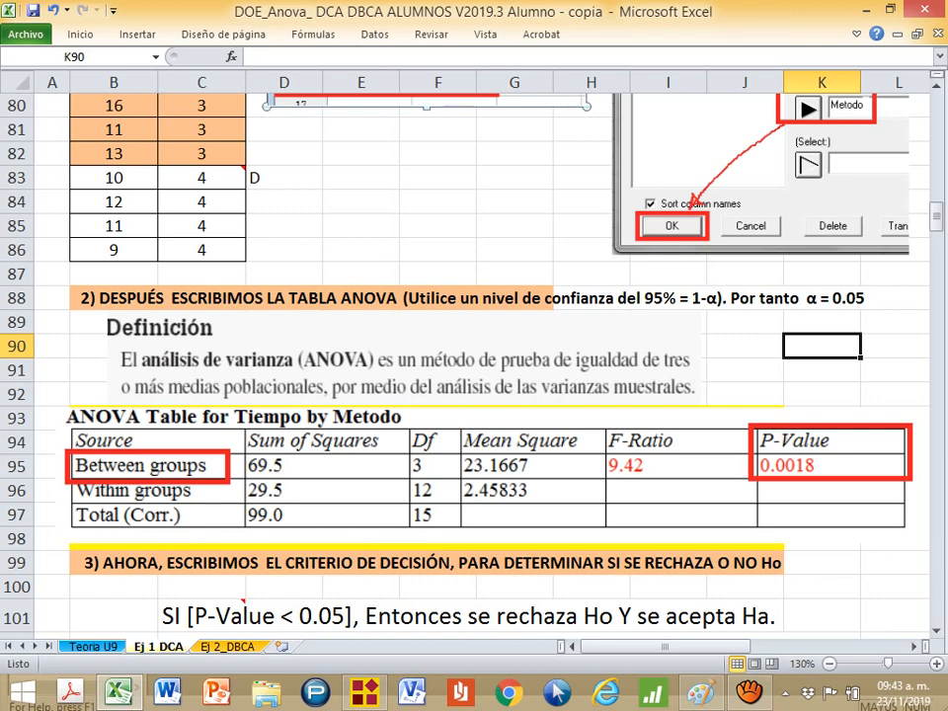
# - Read the decision criterion in section 3 and the conclusion template in section 4 below the ANOVA table
pyautogui.scroll(-3, 937, 637)
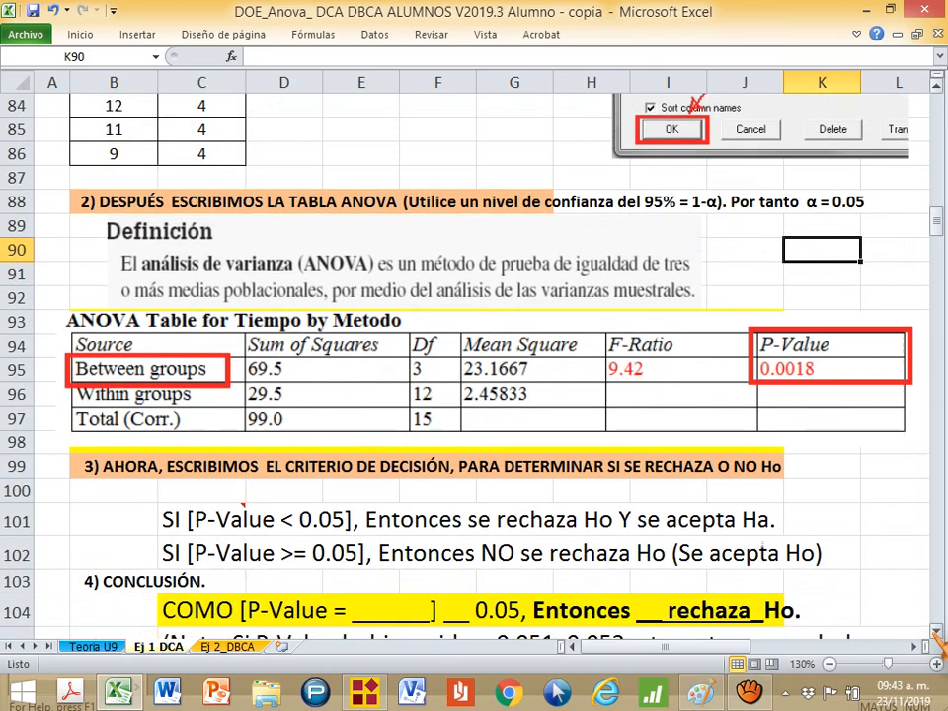
pyautogui.scroll(-2, 936, 638)
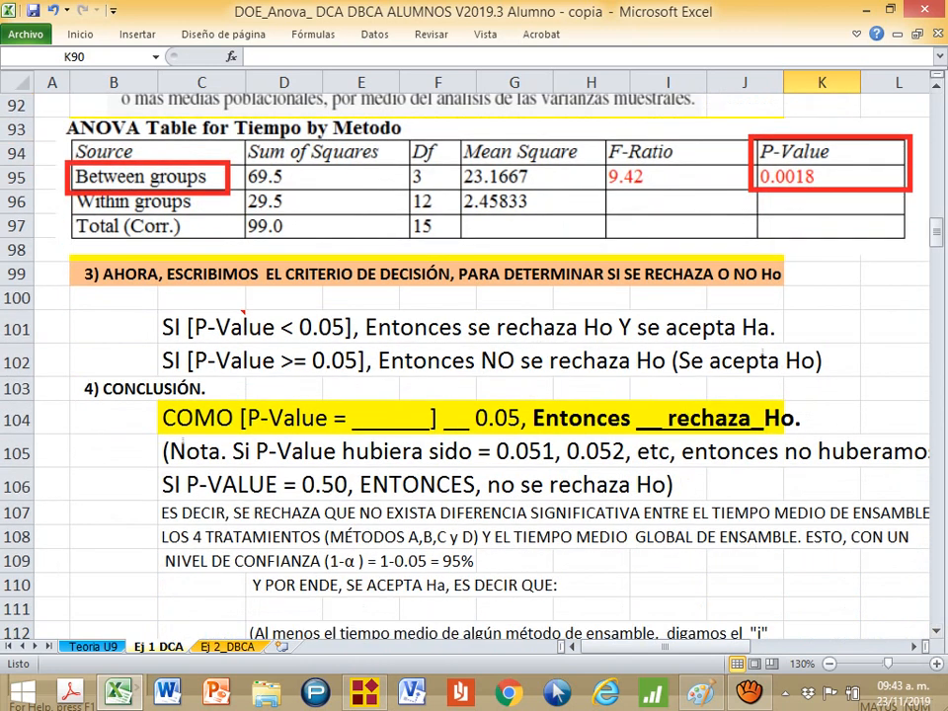
# - Examine the two decision rules in rows 101 and 102 that compare the P-Value with 0.05
pyautogui.click(18, 274)
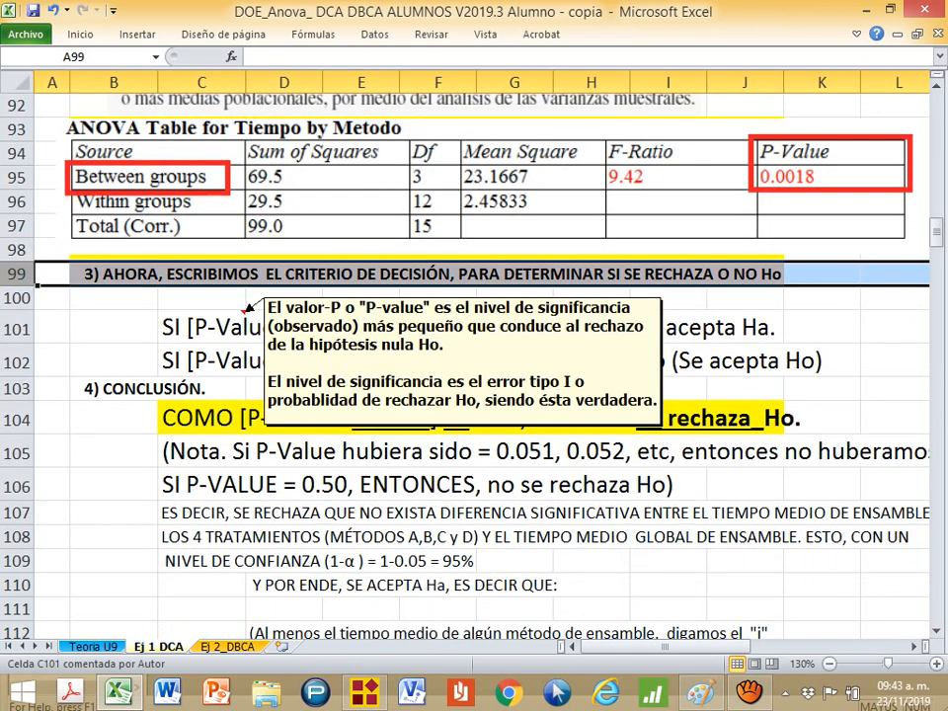
pyautogui.click(242, 325)
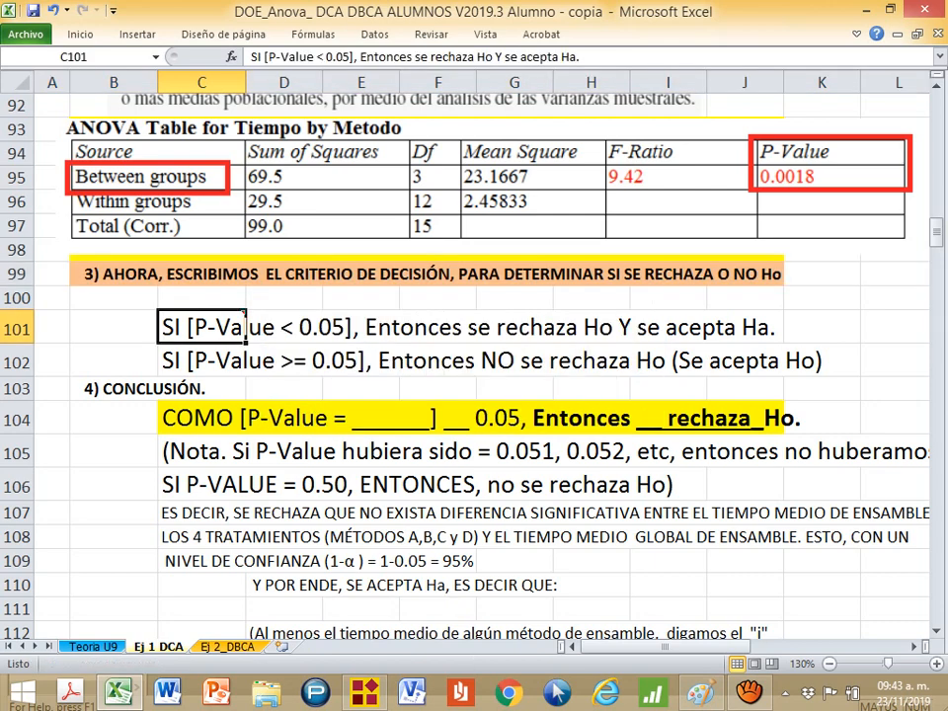
pyautogui.click(16, 329)
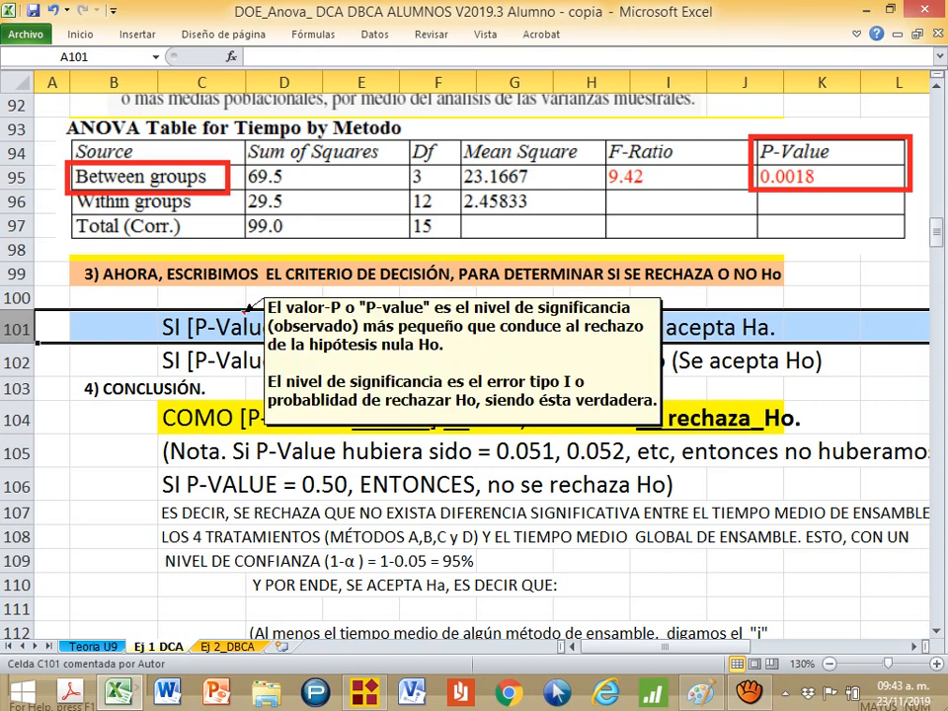
pyautogui.click(237, 321)
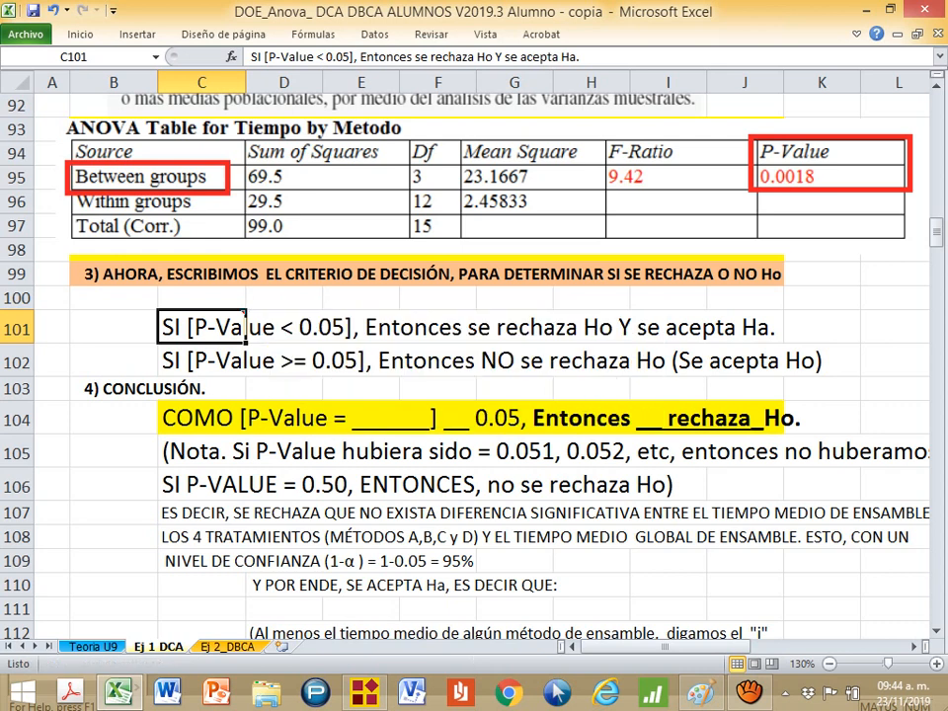
pyautogui.click(202, 360)
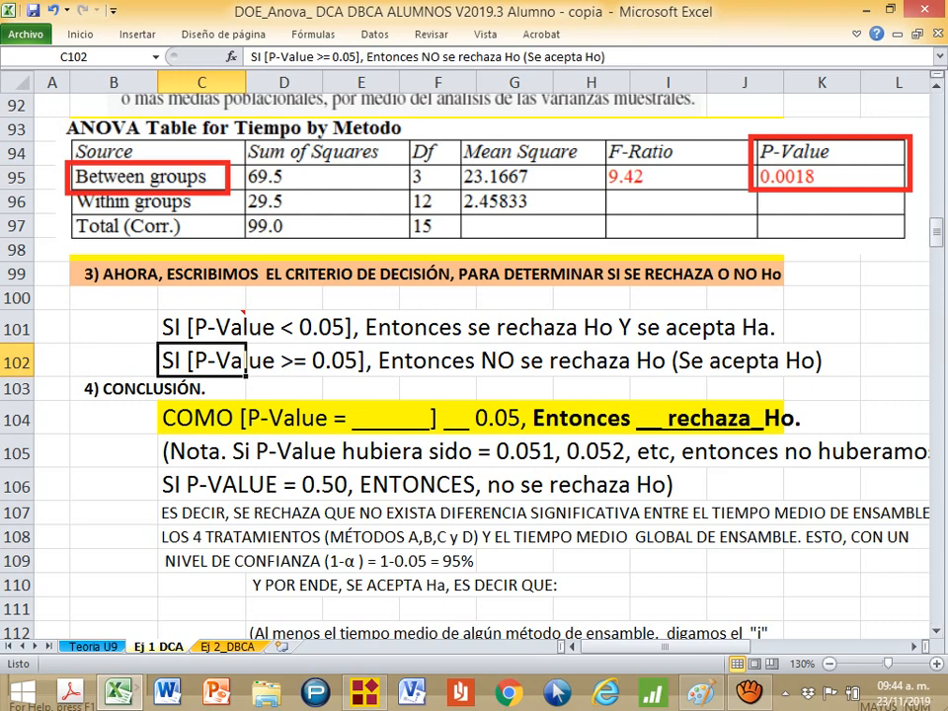
# - Replace the P-Value blank in the conclusion sentence in C104 with 0.0018
pyautogui.click(215, 423)
pyautogui.moveTo(16, 389); pyautogui.dragTo(15, 427)
pyautogui.doubleClick(195, 419)
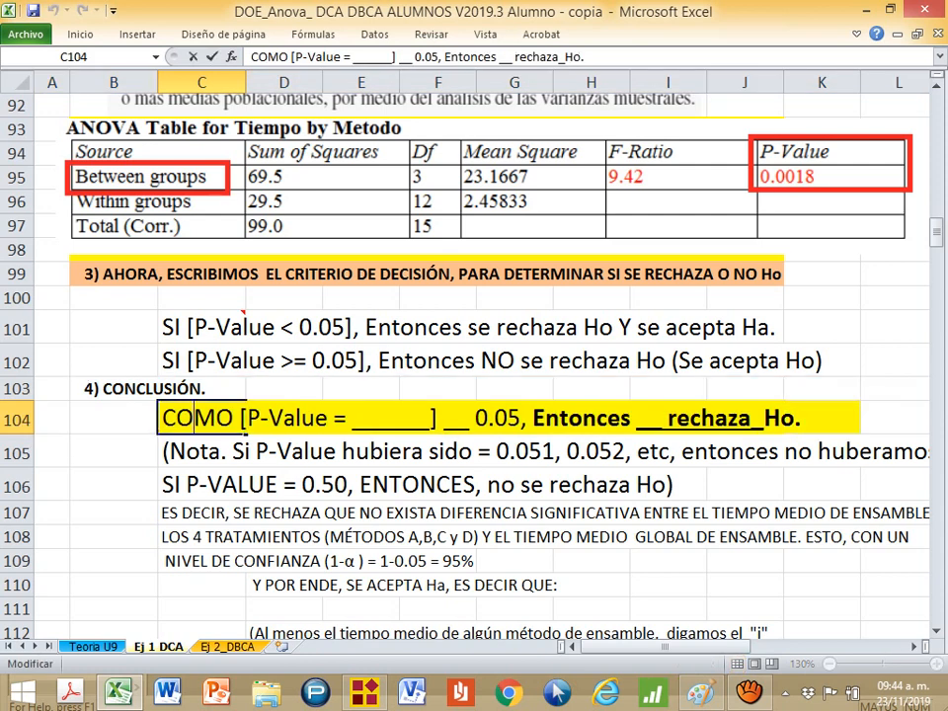
pyautogui.moveTo(352, 419); pyautogui.dragTo(430, 419)
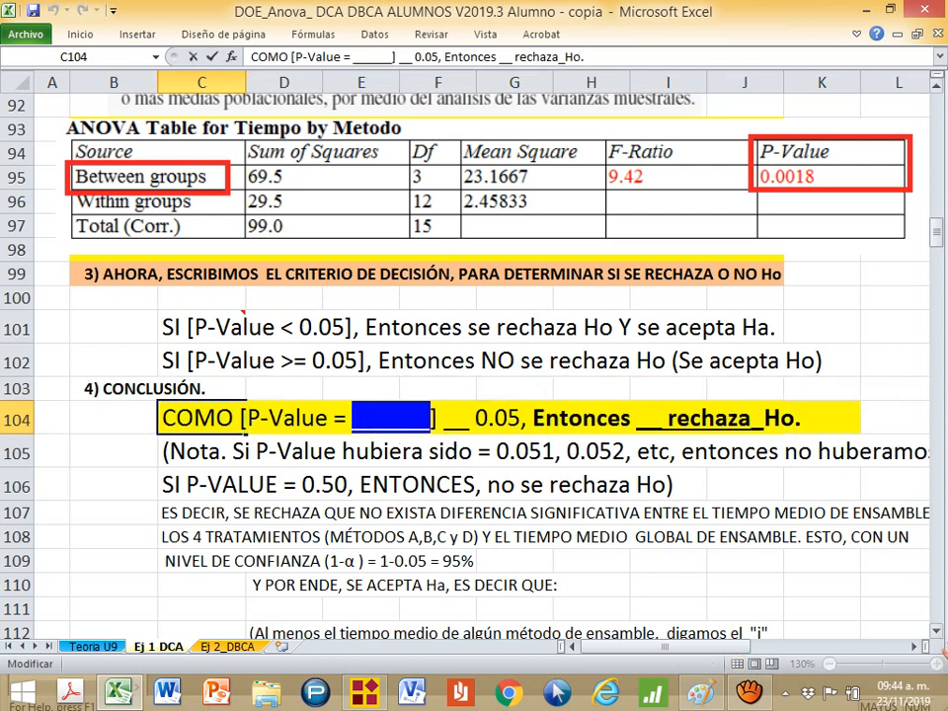
pyautogui.write('0.')
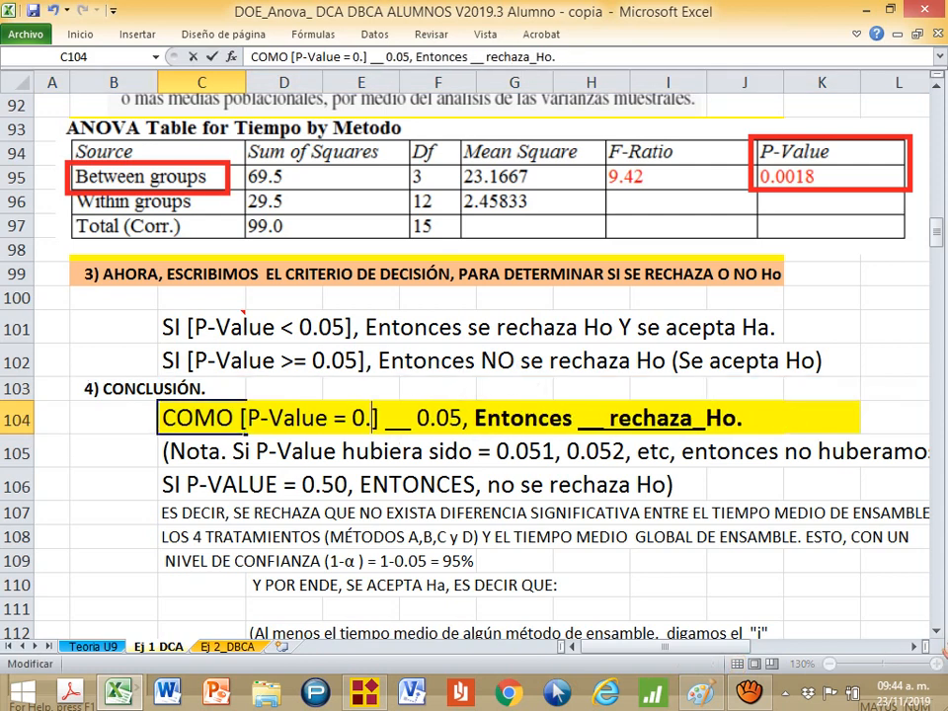
pyautogui.write('0')
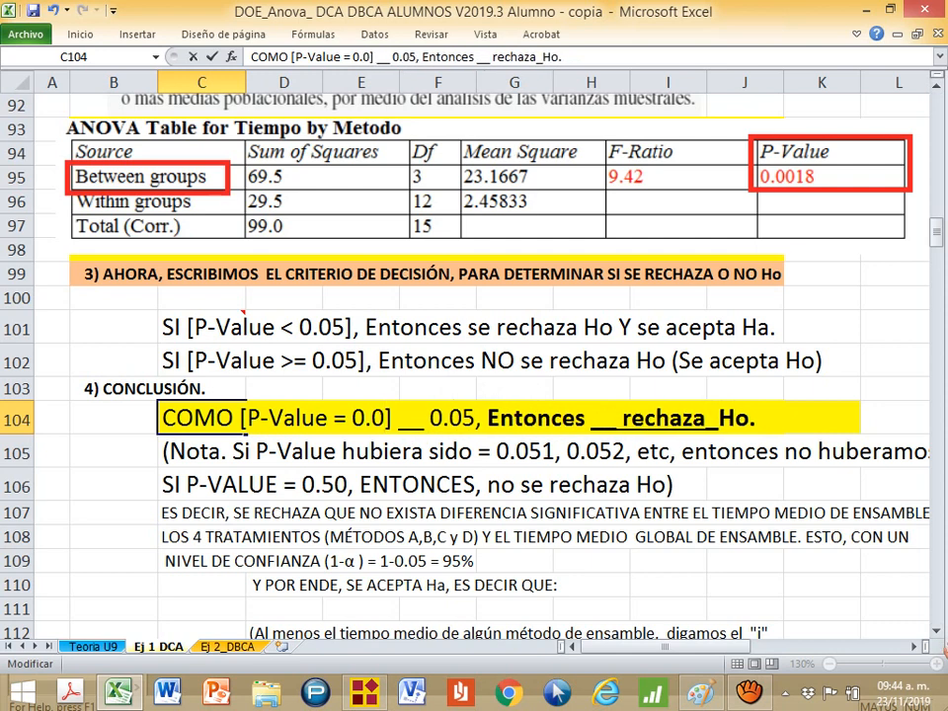
pyautogui.write('018')
# - Replace the comparison blank before 0.05 in the conclusion sentence with <
pyautogui.press('Right')
pyautogui.press('Right')
pyautogui.hotkey('shift', 'Right')
pyautogui.hotkey('shift', 'Right')
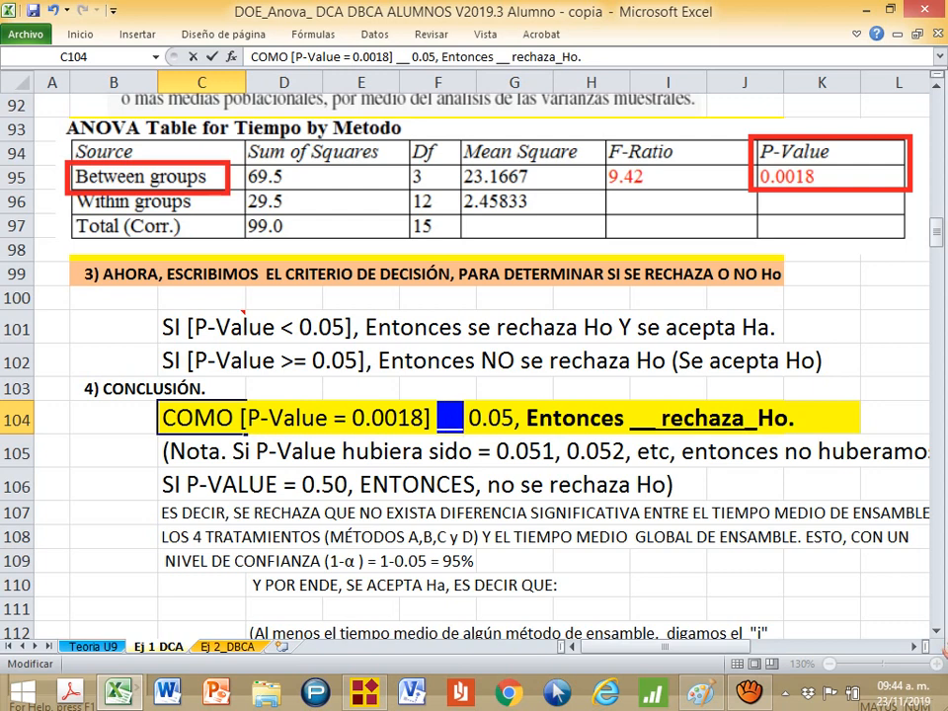
pyautogui.write('<')
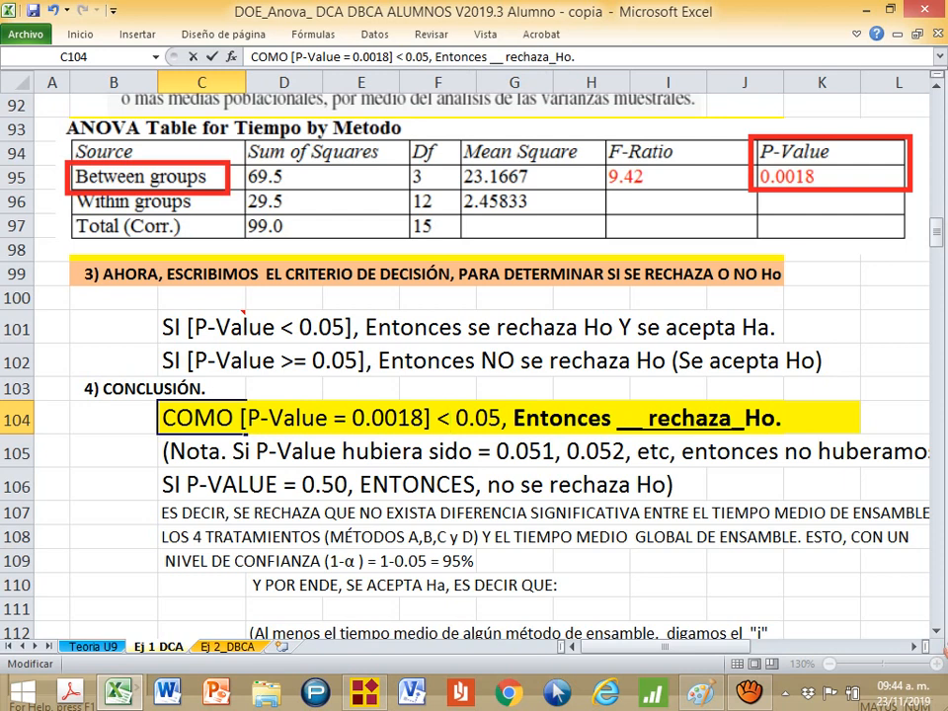
# - Replace the blank before "rechaza" in the conclusion sentence with SI SE and commit the cell
pyautogui.press('Right')
pyautogui.press('Right')
pyautogui.press('Right')
pyautogui.press('Right')
pyautogui.press('Right')
pyautogui.press('Right')
pyautogui.press('Right')
pyautogui.moveTo(617, 419); pyautogui.dragTo(643, 419)
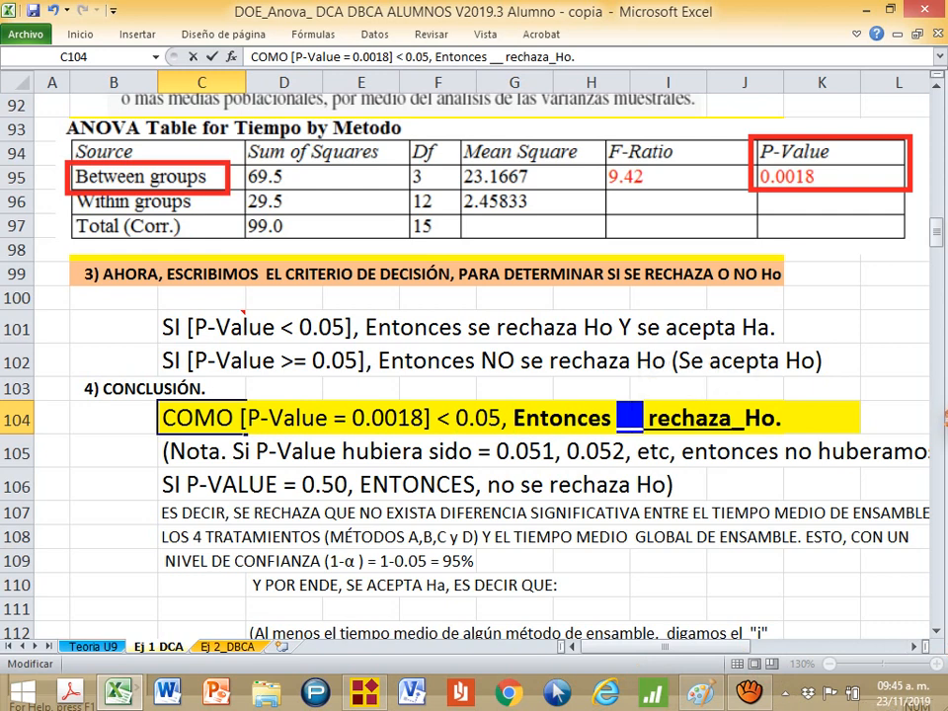
pyautogui.write('s')
pyautogui.press('BackSpace')
pyautogui.write('SE')
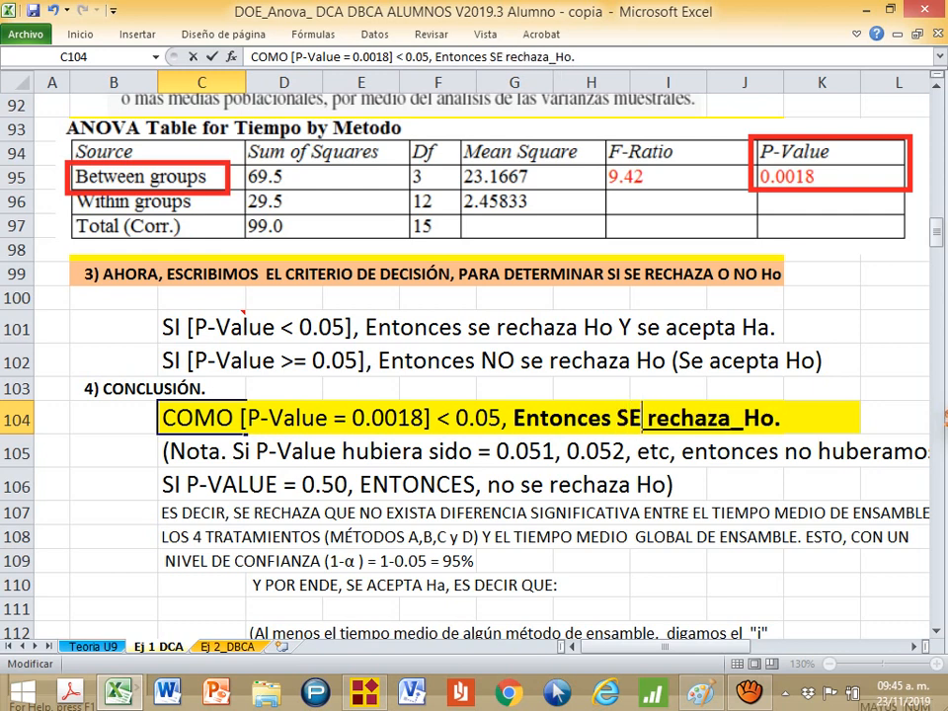
pyautogui.press('BackSpace')
pyautogui.press('BackSpace')
pyautogui.write('SI SE')
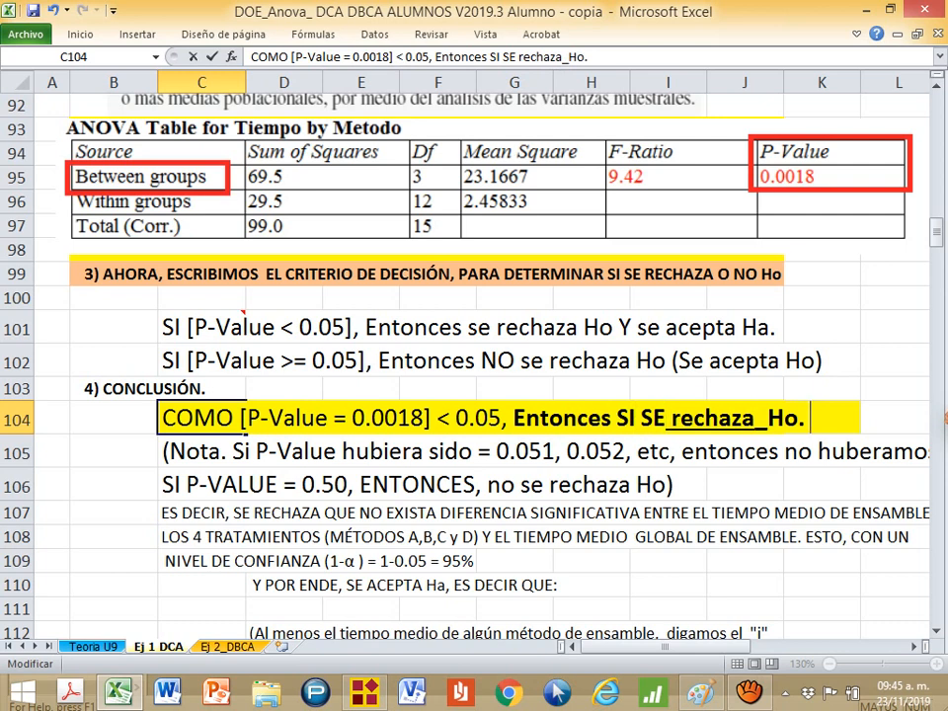
pyautogui.click(17, 453)
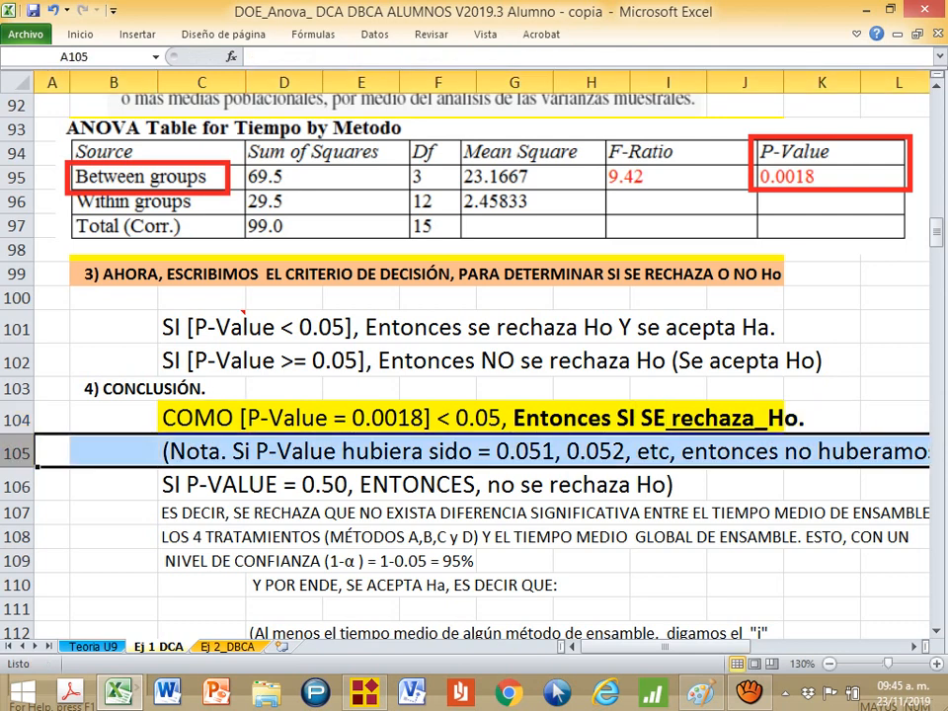
# - Review the completed conclusion in row 104 against the null hypothesis Ho in rows 52 to 54
pyautogui.moveTo(636, 650)
pyautogui.mouseDown()
pyautogui.moveTo(645, 650)
pyautogui.moveTo(625, 652)
pyautogui.mouseUp()
pyautogui.click(17, 421)
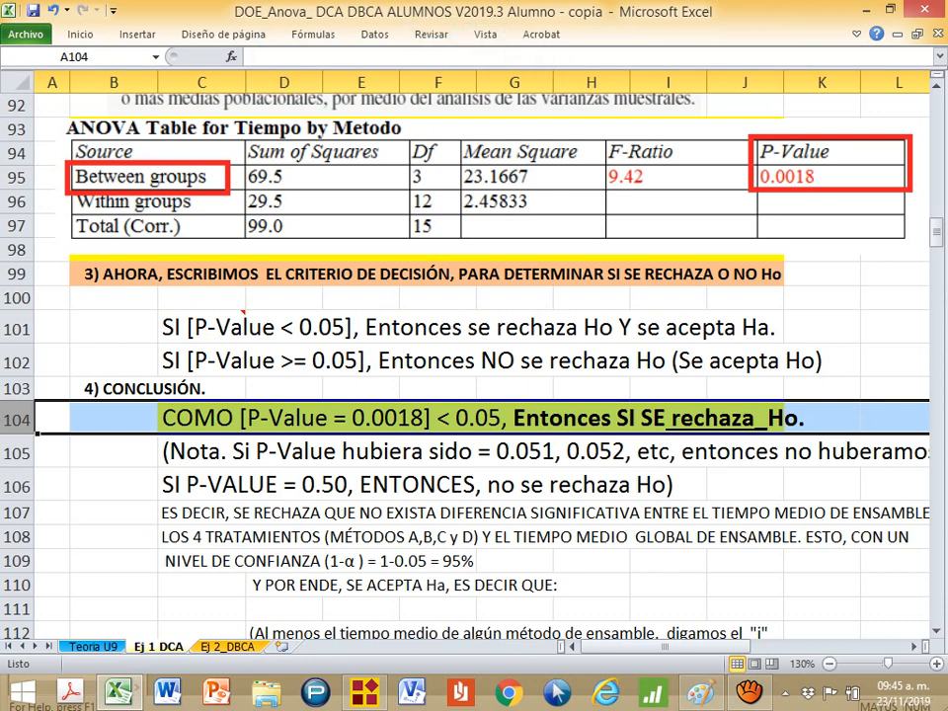
pyautogui.scroll(10, 474, 355)
pyautogui.scroll(5, 474, 356)
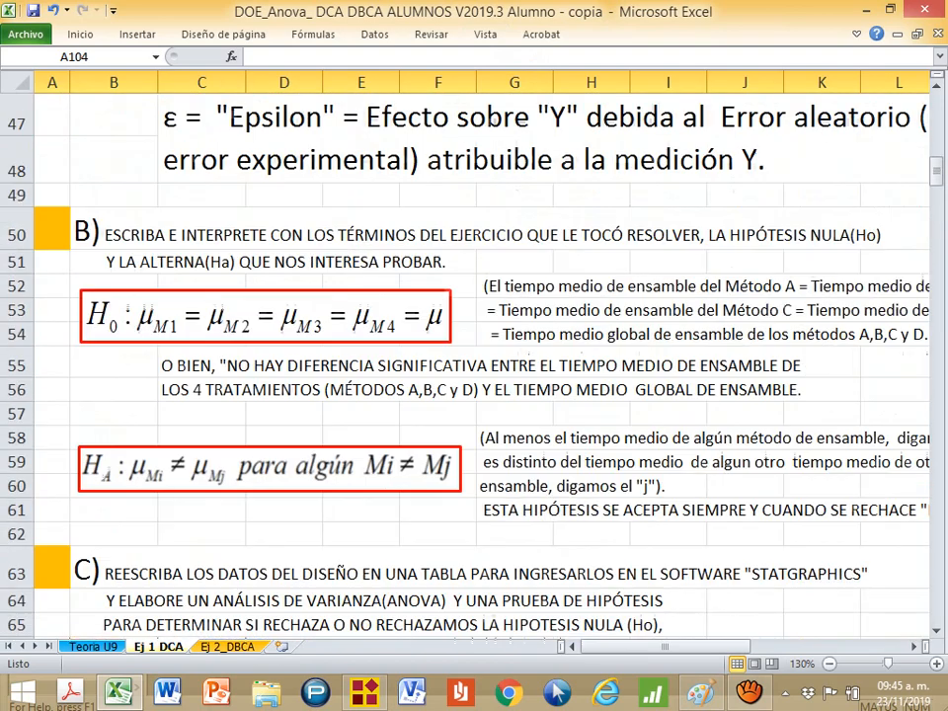
pyautogui.moveTo(17, 285); pyautogui.dragTo(17, 334)
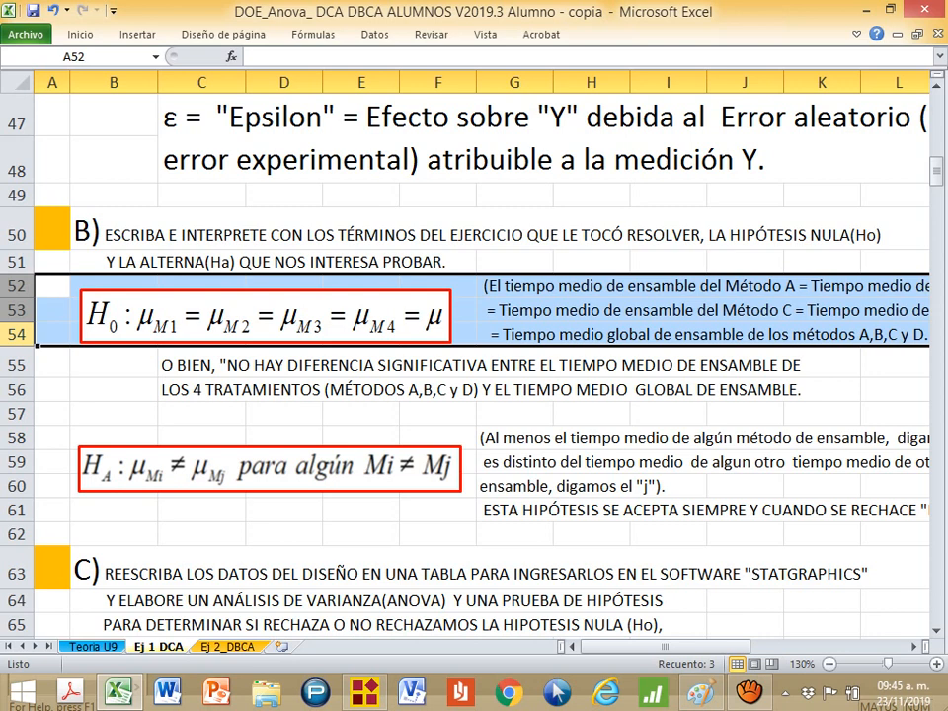
# - Read the interpretation notes below the conclusion and the section D instructions for the simultaneous box-and-whisker plot
pyautogui.scroll(-12, 474, 366)
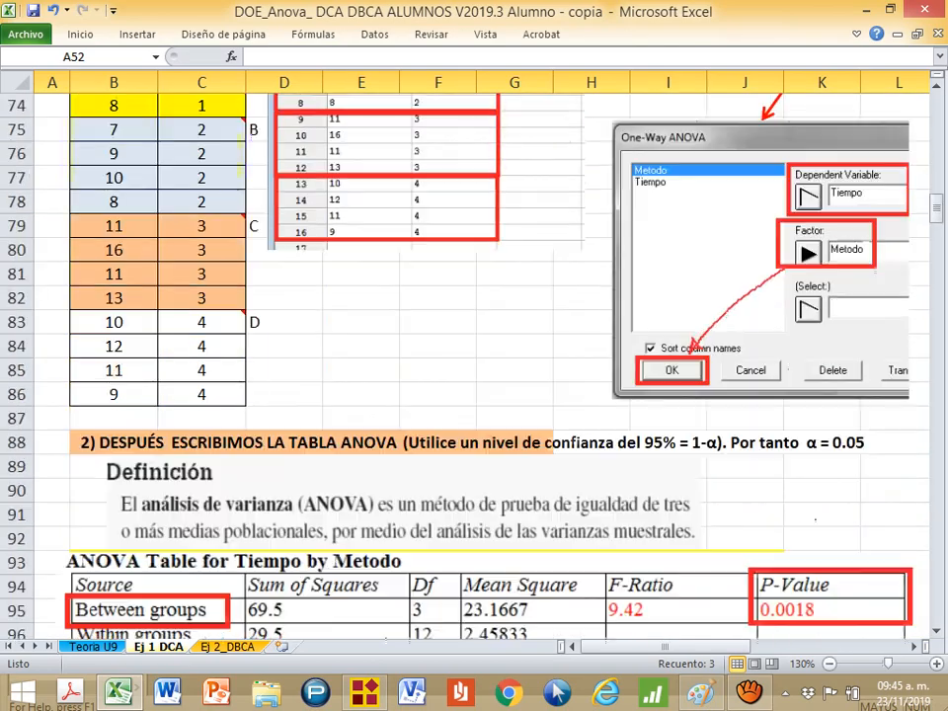
pyautogui.scroll(-6, 474, 365)
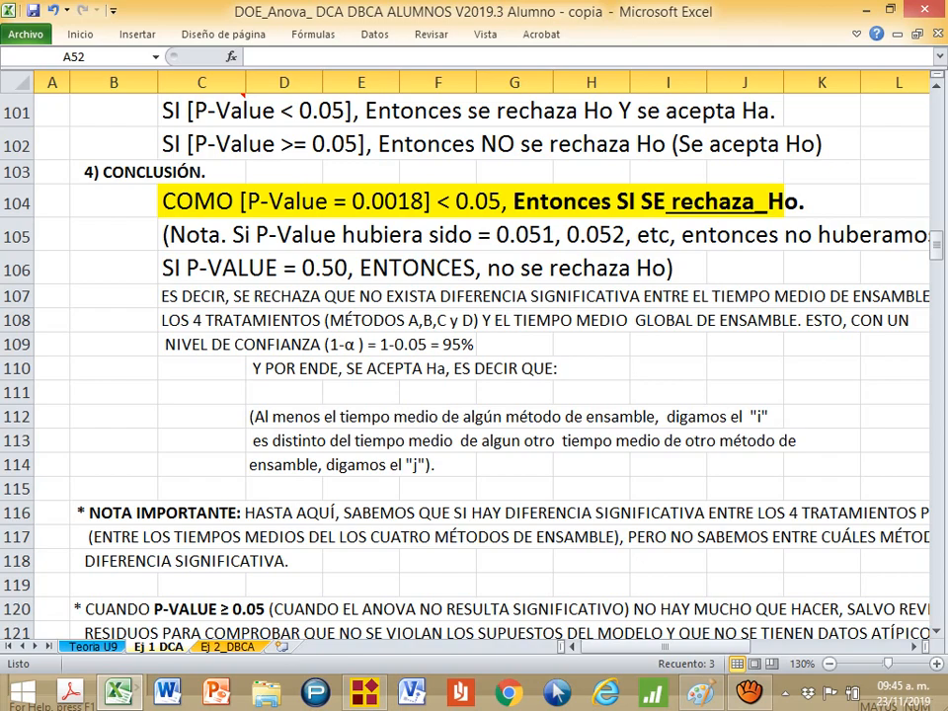
pyautogui.scroll(-1, 474, 366)
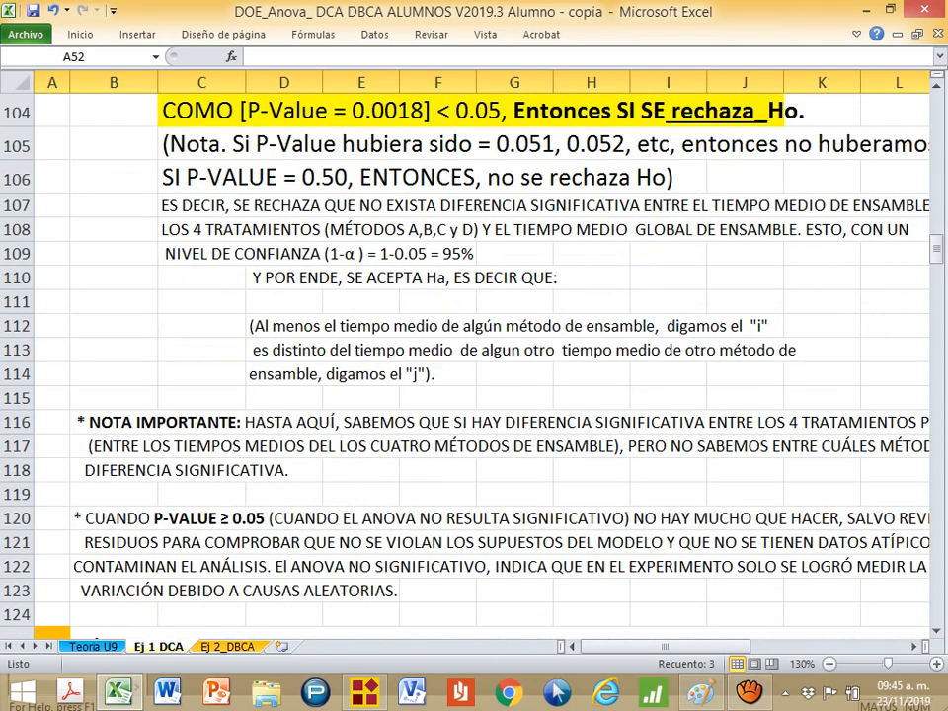
pyautogui.scroll(-1, 474, 366)
pyautogui.scroll(-3, 474, 365)
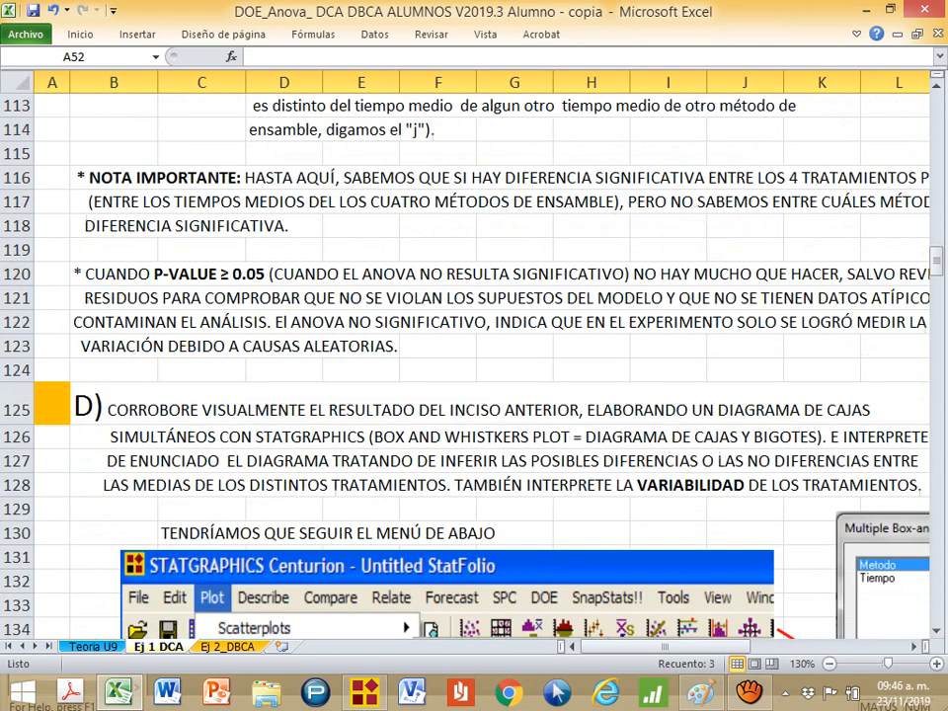
pyautogui.scroll(-3, 475, 366)
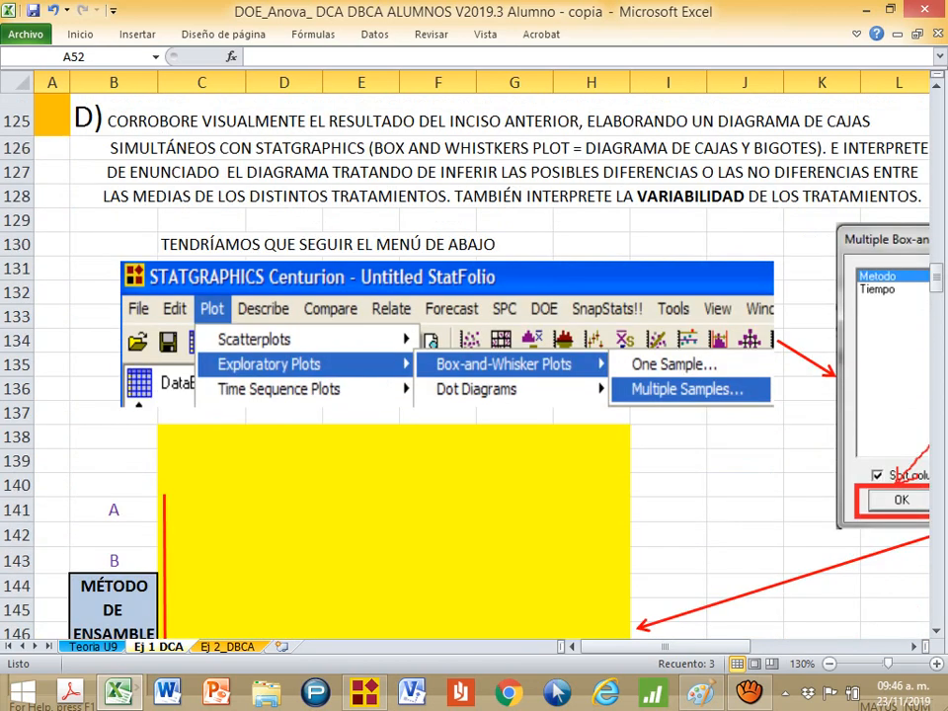
pyautogui.scroll(1, 474, 366)
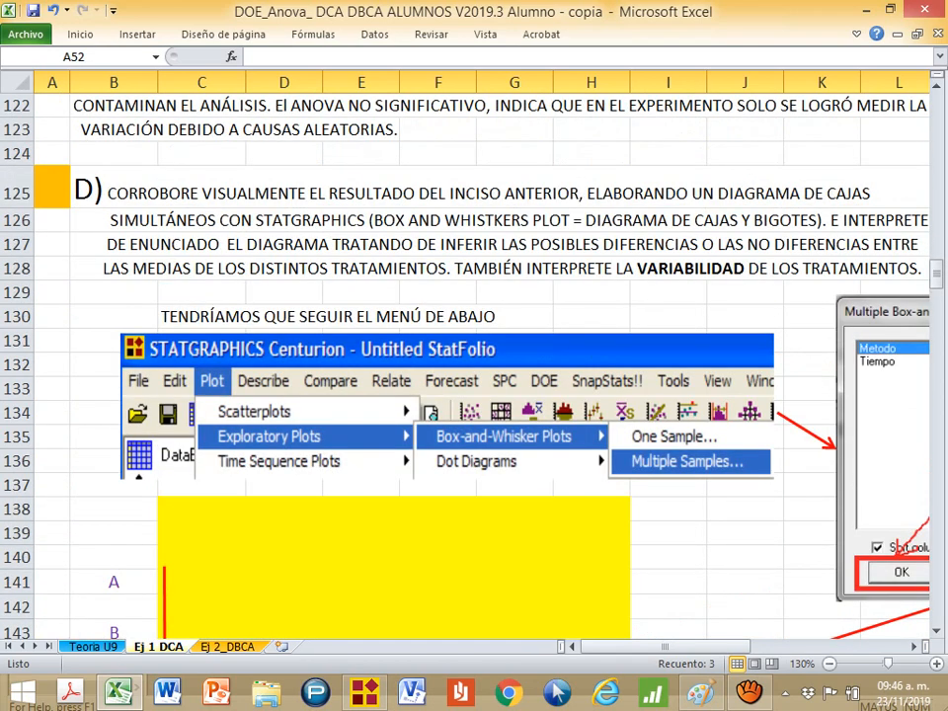
pyautogui.click(16, 193)
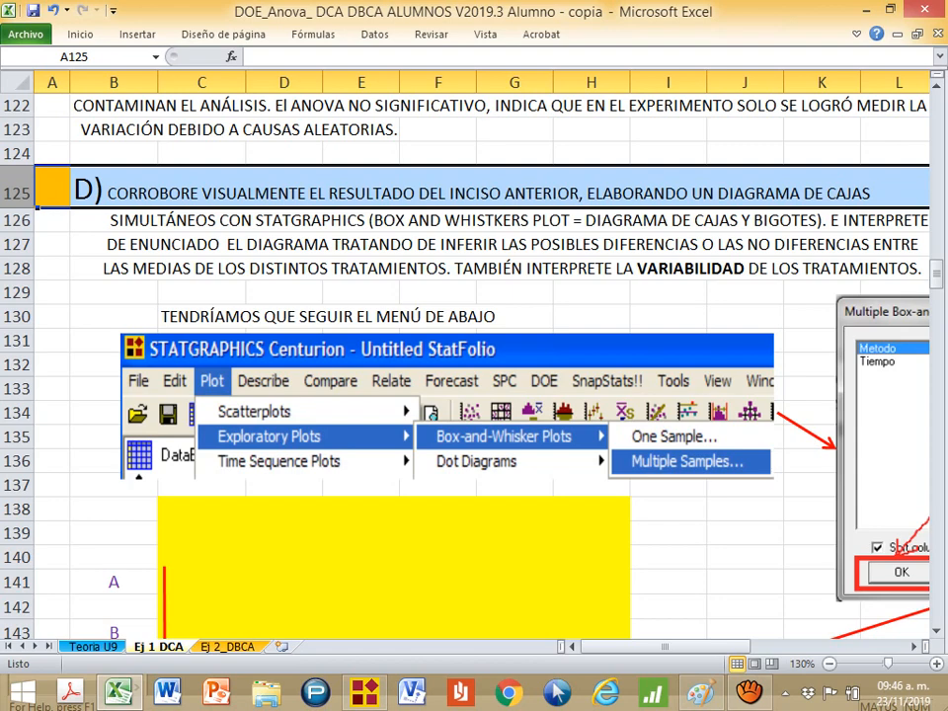
# - Switch to STATGRAPHICS and check where its multiple-sample Box-and-Whisker Plot command is against the illustration in the Excel exercise
pyautogui.moveTo(673, 658); pyautogui.dragTo(698, 689)
pyautogui.click(367, 691)
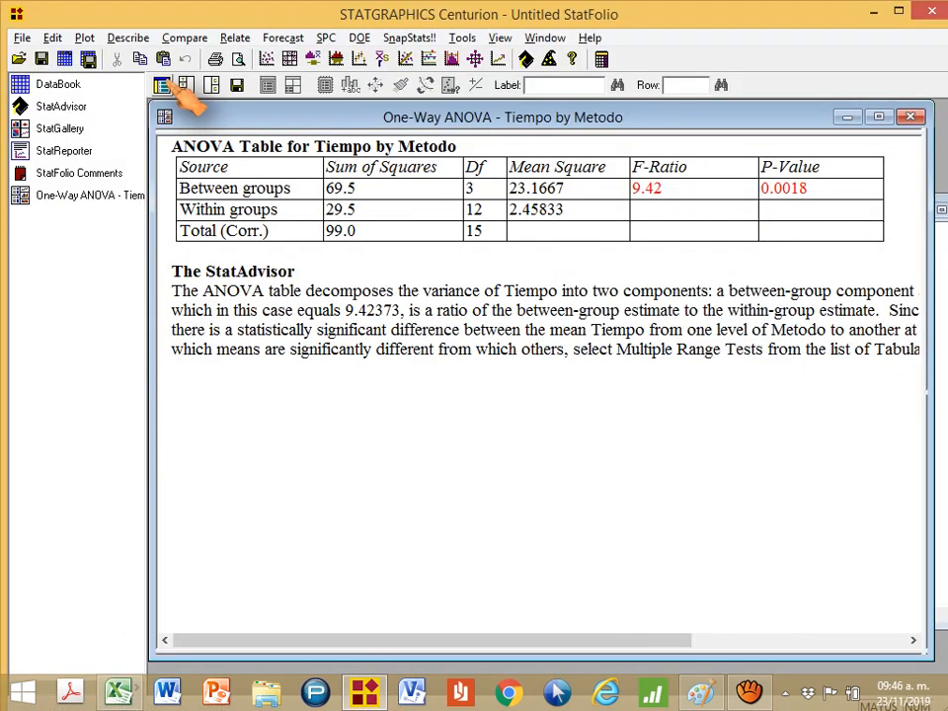
pyautogui.click(85, 37)
pyautogui.moveTo(119, 81)
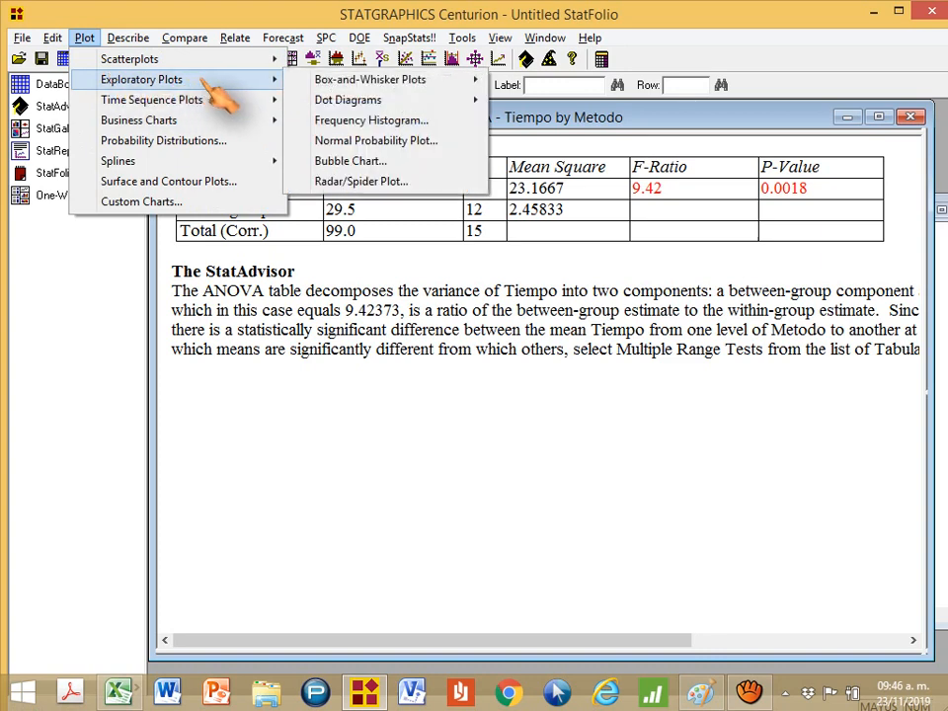
pyautogui.moveTo(348, 87)
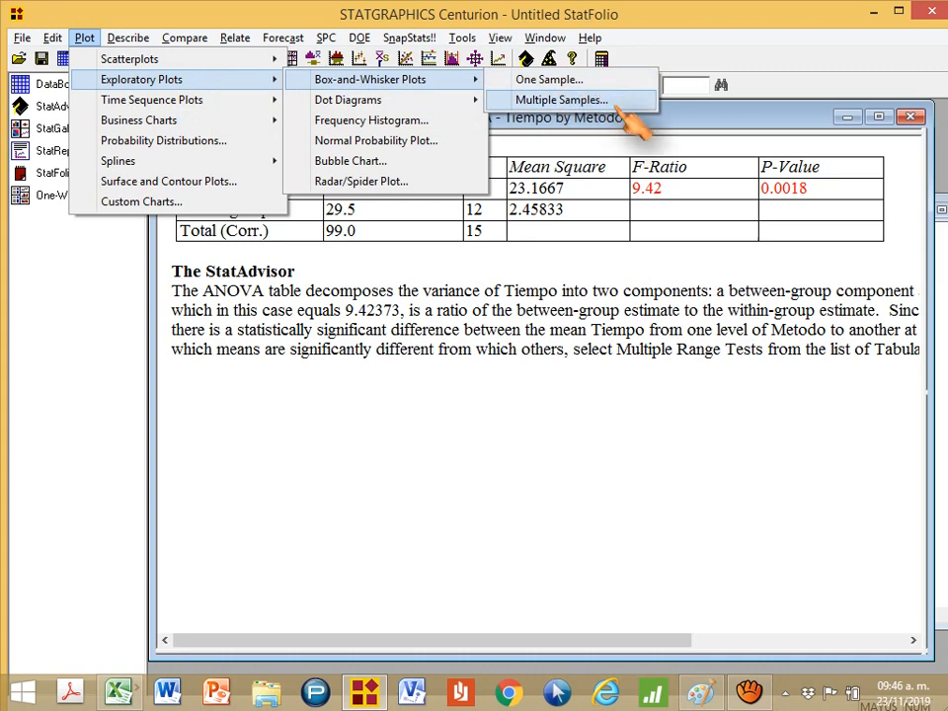
pyautogui.hotkey('alt', 'Tab')
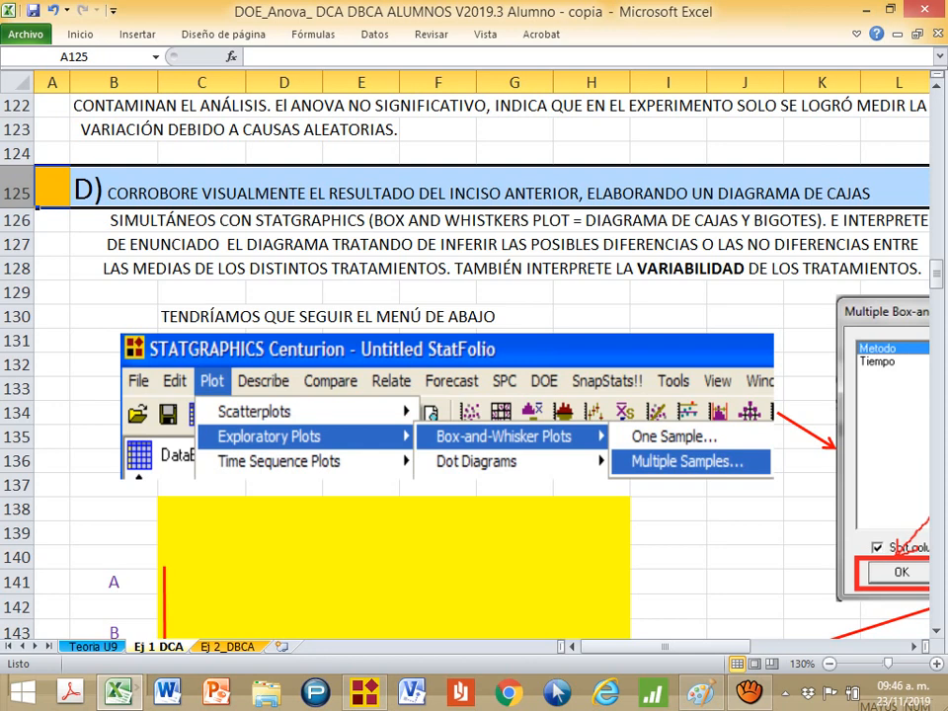
pyautogui.hotkey('alt', 'Tab')
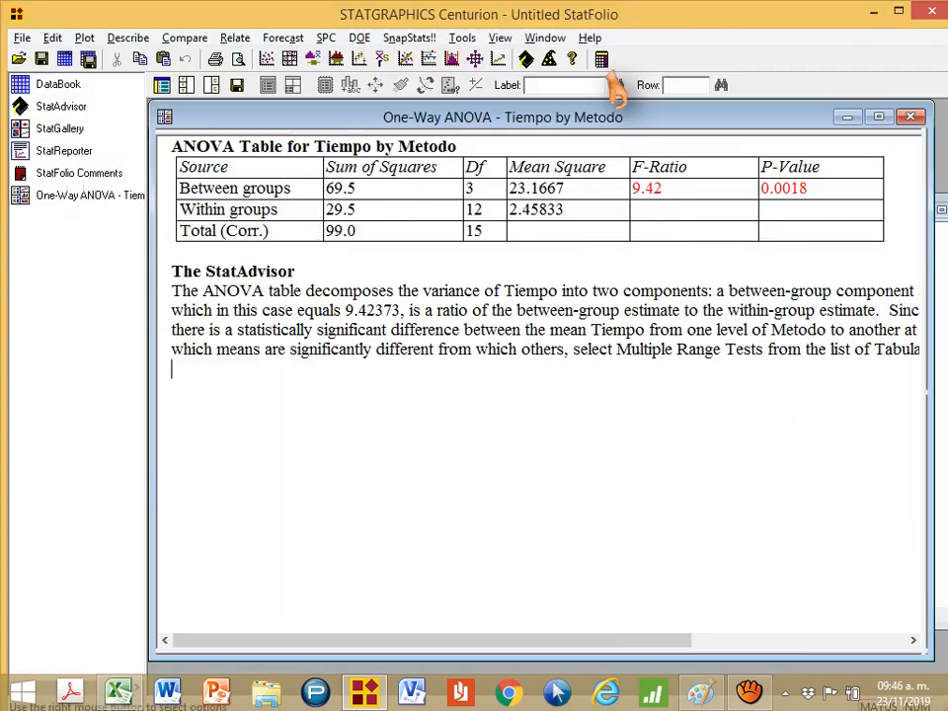
# - Create a multiple-sample Box-and-Whisker Plot with Tiempo as Data and Metodo as Level codes, and enlarge the plot pane
pyautogui.click(85, 37)
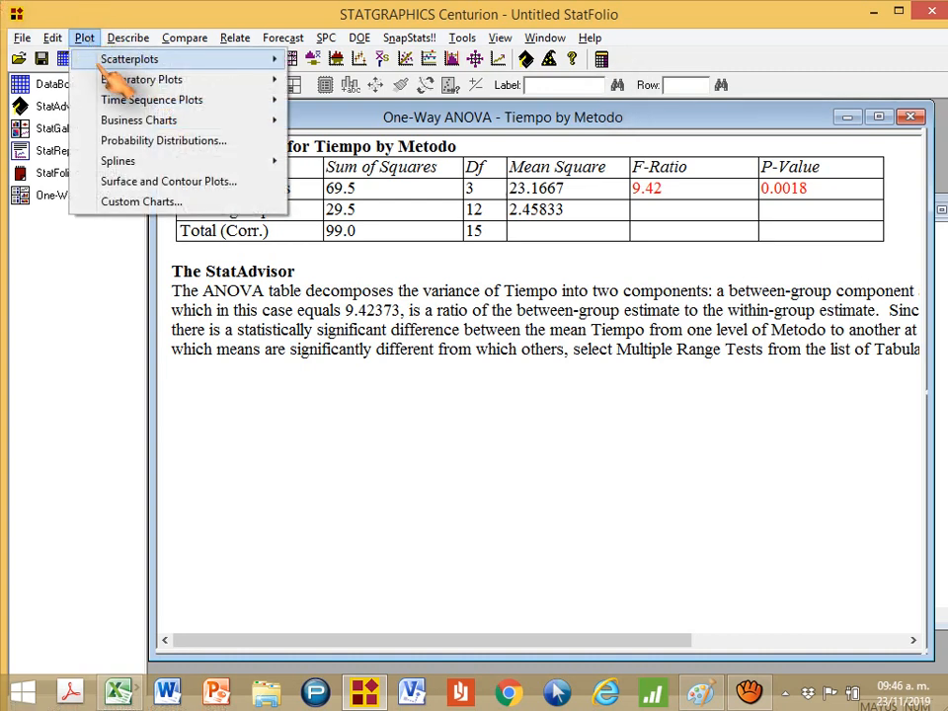
pyautogui.moveTo(229, 91)
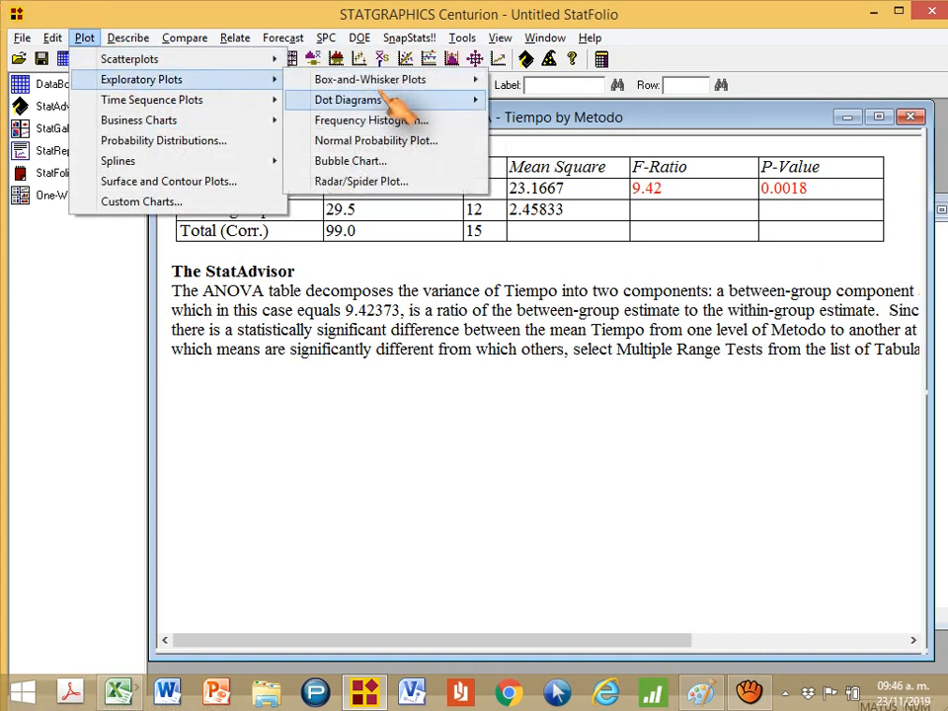
pyautogui.moveTo(425, 81)
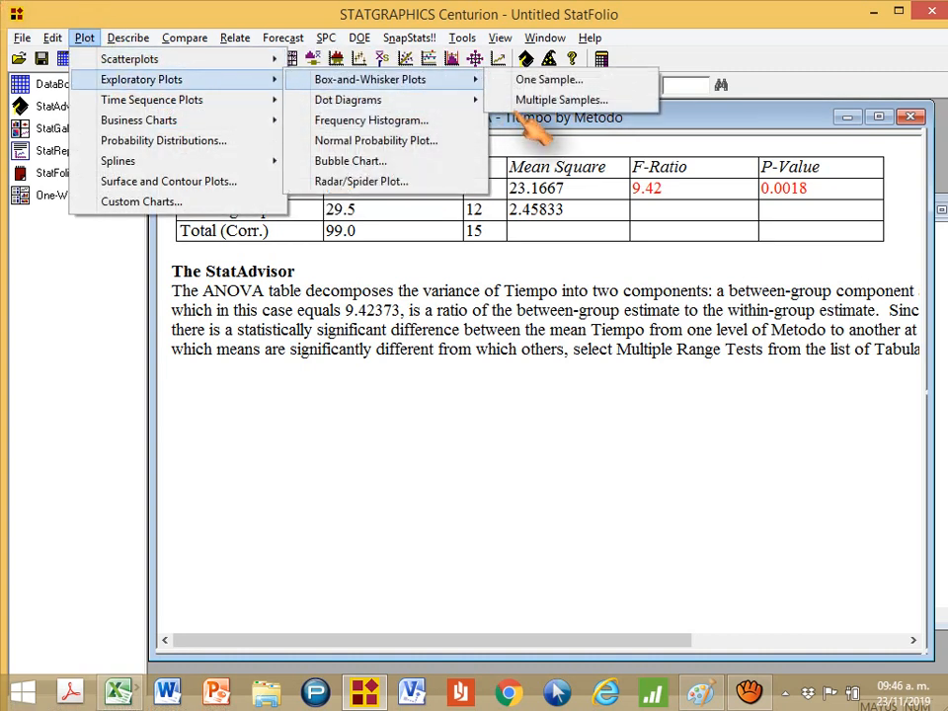
pyautogui.click(622, 112)
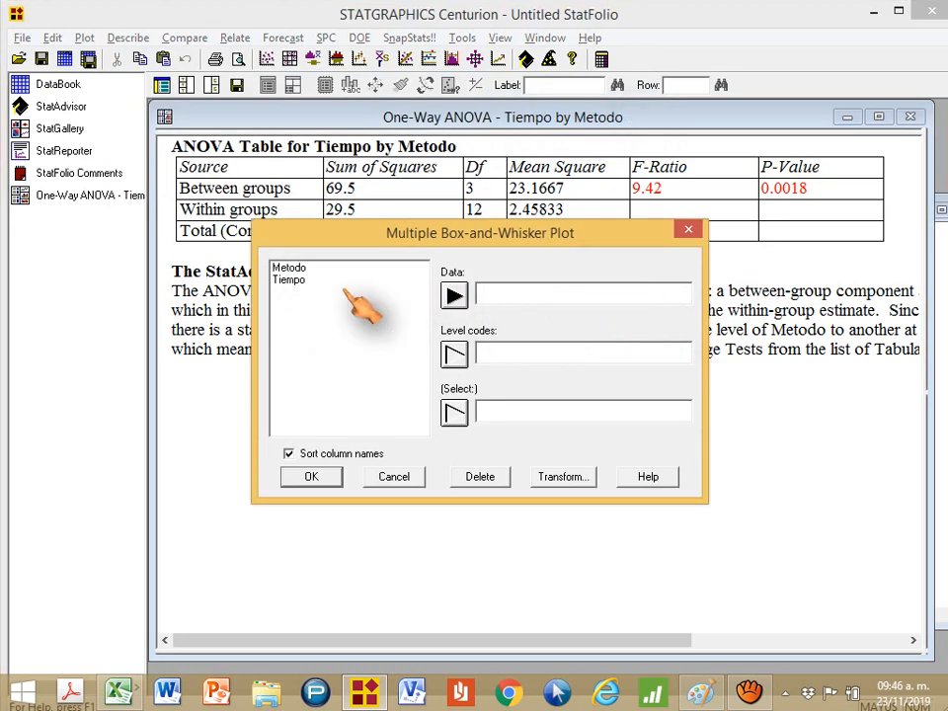
pyautogui.click(302, 282)
pyautogui.click(455, 295)
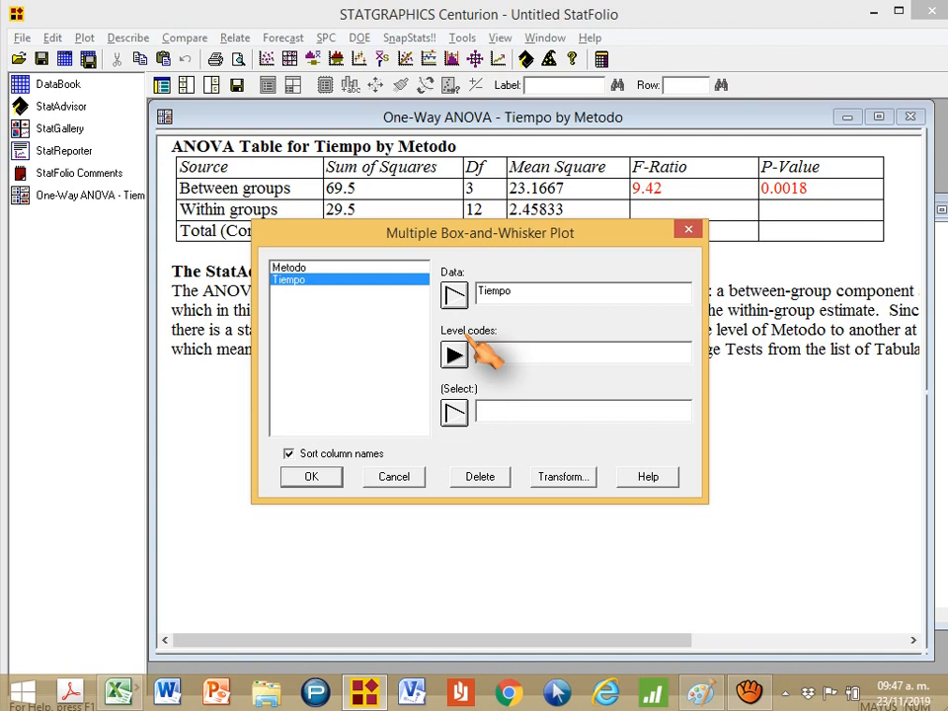
pyautogui.doubleClick(305, 268)
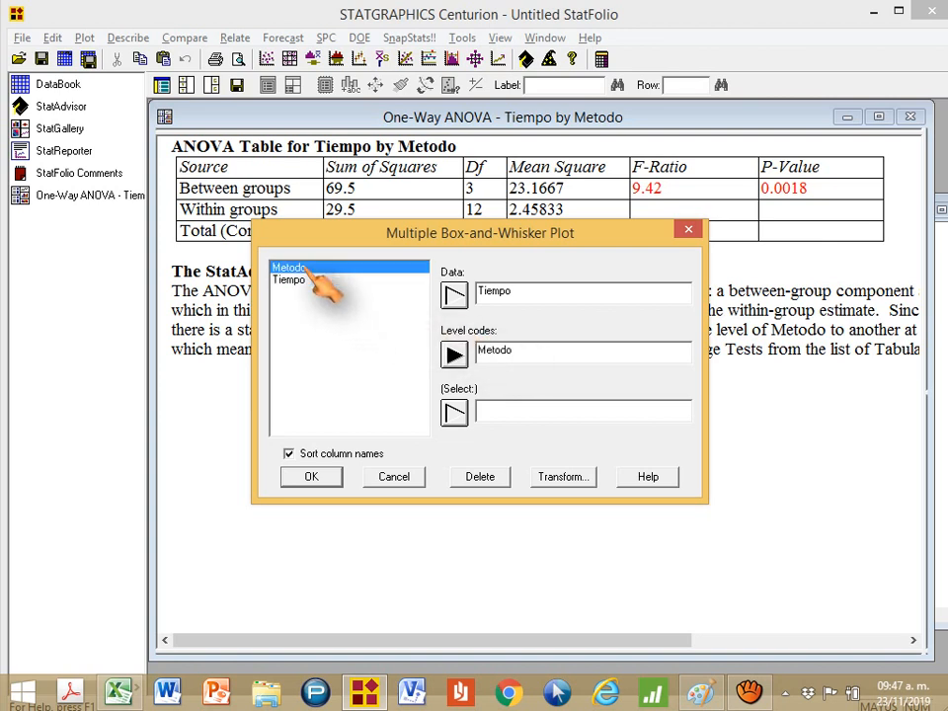
pyautogui.click(312, 477)
pyautogui.doubleClick(654, 195)
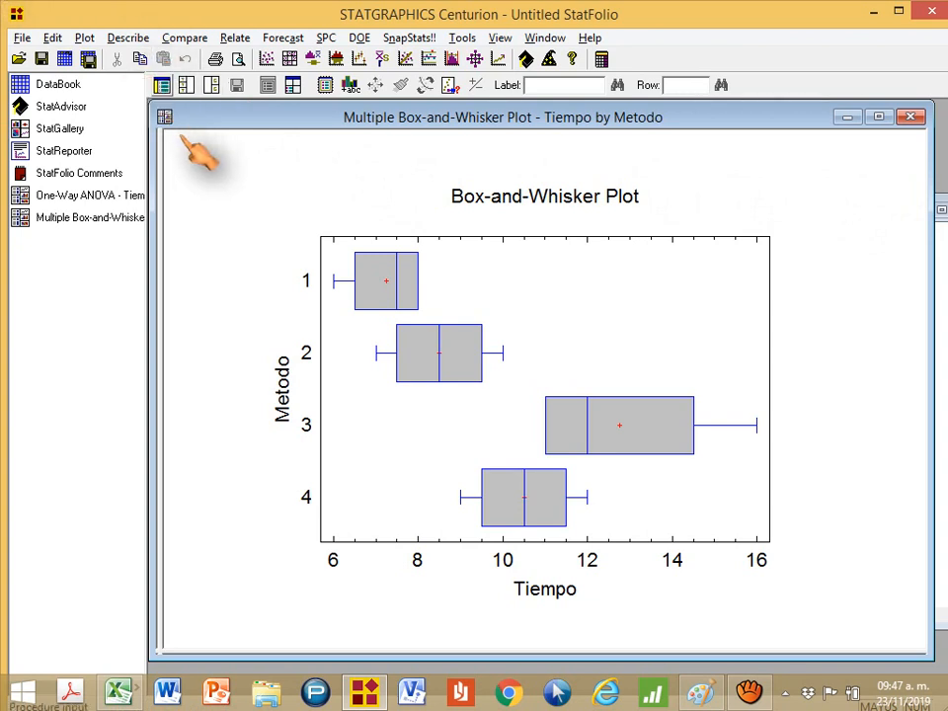
# - Switch to Paint, paste the captured STATGRAPHICS screen, and cut out the area containing the Box-and-Whisker Plot
pyautogui.click(701, 691)
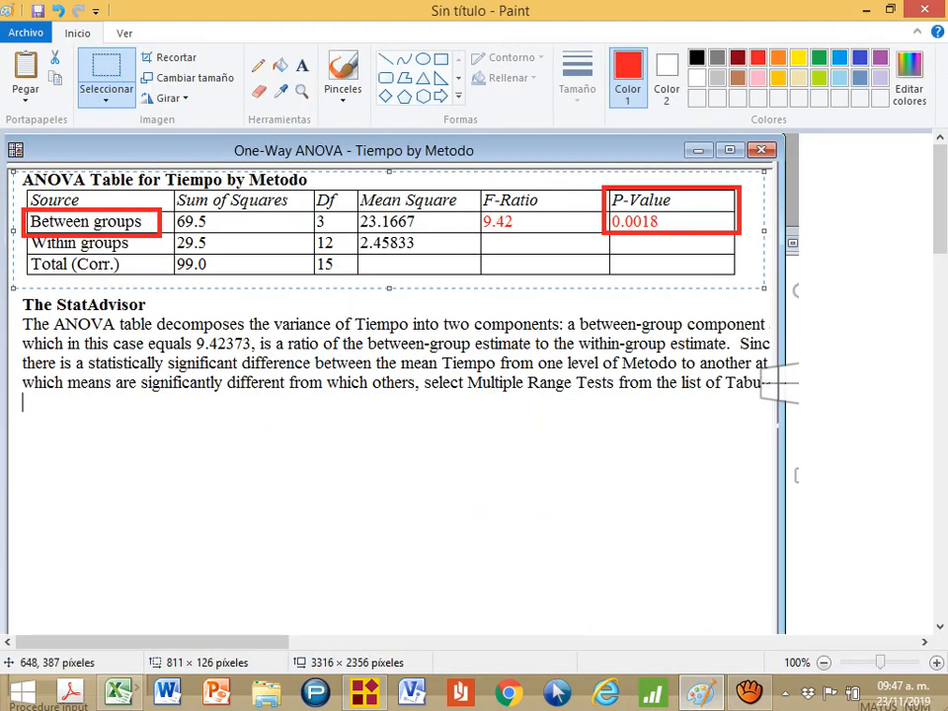
pyautogui.hotkey('ctrl', 'v')
pyautogui.moveTo(556, 478); pyautogui.dragTo(348, 276)
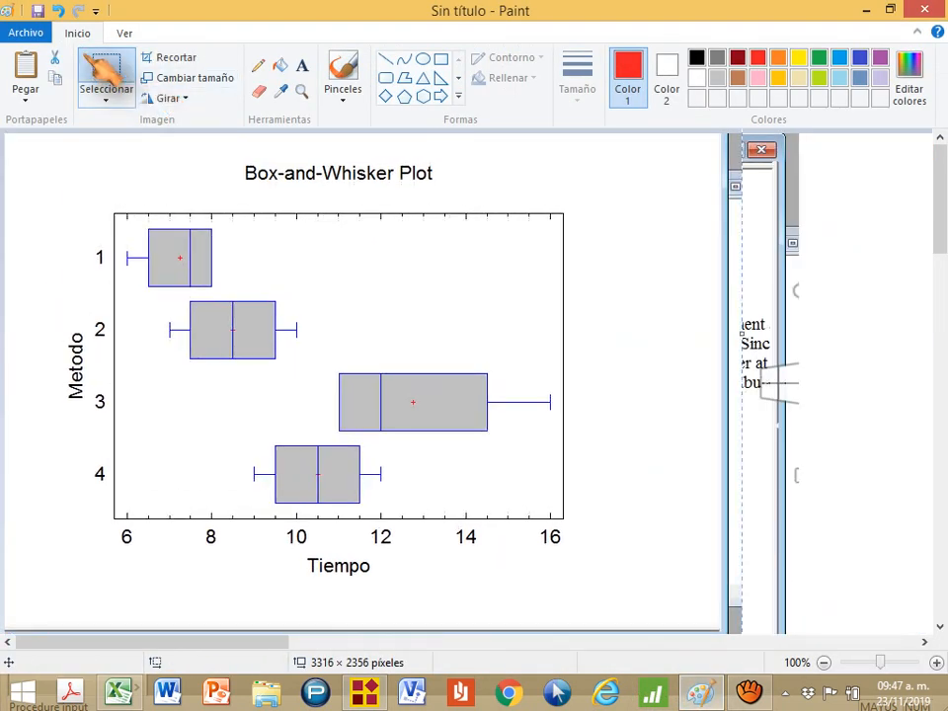
pyautogui.moveTo(52, 174); pyautogui.dragTo(416, 435)
pyautogui.click(662, 317)
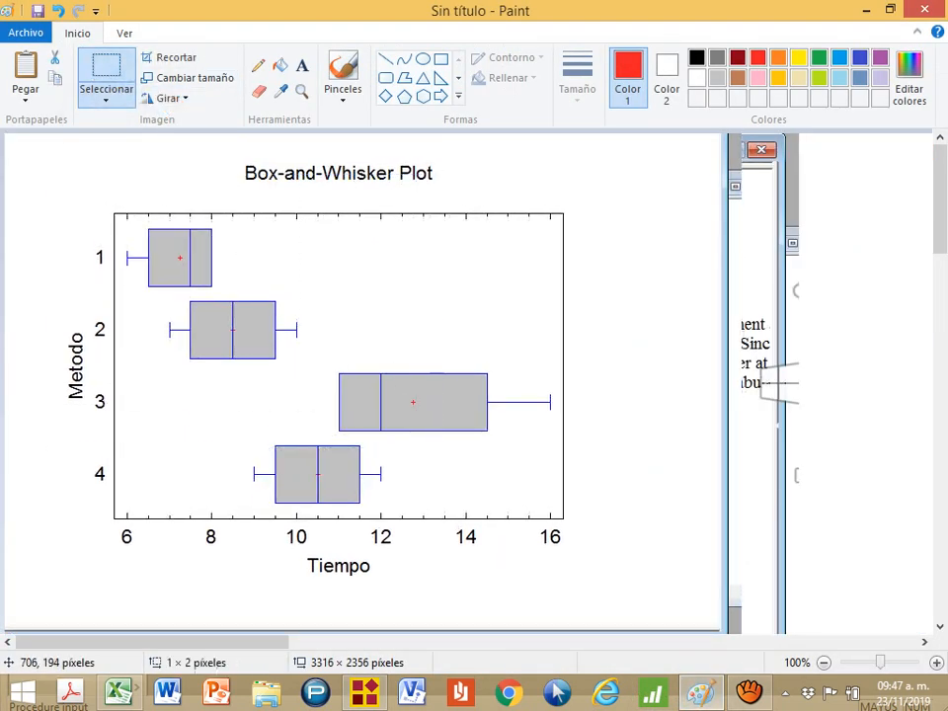
pyautogui.moveTo(60, 161); pyautogui.dragTo(649, 570)
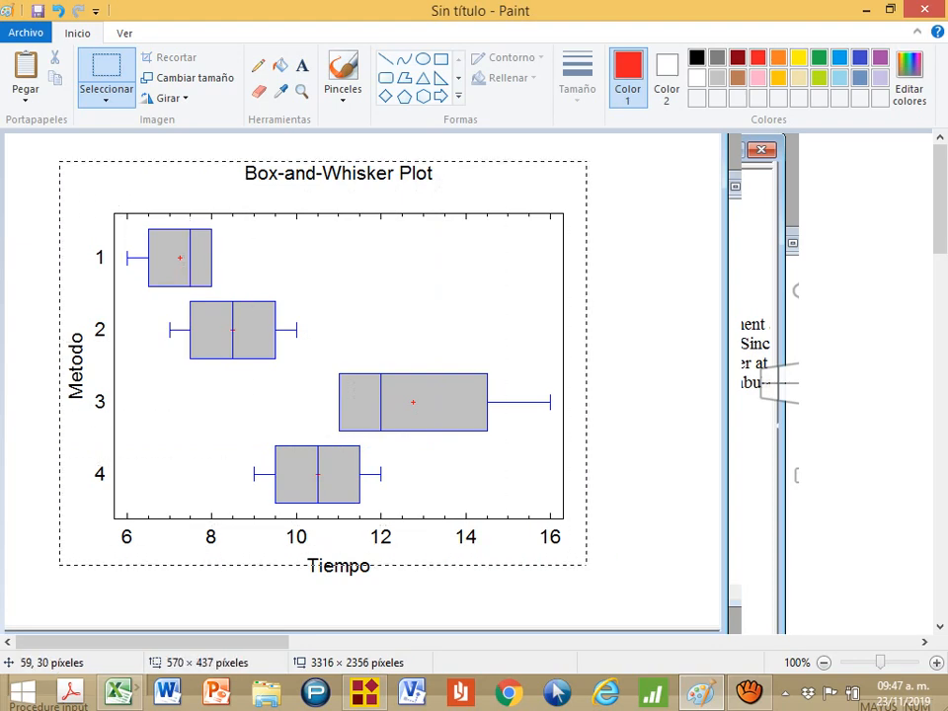
pyautogui.hotkey('ctrl', 'x')
# - Switch to the Excel workbook and move the red vertical line off the yellow plot area onto column B
pyautogui.hotkey('alt', 'Tab')
pyautogui.hotkey('alt', 'Tab')
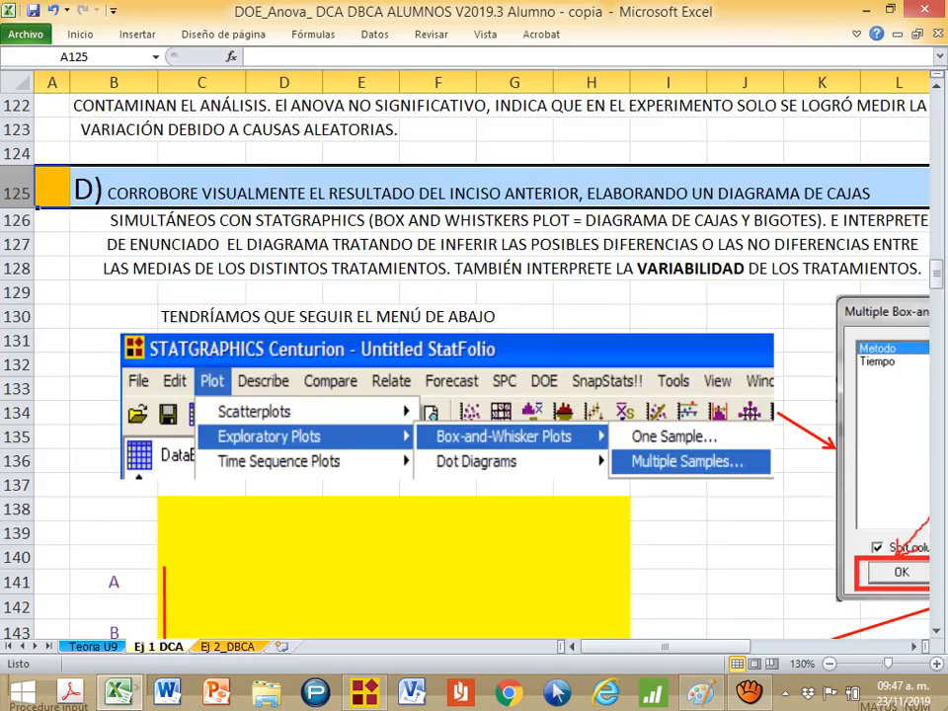
pyautogui.scroll(-2, 474, 375)
pyautogui.moveTo(164, 494); pyautogui.dragTo(108, 490)
# - Paste the cut Box-and-Whisker Plot image at cell C139 in the yellow area
pyautogui.click(193, 368)
pyautogui.rightClick(189, 365)
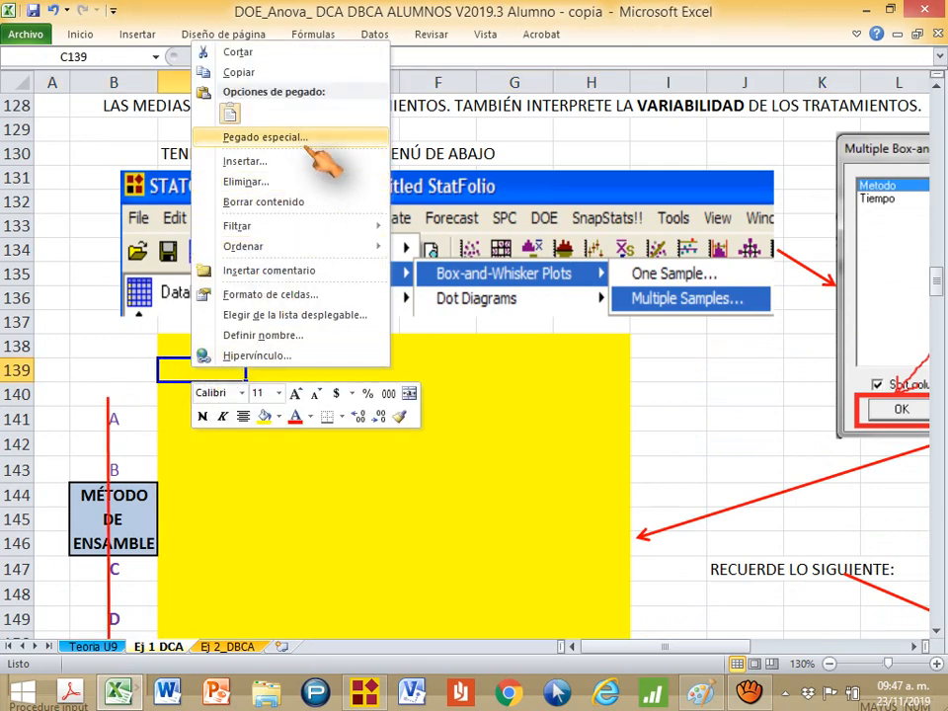
pyautogui.click(314, 135)
pyautogui.click(296, 103)
pyautogui.click(438, 380)
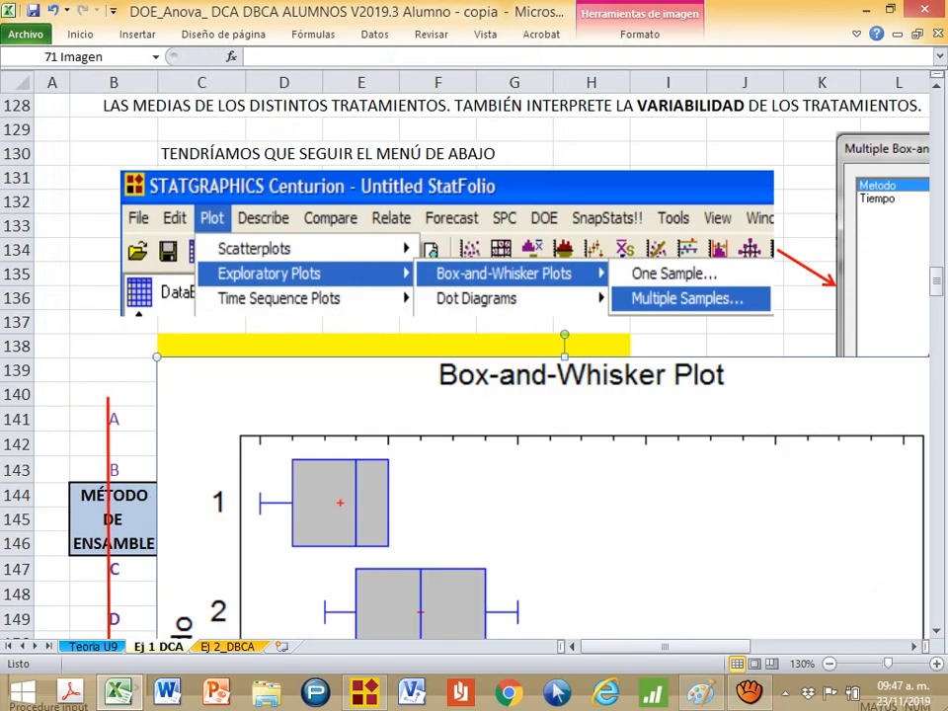
# - Resize and position the pasted plot so it covers the yellow area from row 138 to about row 153
pyautogui.moveTo(157, 357); pyautogui.dragTo(394, 539)
pyautogui.moveTo(445, 581); pyautogui.dragTo(196, 372)
pyautogui.moveTo(146, 330); pyautogui.dragTo(328, 475)
pyautogui.moveTo(373, 513); pyautogui.dragTo(203, 380)
pyautogui.scroll(-1, 204, 380)
pyautogui.moveTo(556, 575); pyautogui.dragTo(637, 637)
pyautogui.moveTo(553, 533)
pyautogui.mouseDown()
pyautogui.moveTo(568, 539)
pyautogui.moveTo(549, 536)
pyautogui.mouseUp()
pyautogui.scroll(-1, 568, 539)
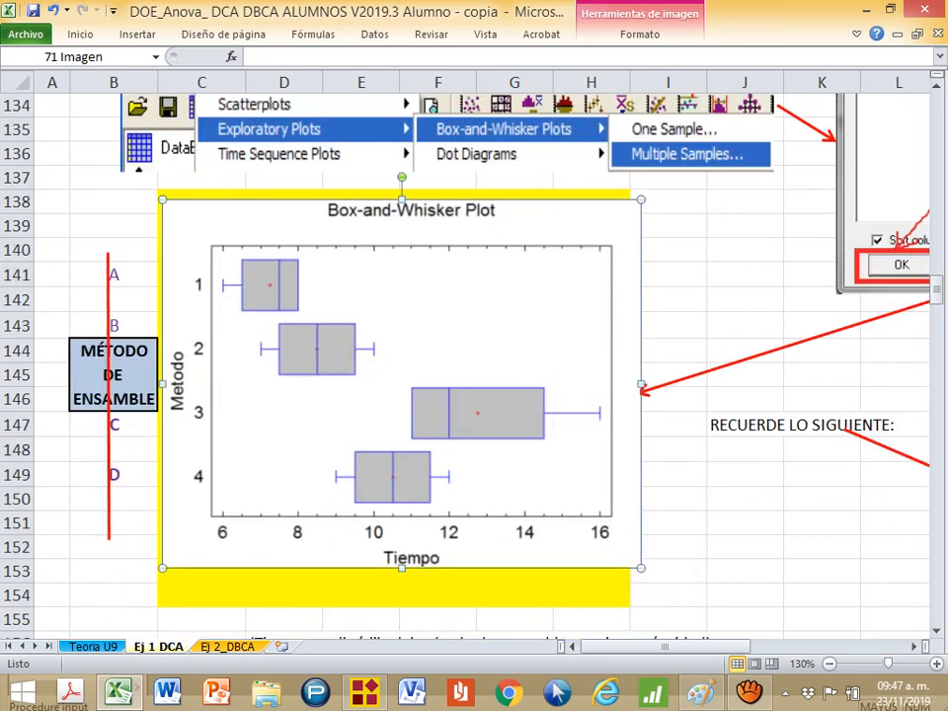
# - Compare plot boxes 1 and 2 with method labels A and B, and shift the plot slightly down
pyautogui.click(109, 452)
pyautogui.click(270, 286)
pyautogui.click(128, 275)
pyautogui.click(317, 349)
pyautogui.click(128, 327)
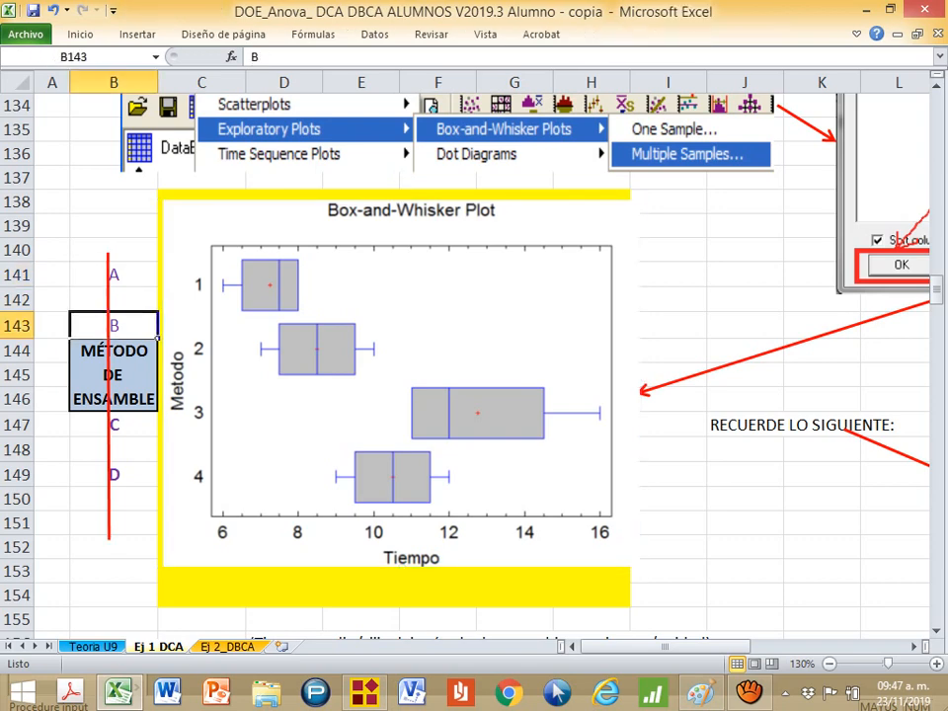
pyautogui.moveTo(395, 395); pyautogui.dragTo(392, 400)
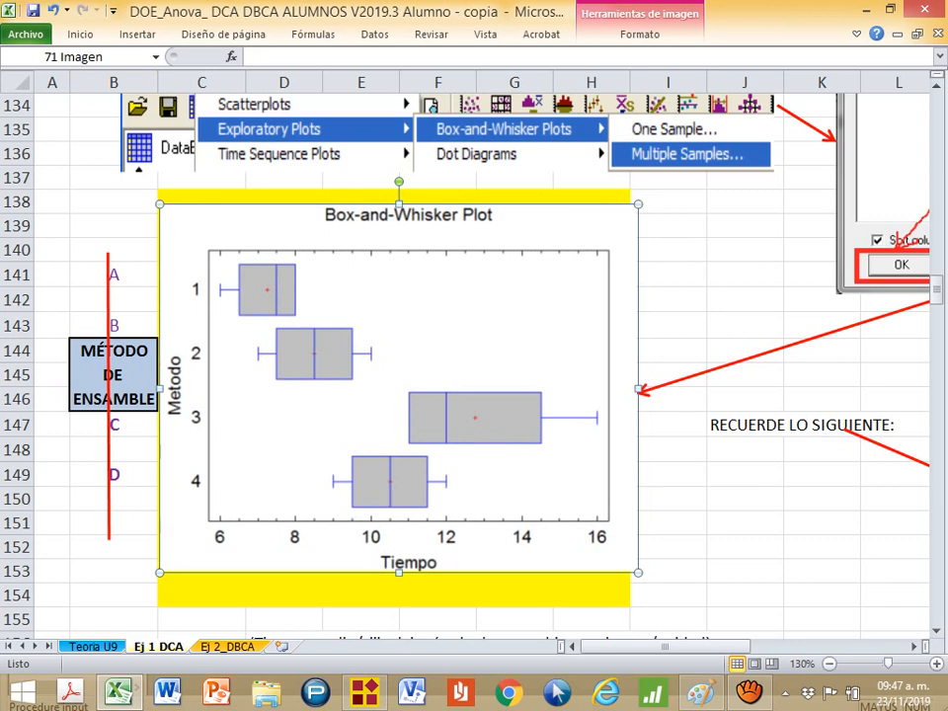
# - Place a duplicate of the red vertical line over the plot's box 1, and delete the original line in column B
pyautogui.moveTo(109, 396); pyautogui.dragTo(249, 390)
pyautogui.hotkey('ctrl', 'z')
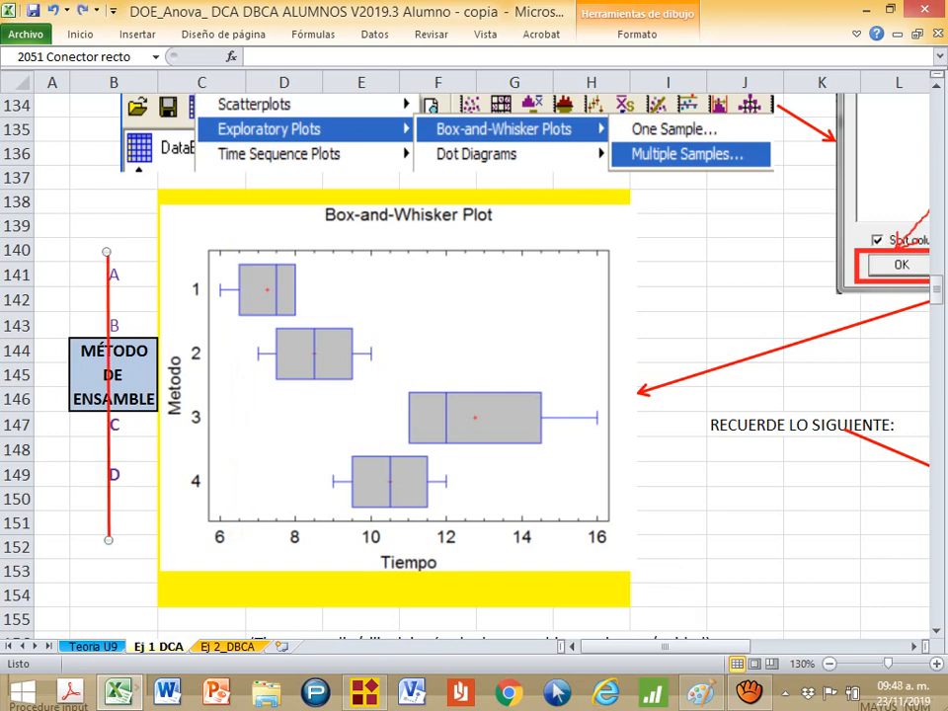
pyautogui.hotkey('ctrl', 'd')
pyautogui.moveTo(127, 415); pyautogui.dragTo(249, 402)
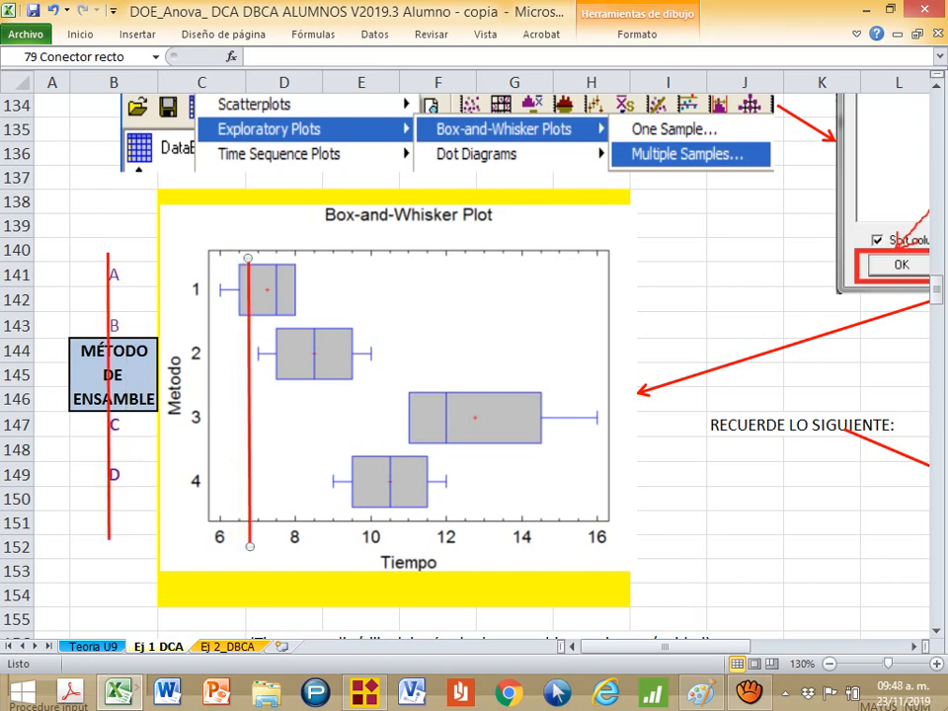
pyautogui.click(109, 395)
pyautogui.press('Delete')
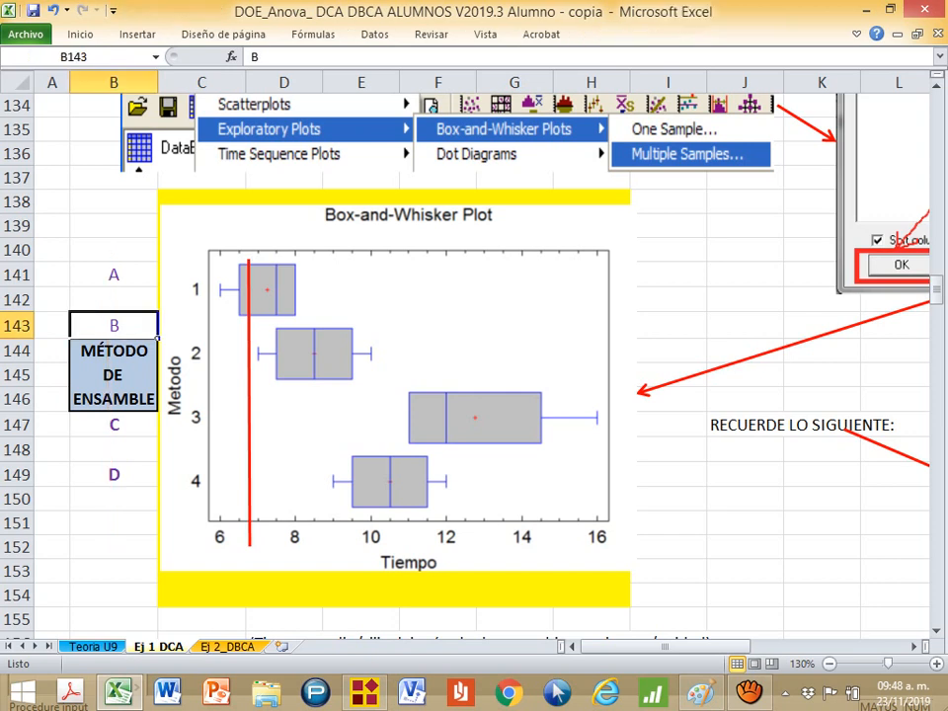
# - Slide the red line across the boxes to compare their overlap, ending between methods 2 and 3 at about Tiempo 10.7
pyautogui.click(249, 397)
pyautogui.moveTo(249, 397)
pyautogui.mouseDown()
pyautogui.moveTo(278, 388)
pyautogui.moveTo(282, 375)
pyautogui.mouseUp()
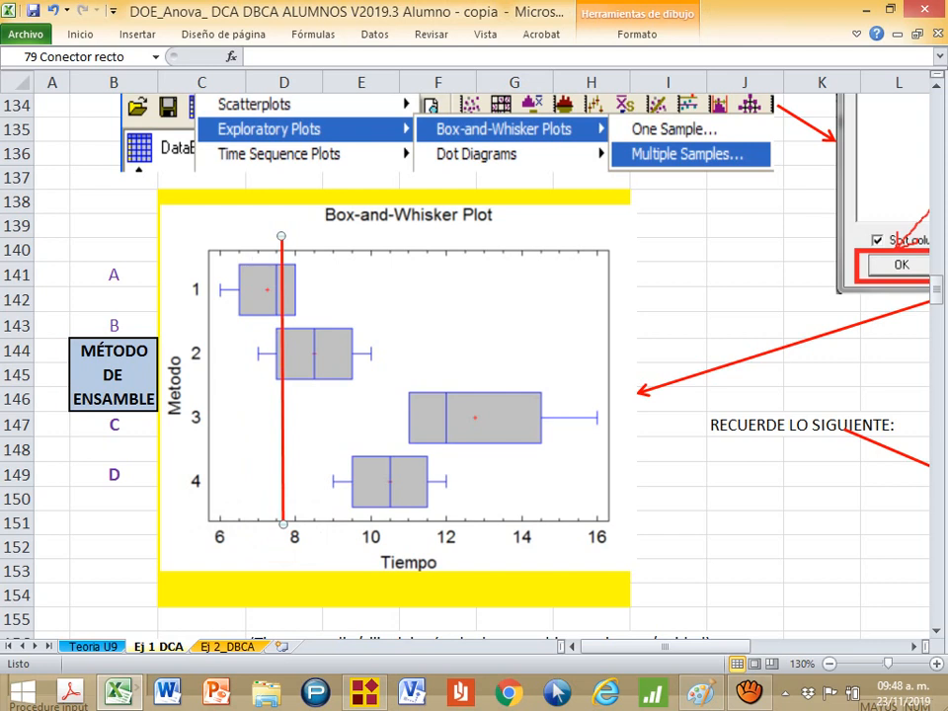
pyautogui.moveTo(282, 374); pyautogui.dragTo(392, 374)
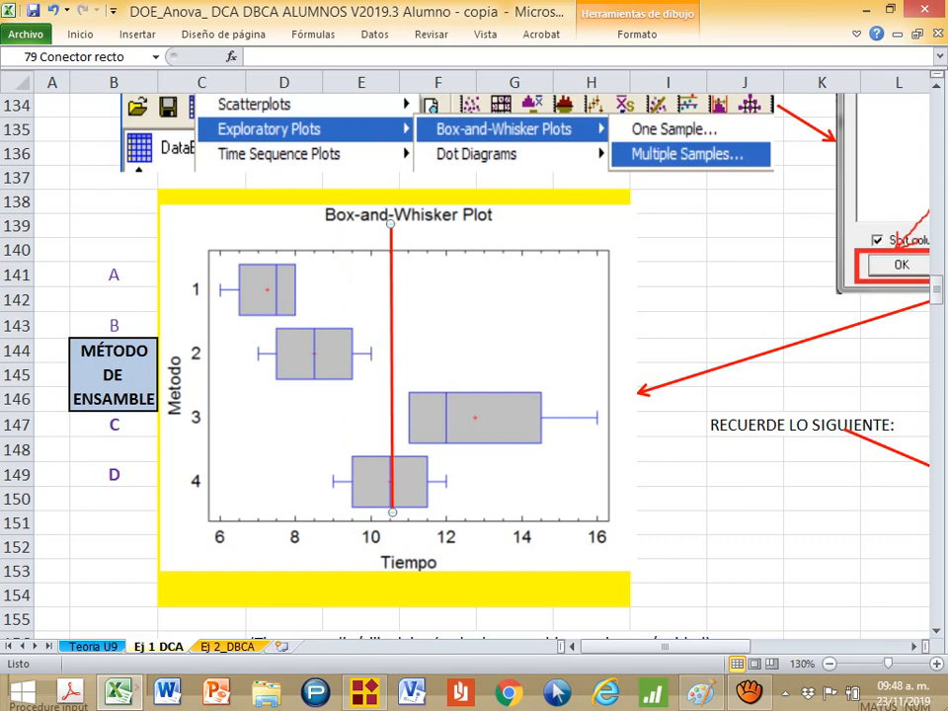
pyautogui.moveTo(392, 374); pyautogui.dragTo(371, 374)
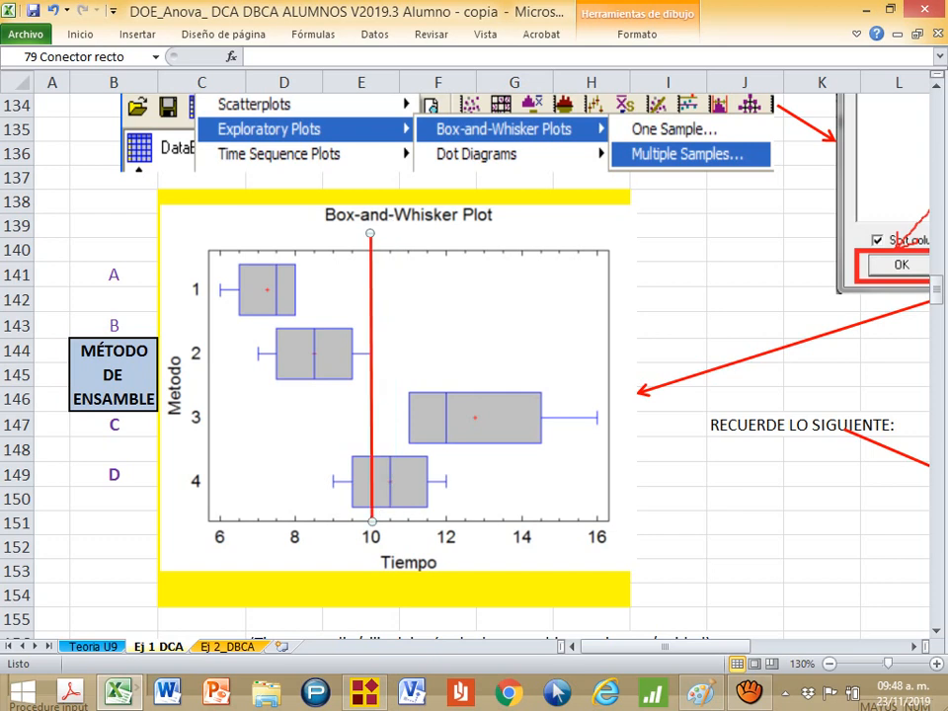
pyautogui.moveTo(372, 374); pyautogui.dragTo(397, 354)
# - Highlight rows 158 to 160 and read the interpretation of the differences between means against the plot
pyautogui.scroll(-2, 397, 353)
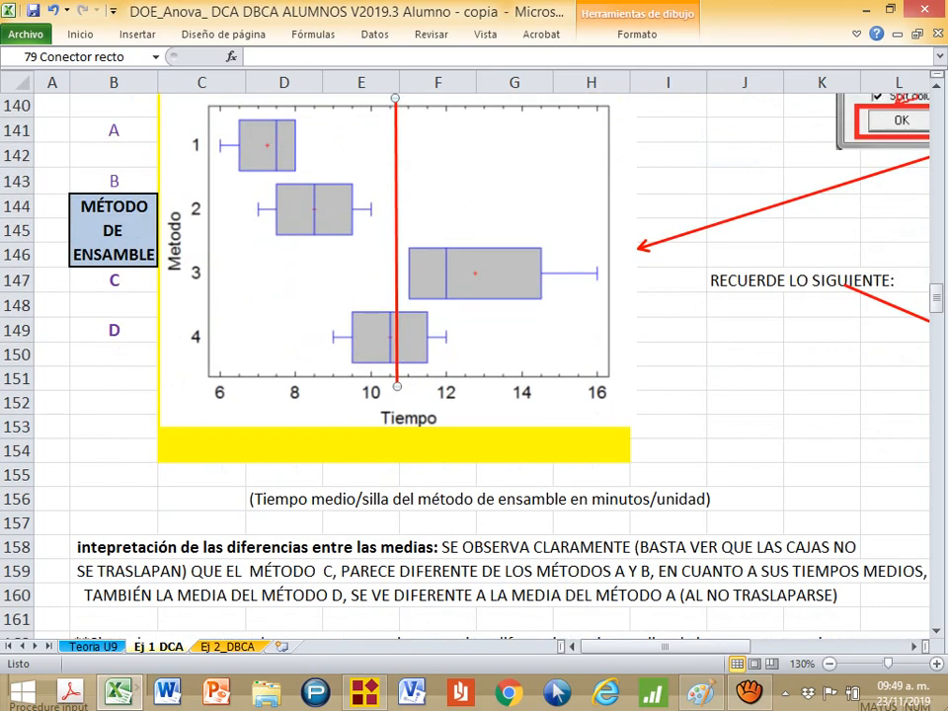
pyautogui.scroll(-1, 397, 353)
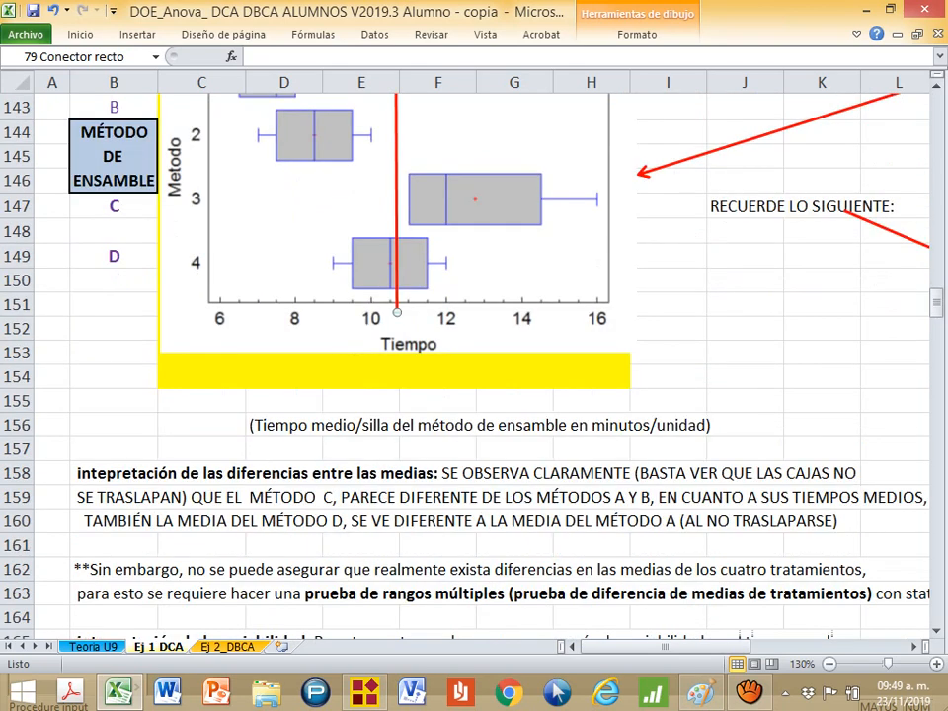
pyautogui.moveTo(18, 473); pyautogui.dragTo(18, 521)
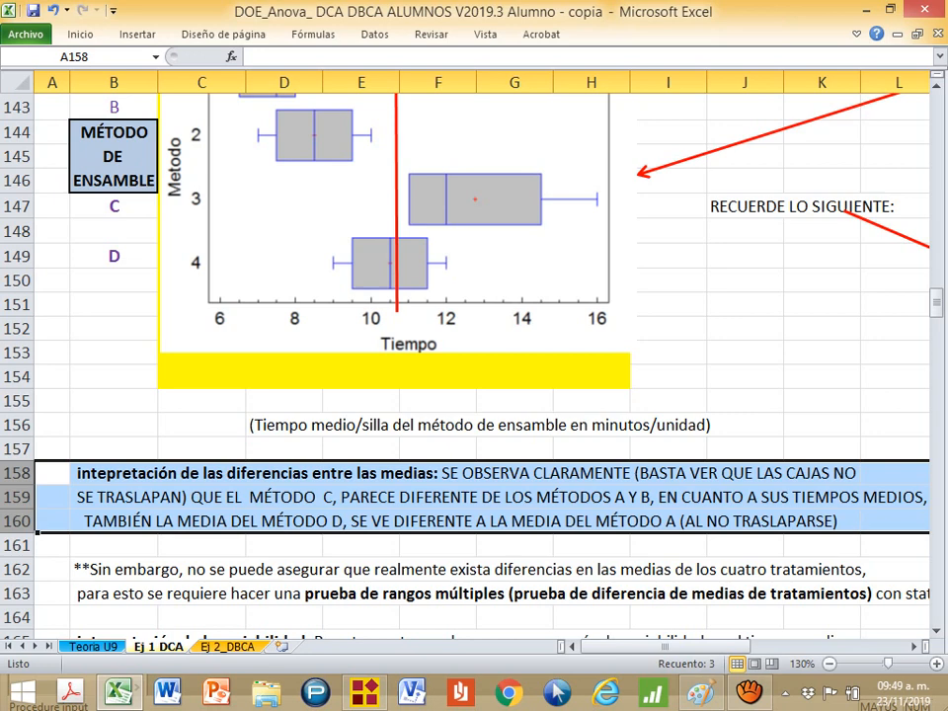
pyautogui.scroll(1, 475, 346)
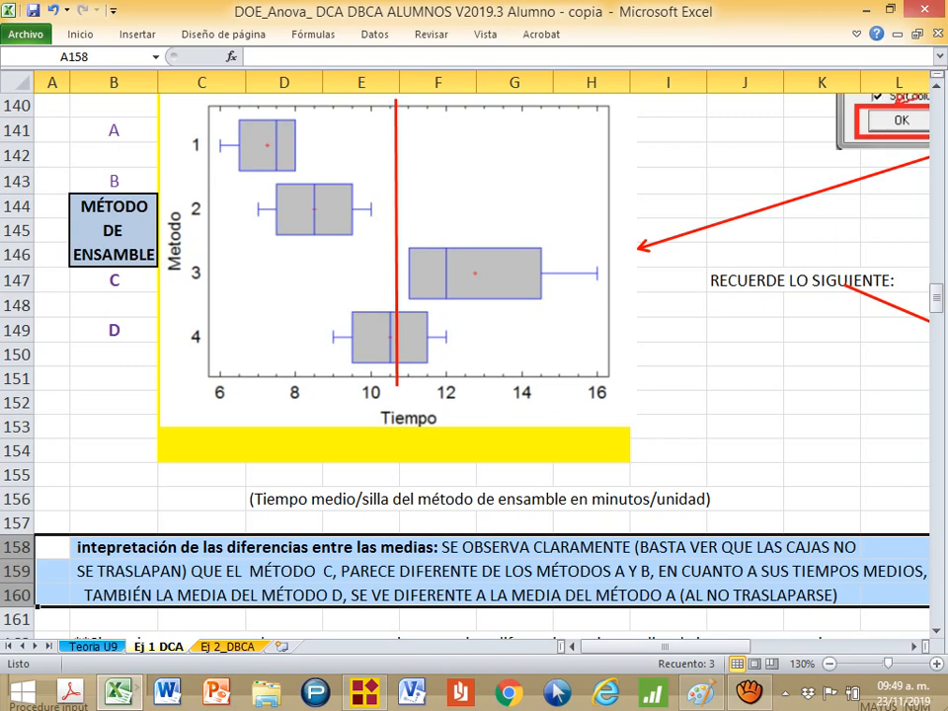
pyautogui.scroll(-1, 474, 346)
pyautogui.scroll(-1, 474, 346)
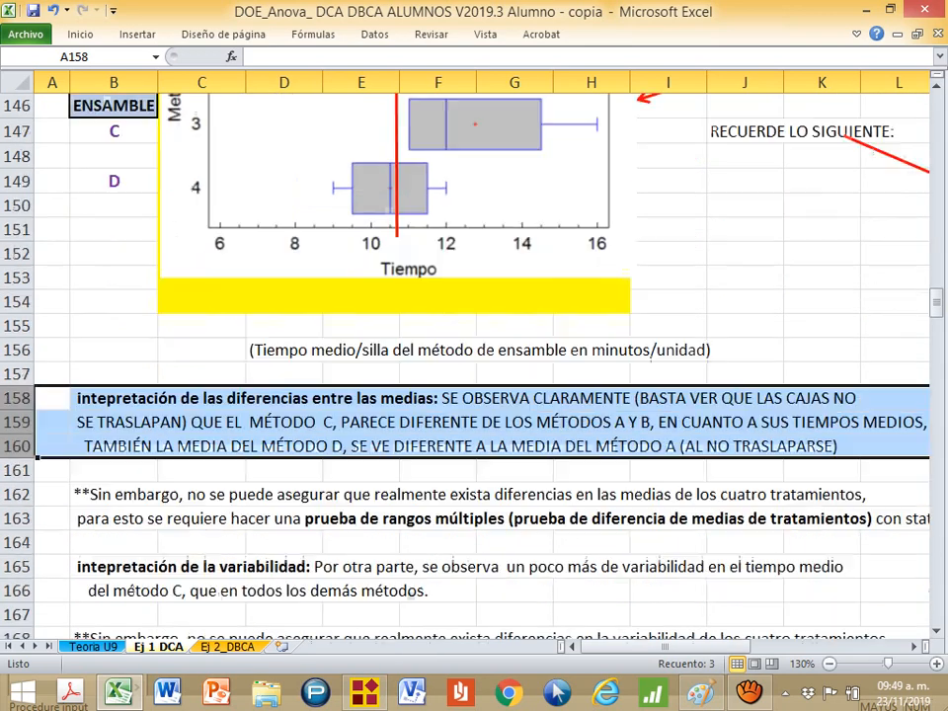
# - Check the plot against the notes on mean differences and variability in rows 158 to 169
pyautogui.scroll(3, 475, 346)
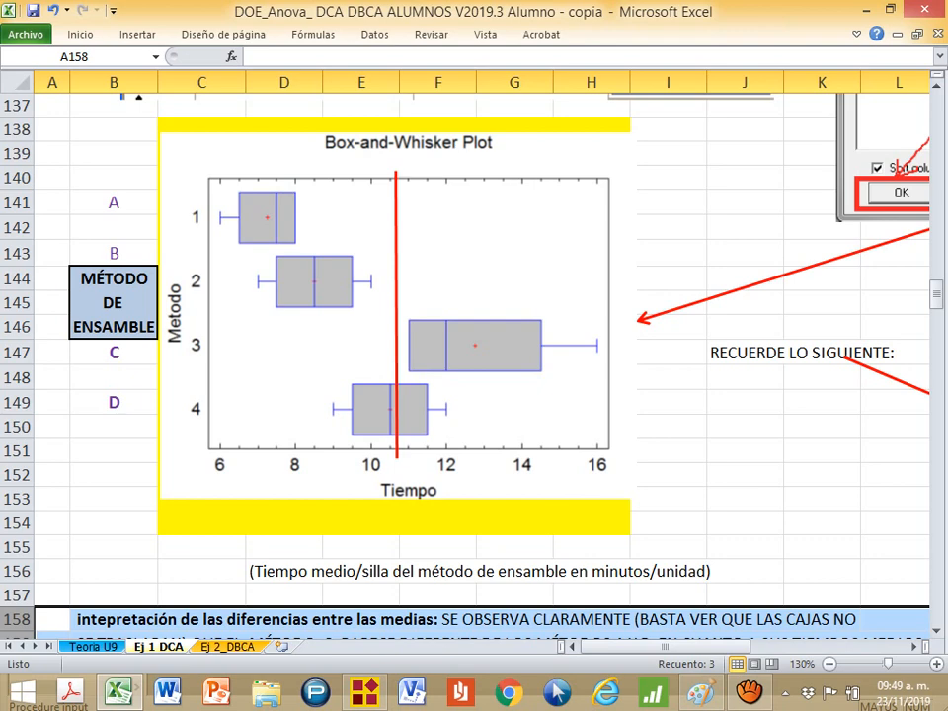
pyautogui.scroll(-6, 474, 365)
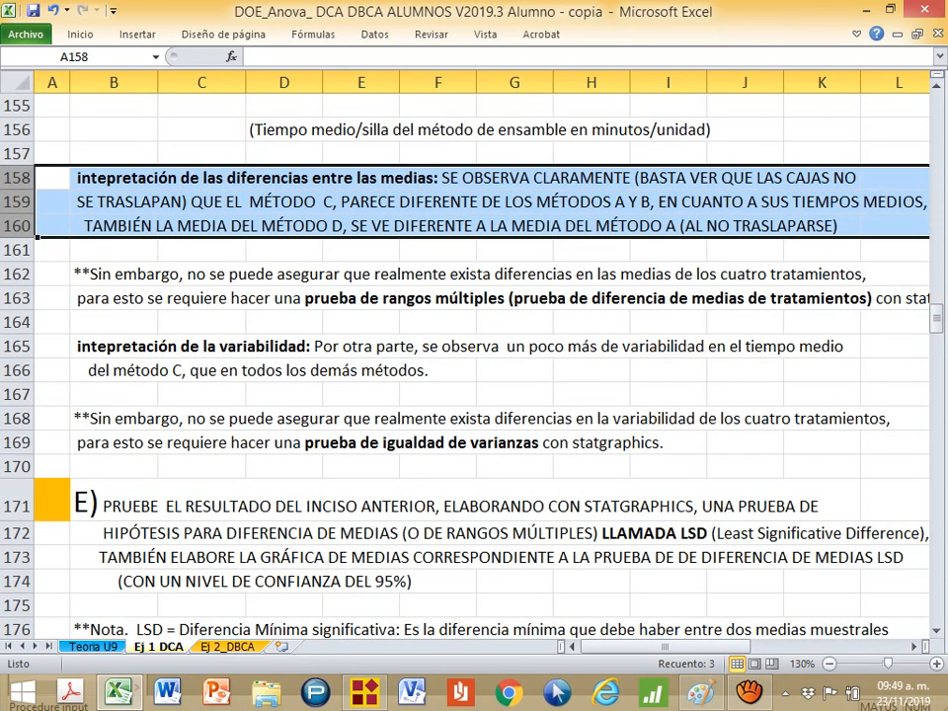
pyautogui.scroll(6, 475, 365)
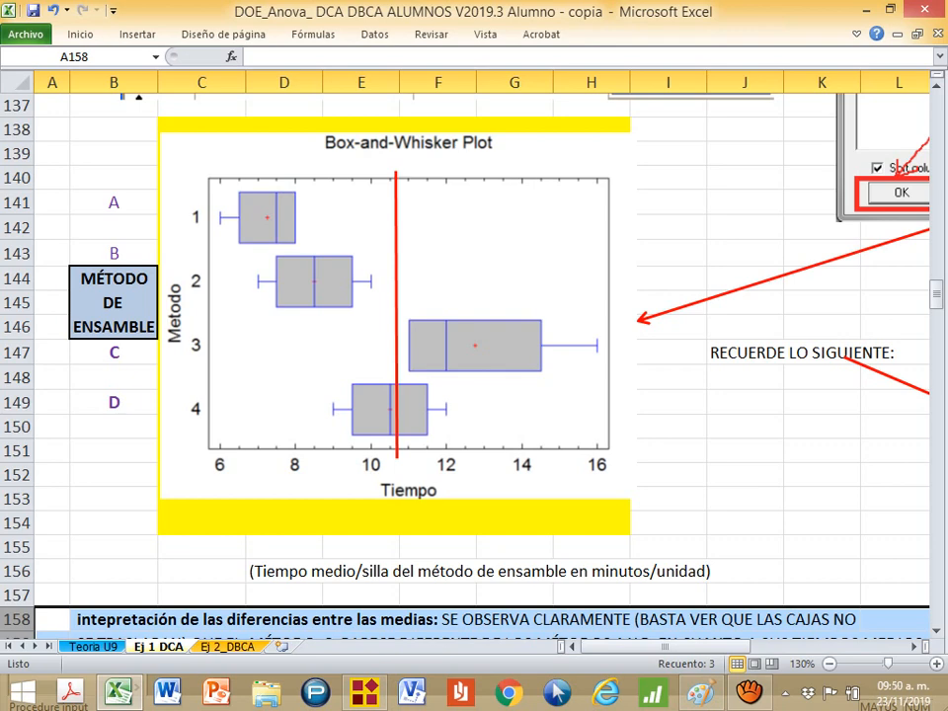
pyautogui.scroll(-1, 474, 375)
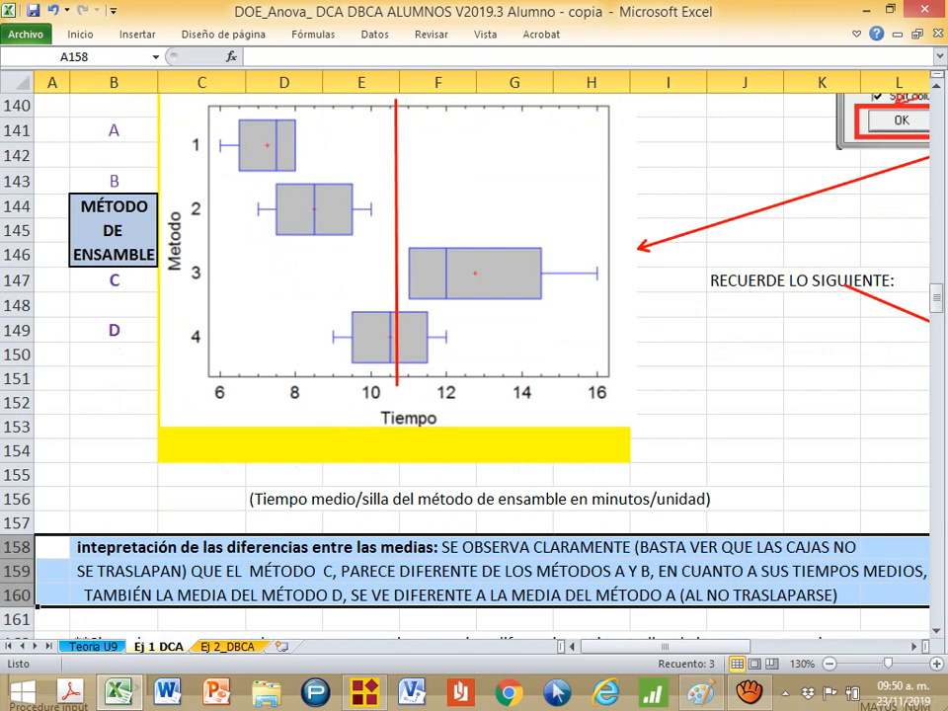
pyautogui.scroll(-2, 474, 346)
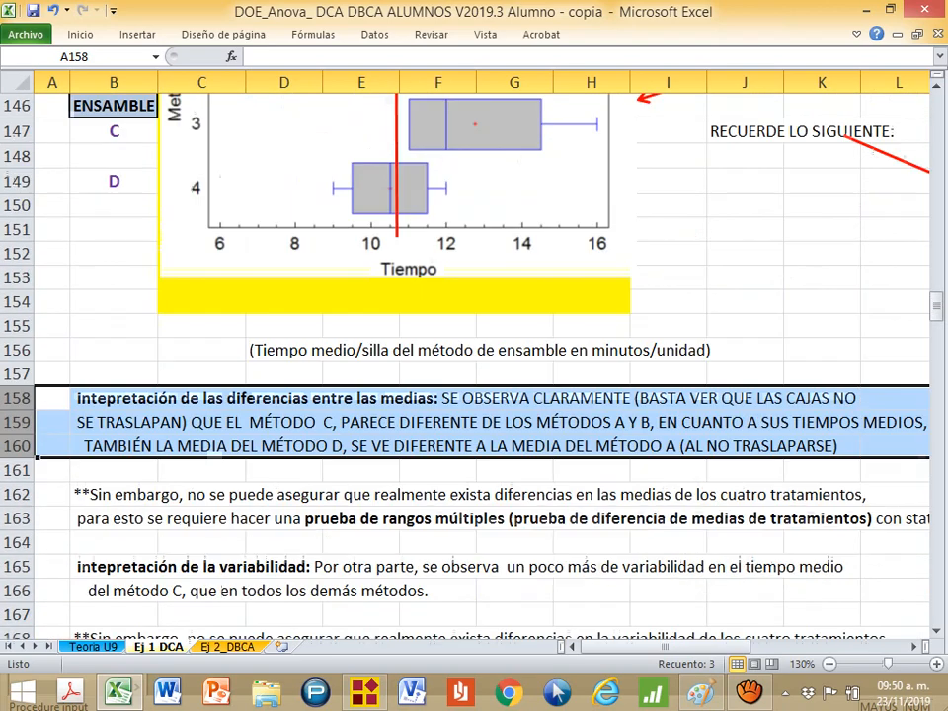
pyautogui.scroll(4, 474, 346)
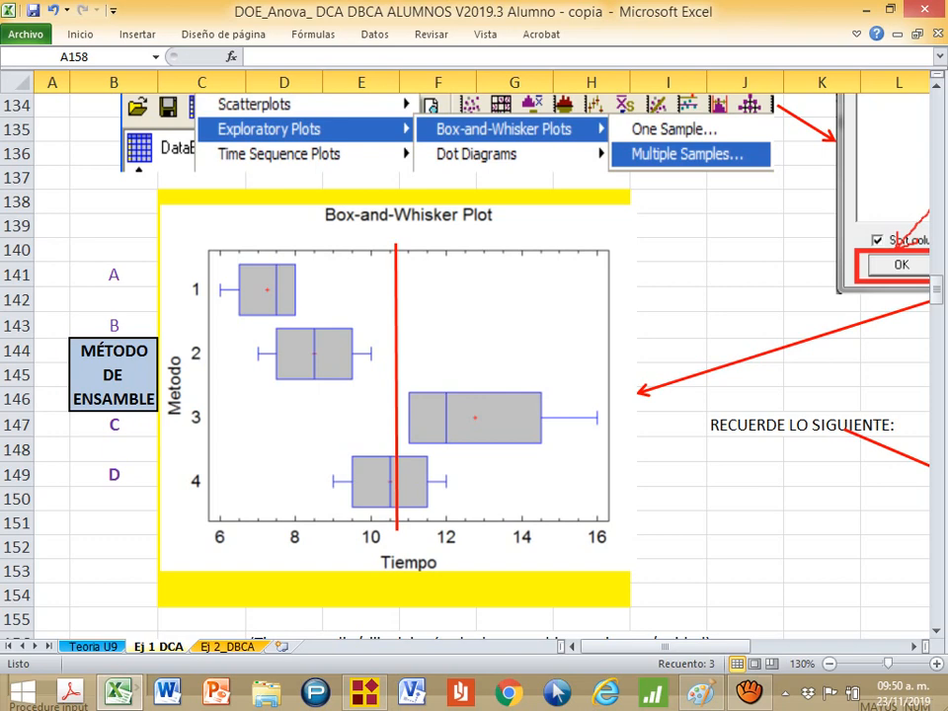
pyautogui.scroll(-4, 474, 346)
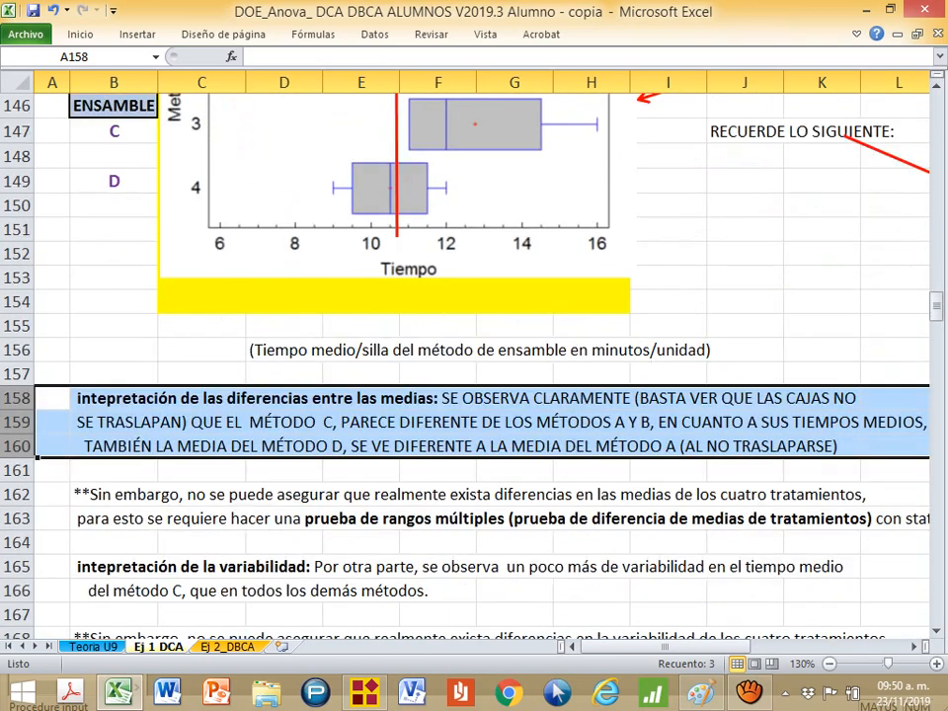
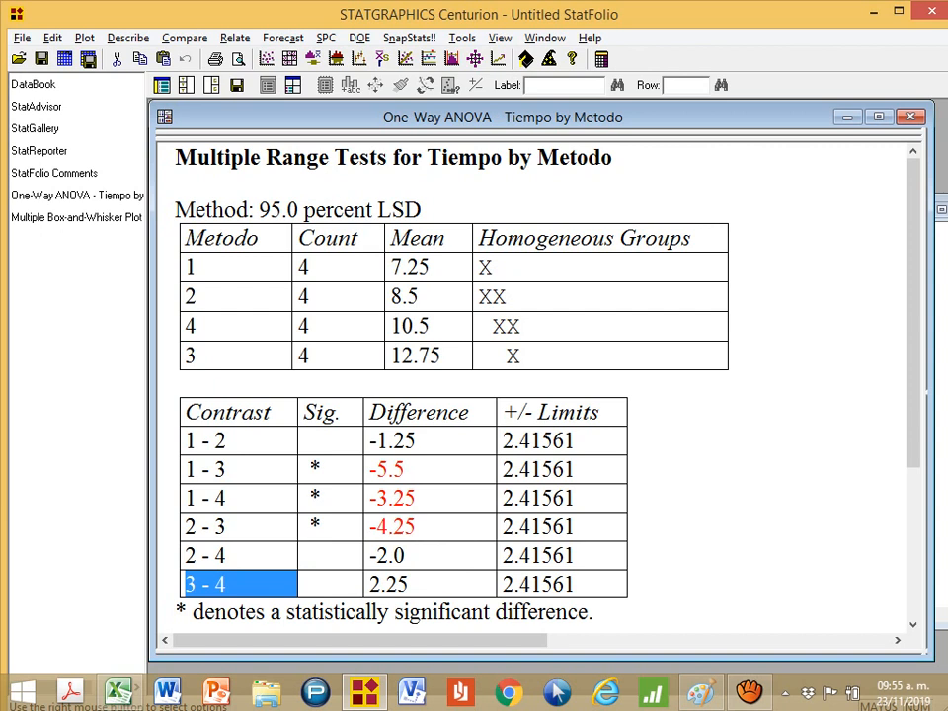
# - Switch to the Excel workbook and fill the first blank of Interpretación 1 in K201 with "1 Y2"
pyautogui.hotkey('alt', 'Tab')
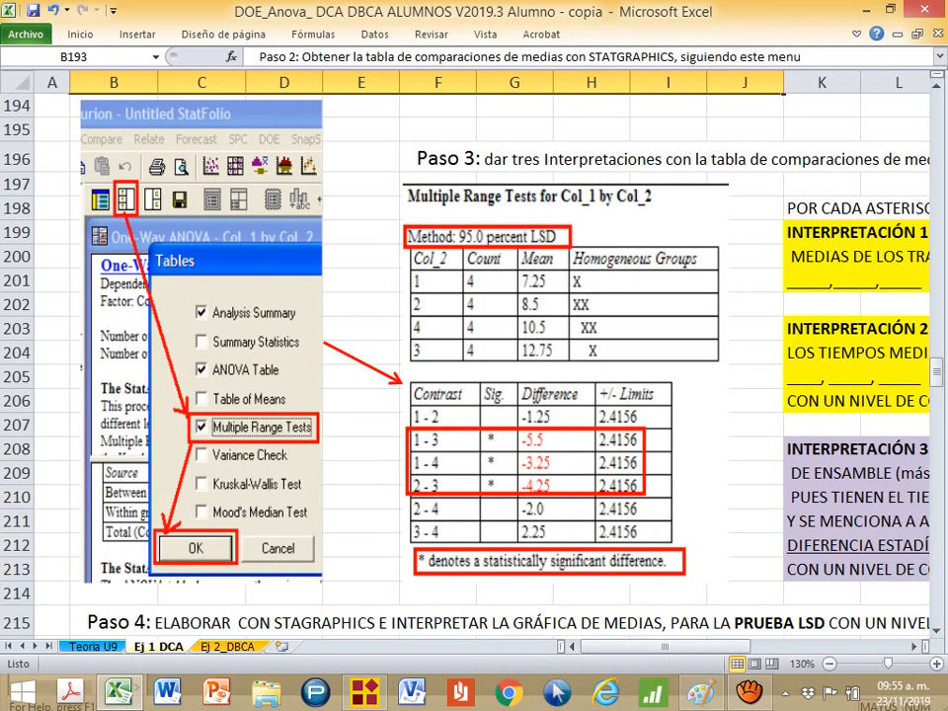
pyautogui.click(428, 484)
pyautogui.moveTo(632, 647); pyautogui.dragTo(702, 634)
pyautogui.click(572, 647)
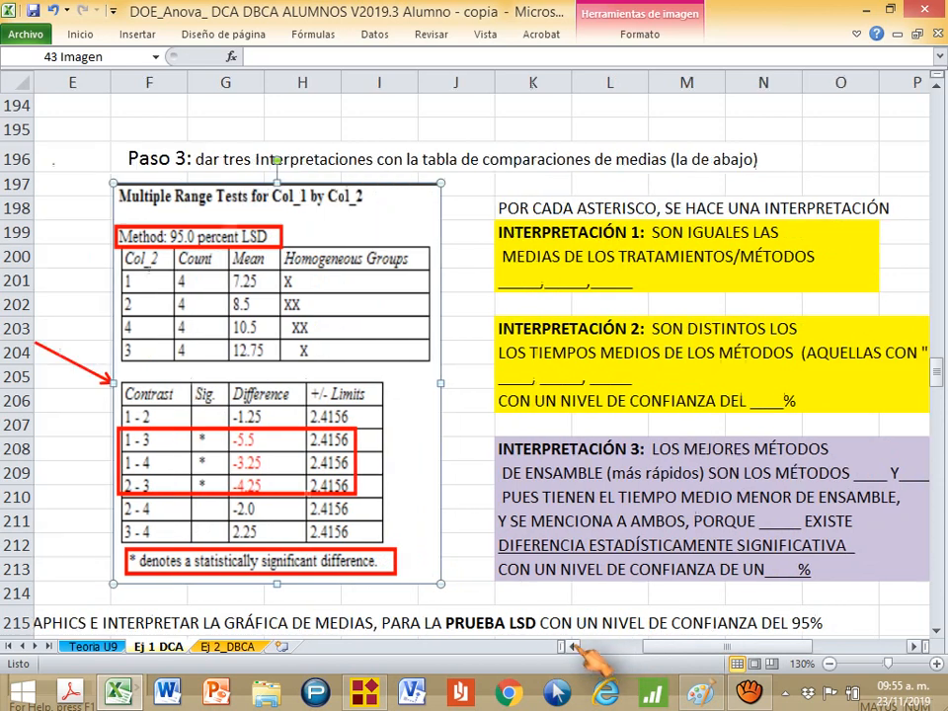
pyautogui.doubleClick(524, 282)
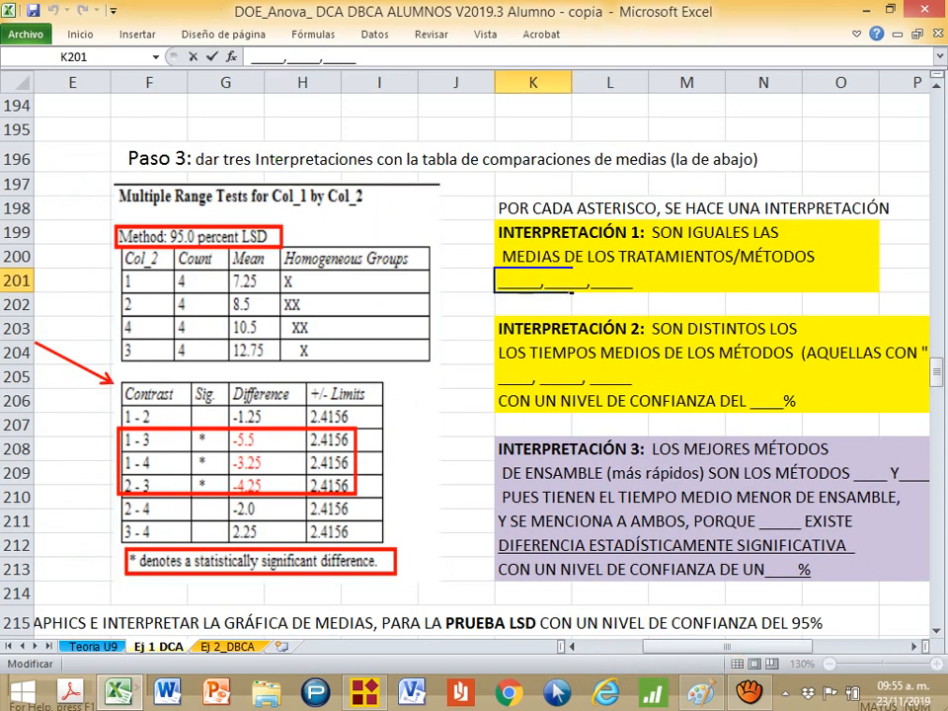
pyautogui.moveTo(497, 281); pyautogui.dragTo(541, 282)
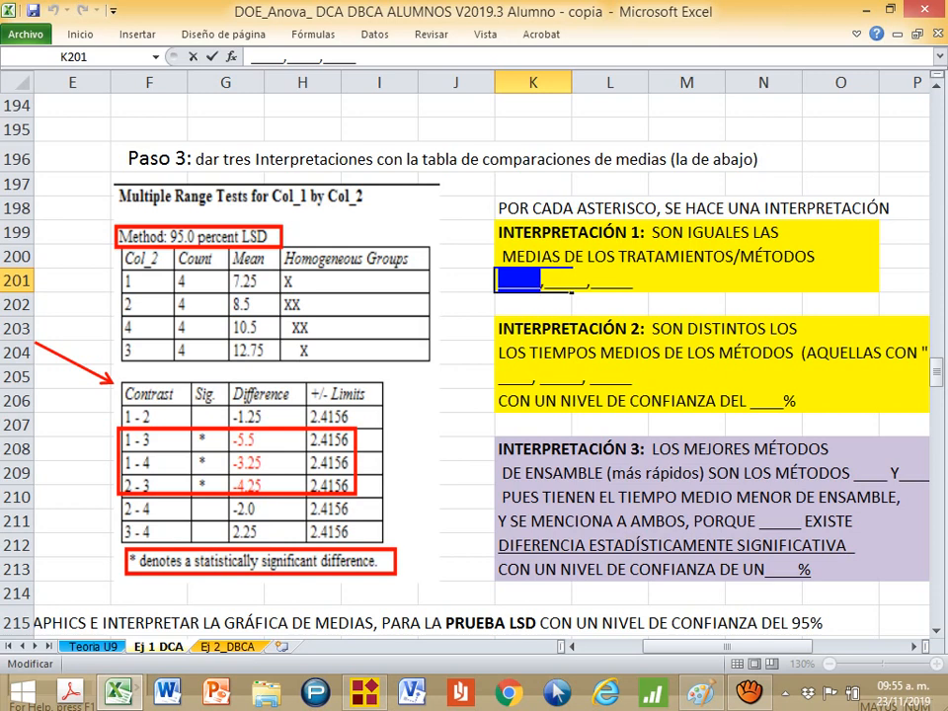
pyautogui.write('1 Y')
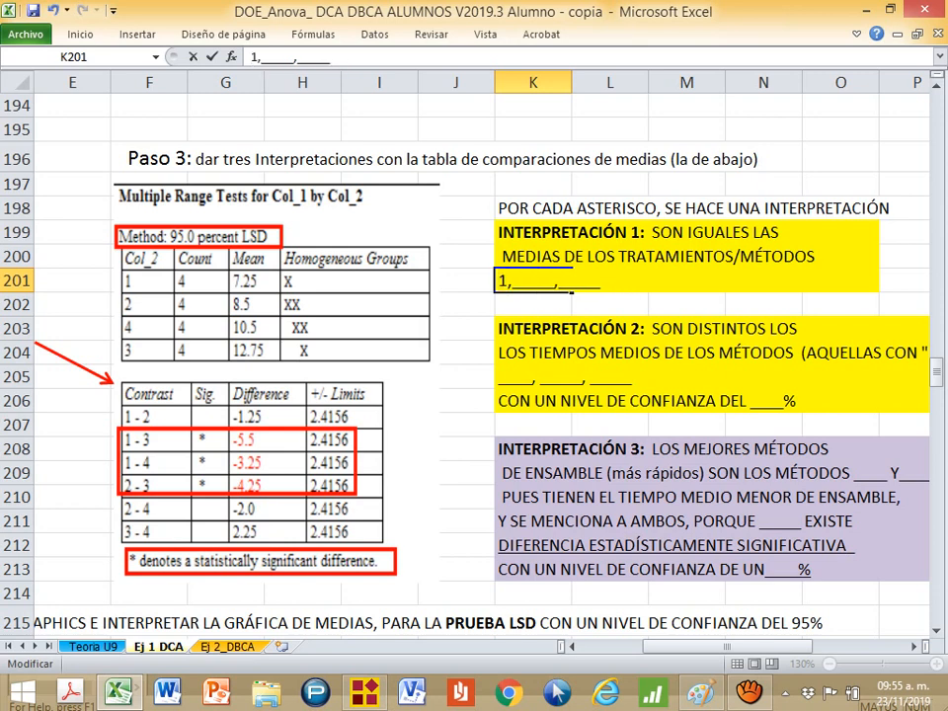
pyautogui.write('2')
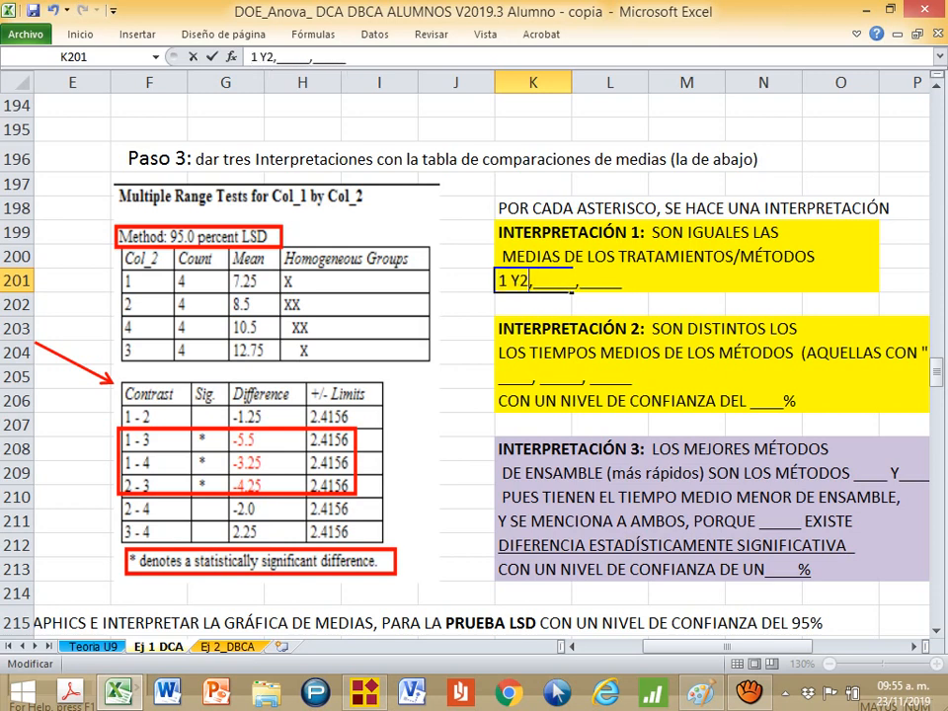
# - Replace the second blank of Interpretación 1 in K201 with the method pair "2 Y4"
pyautogui.hotkey('shift', 'Right')
pyautogui.hotkey('shift', 'Right')
pyautogui.hotkey('shift', 'Right')
pyautogui.hotkey('shift', 'Right')
pyautogui.hotkey('shift', 'Right')
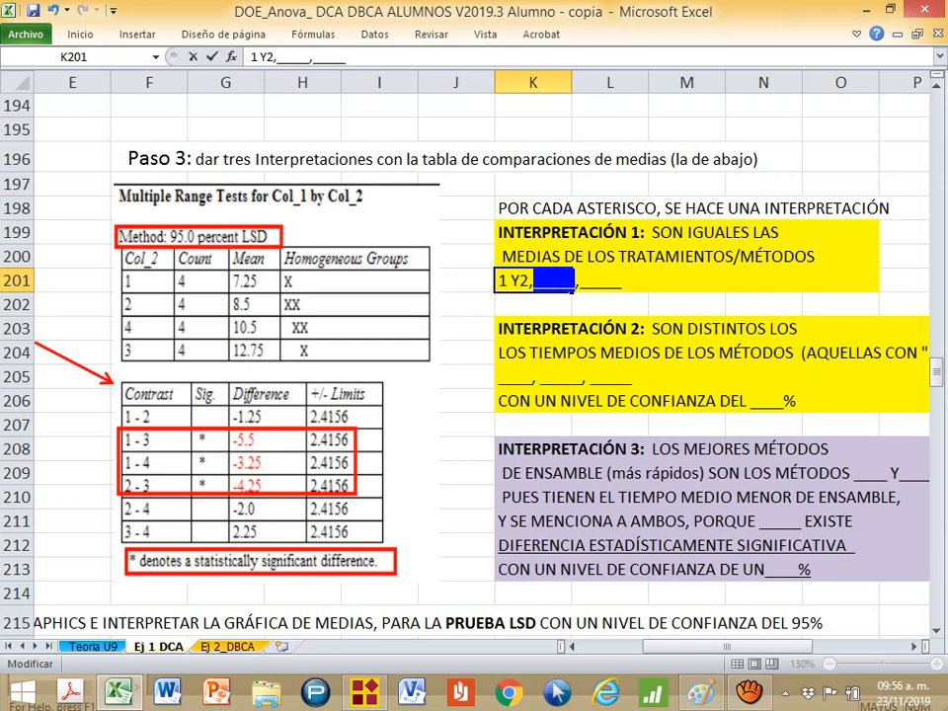
pyautogui.write('2 Y4')
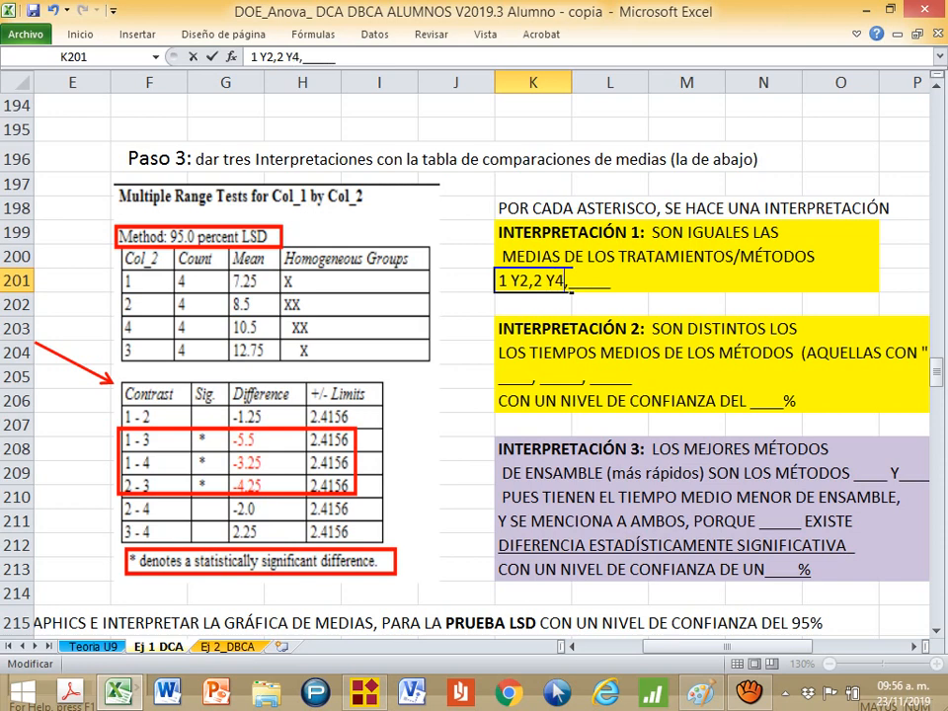
# - Replace the last blank of Interpretación 1 in K201 with "3 Y 4" and commit the cell
pyautogui.hotkey('shift', 'Right')
pyautogui.hotkey('shift', 'Right')
pyautogui.hotkey('shift', 'Right')
pyautogui.hotkey('shift', 'Right')
pyautogui.hotkey('shift', 'Right')
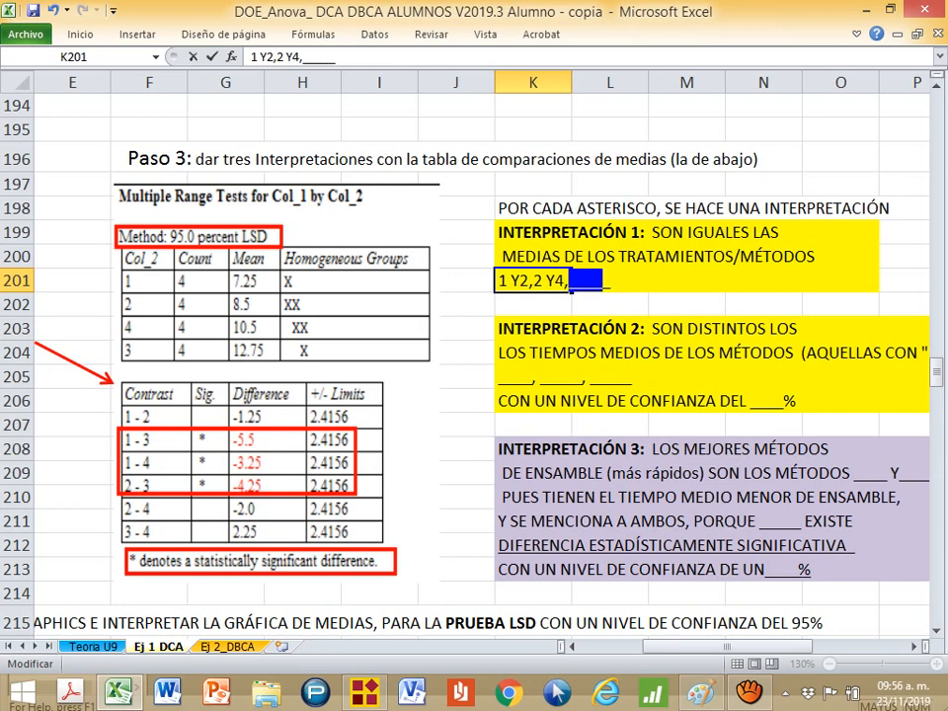
pyautogui.write('3 Y ')
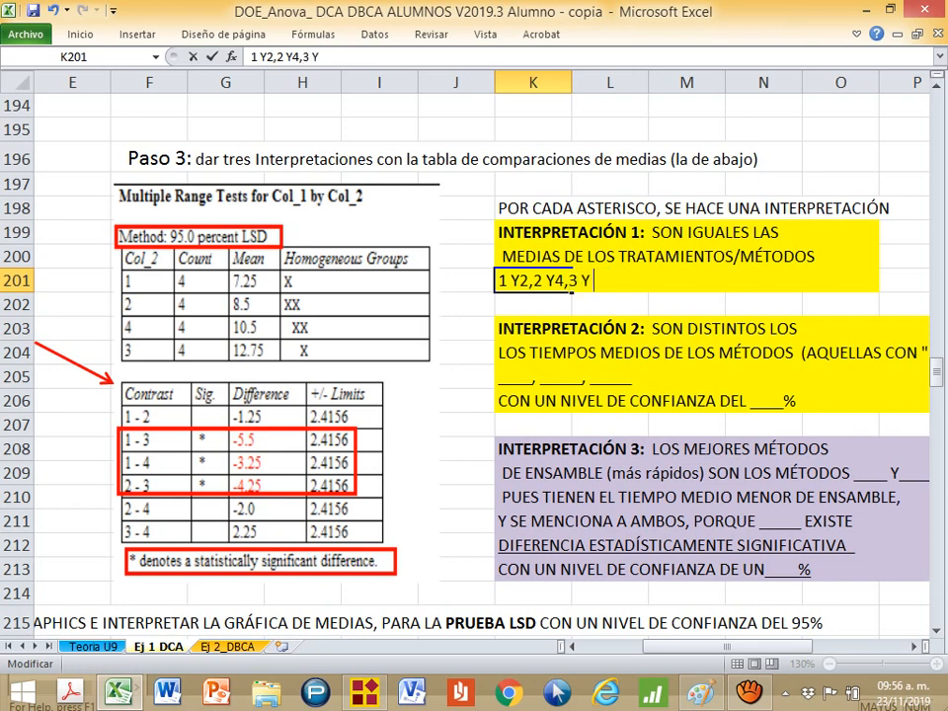
pyautogui.write('4')
pyautogui.click(764, 450)
# - Read Interpretación 2 on the differing mean times and fill its first blank in K205 with "1Y 3"
pyautogui.click(913, 647)
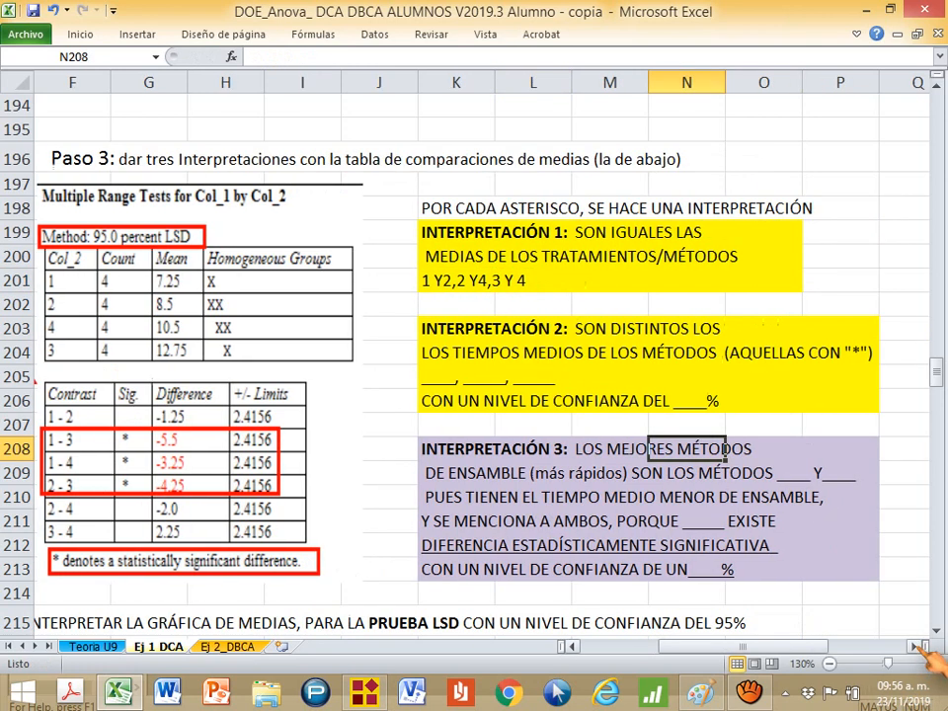
pyautogui.moveTo(435, 329); pyautogui.dragTo(840, 400)
pyautogui.click(456, 329)
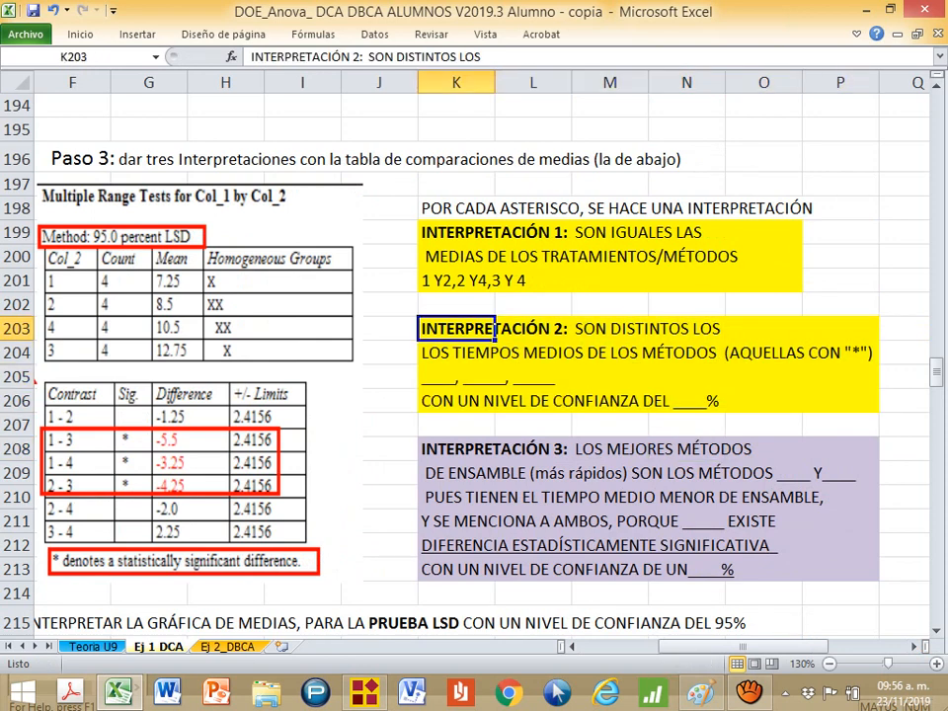
pyautogui.click(456, 353)
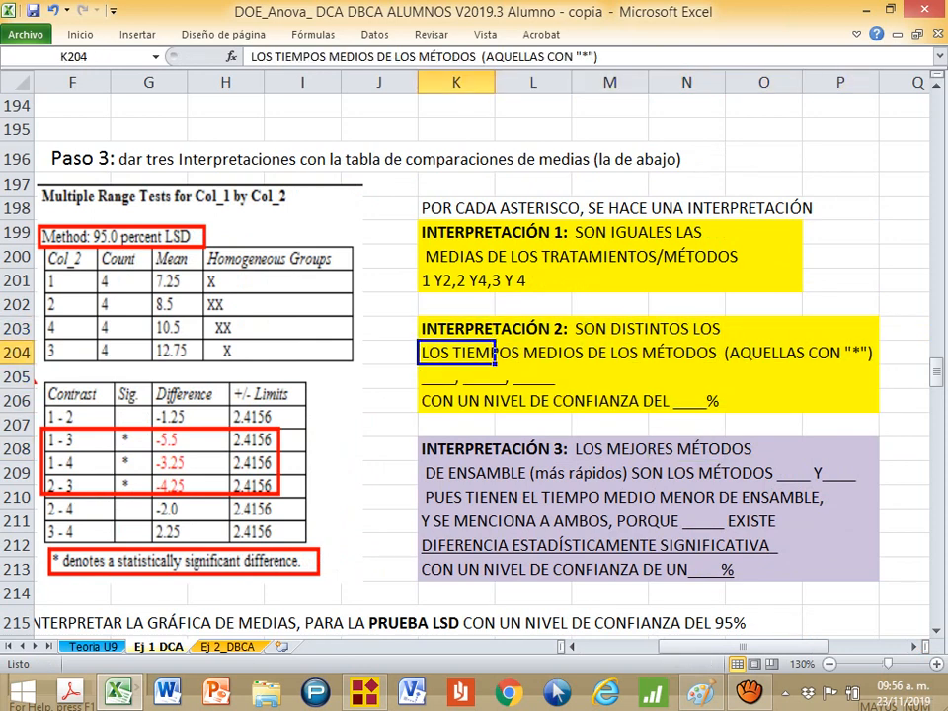
pyautogui.click(392, 353)
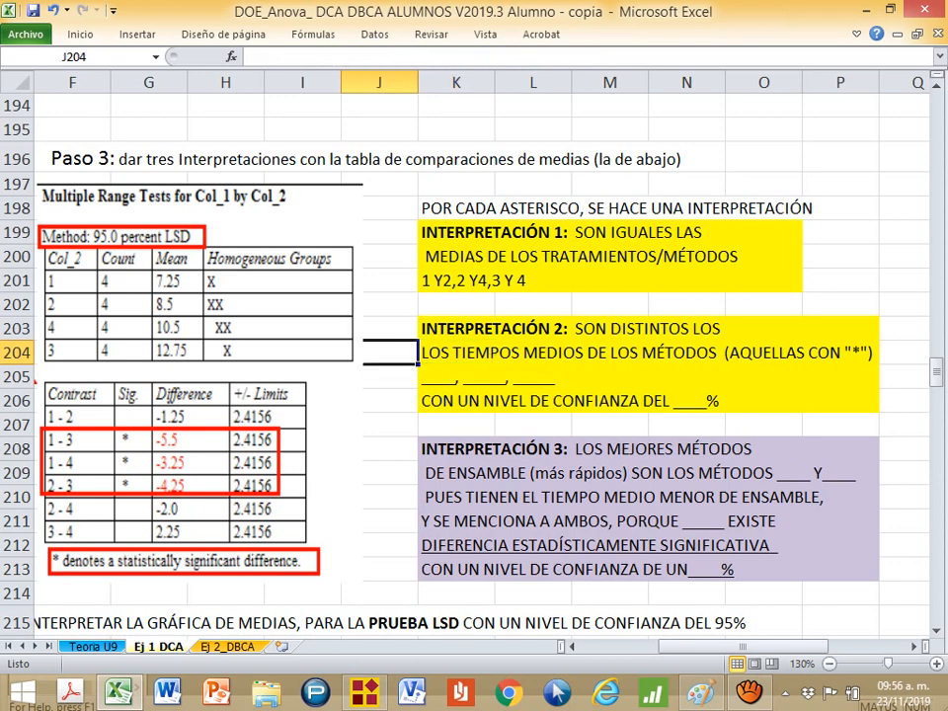
pyautogui.doubleClick(431, 379)
pyautogui.moveTo(422, 378); pyautogui.dragTo(455, 379)
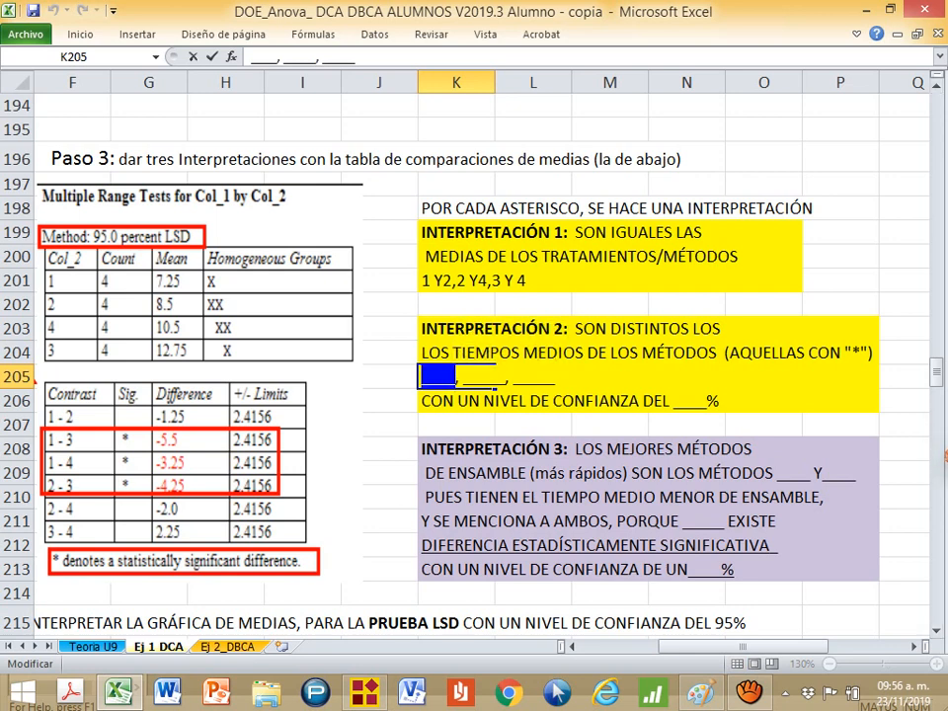
pyautogui.write('1Y ')
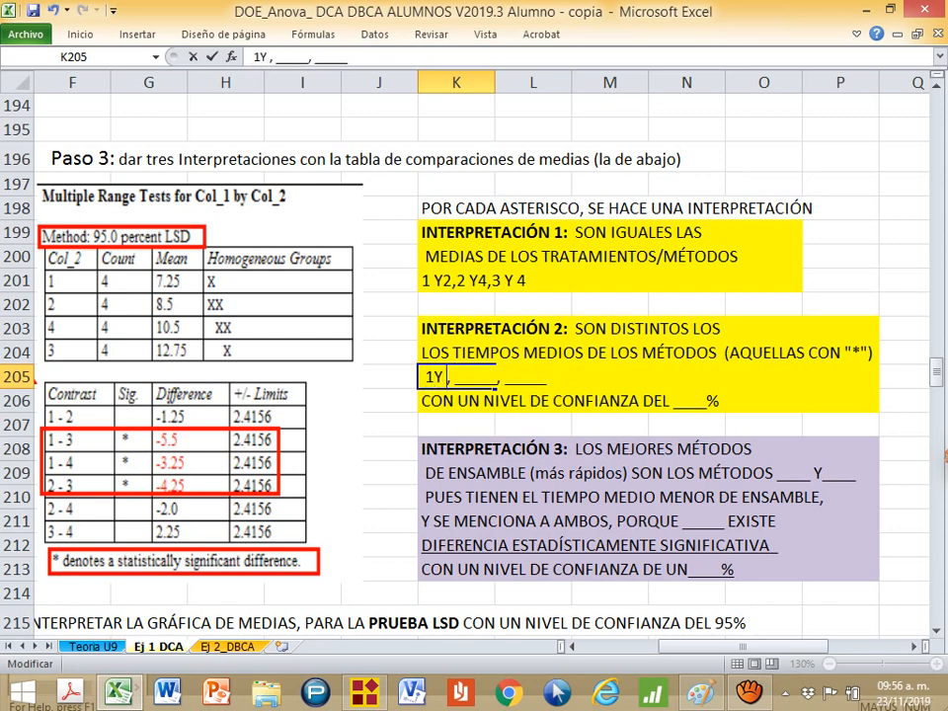
pyautogui.write('3')
# - Replace the second blank of Interpretación 2 in K205 with "1 Y 4", removing the leftover underscore
pyautogui.hotkey('shift', 'Right')
pyautogui.hotkey('shift', 'Right')
pyautogui.hotkey('shift', 'Right')
pyautogui.hotkey('shift', 'Right')
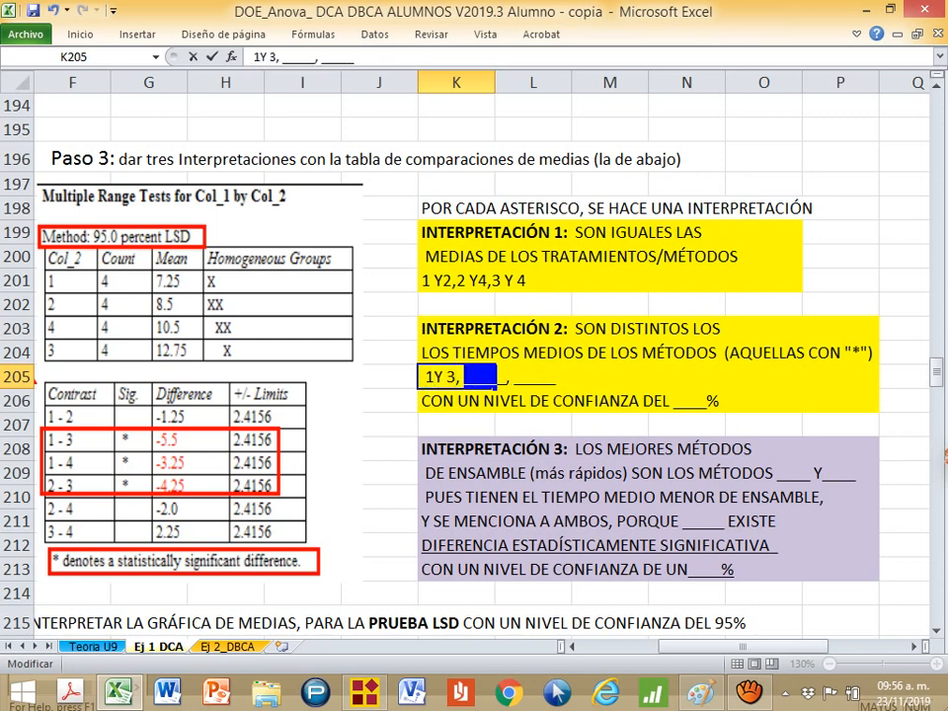
pyautogui.write('1  Y 4')
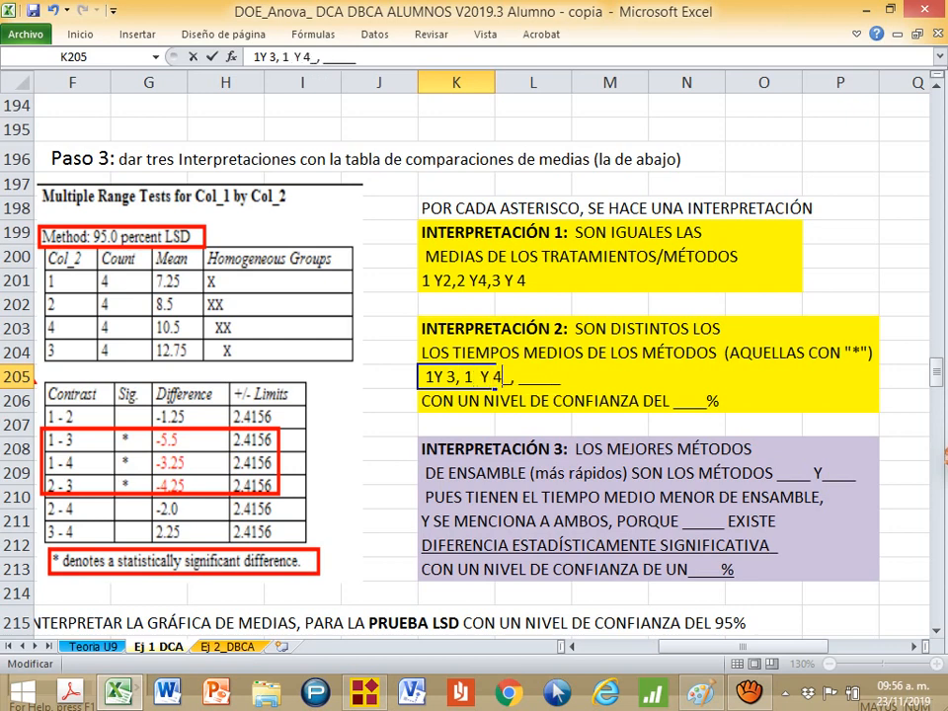
pyautogui.hotkey('shift', 'Right')
pyautogui.press('Delete')
# - Replace the last blank of Interpretación 2 in K205 with "2 Y 3" and commit the cell
pyautogui.press('Right')
pyautogui.press('Right')
pyautogui.hotkey('shift', 'Right')
pyautogui.hotkey('shift', 'Right')
pyautogui.hotkey('shift', 'Right')
pyautogui.hotkey('shift', 'Right')
pyautogui.hotkey('shift', 'Right')
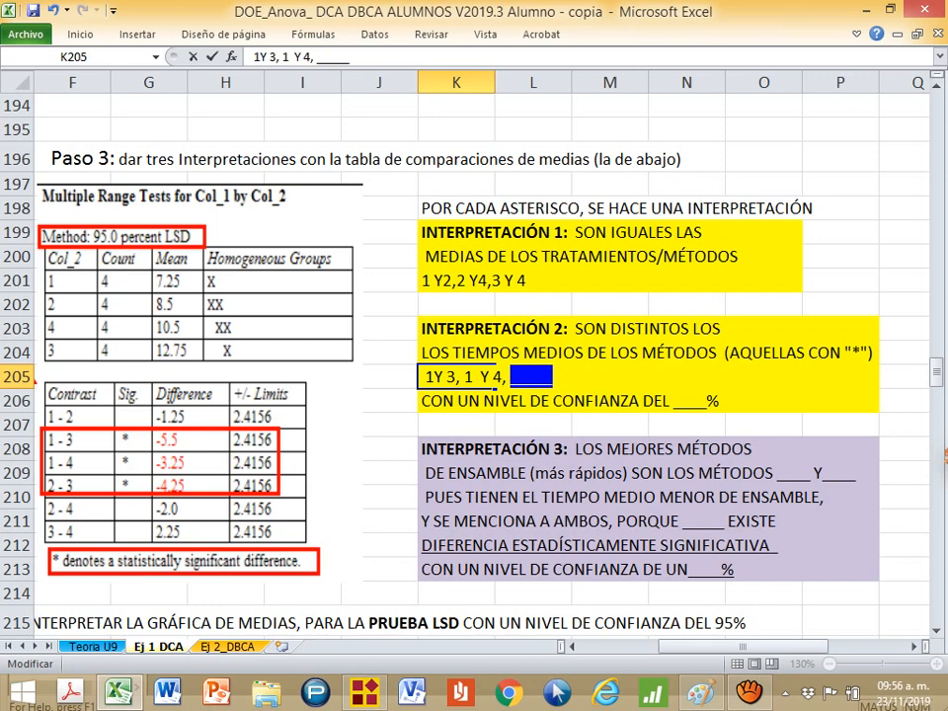
pyautogui.write('2 Y 3')
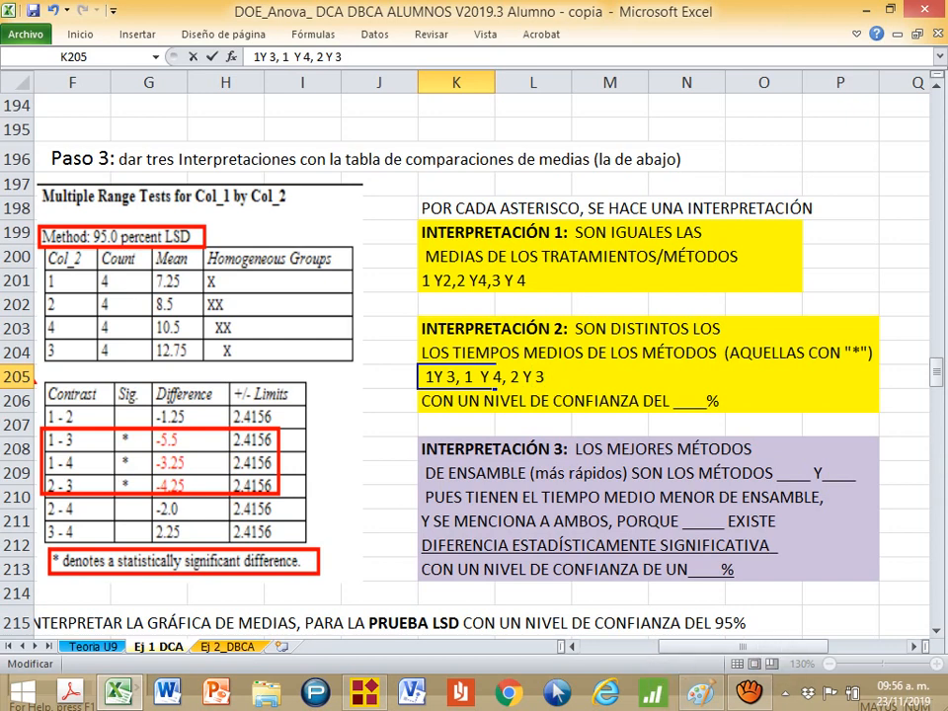
pyautogui.press('Return')
# - Fill the confidence level blank of Interpretación 2 in K206 with 95
pyautogui.doubleClick(456, 401)
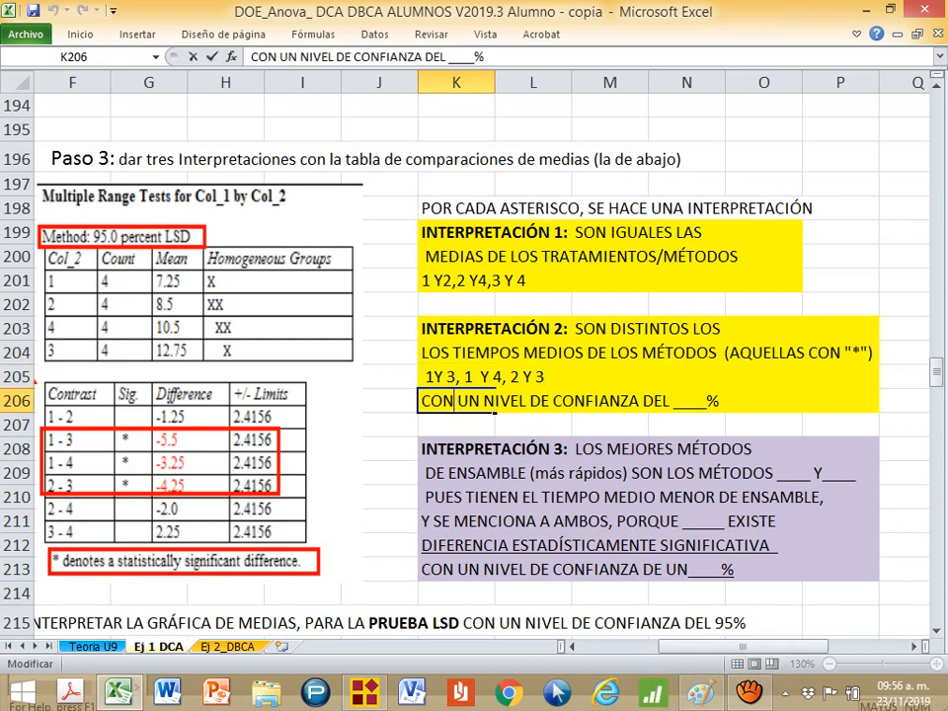
pyautogui.moveTo(674, 401); pyautogui.dragTo(707, 401)
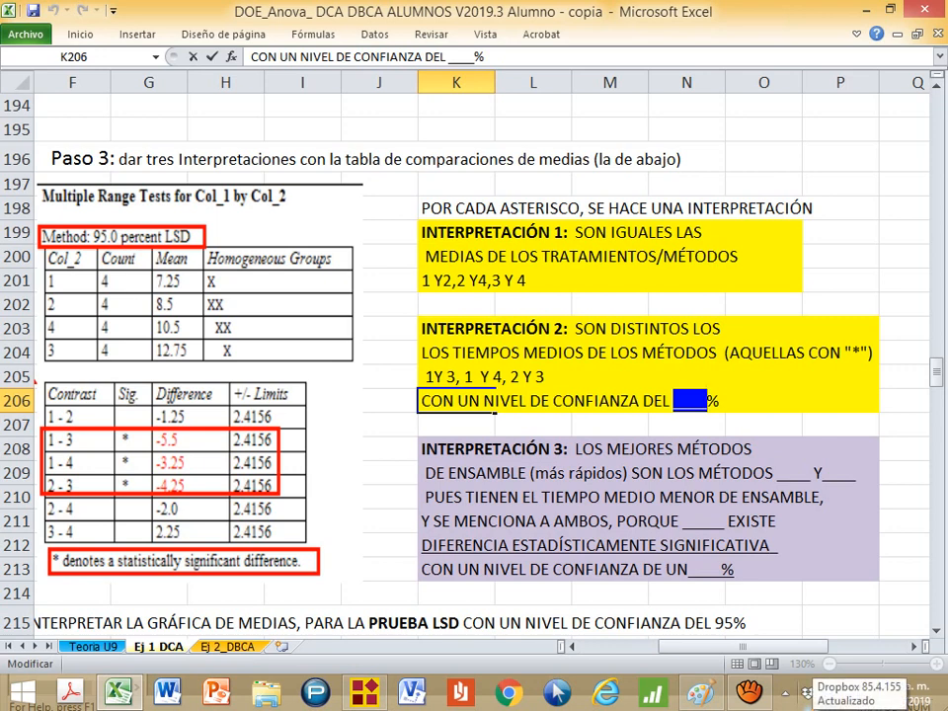
pyautogui.write('95')
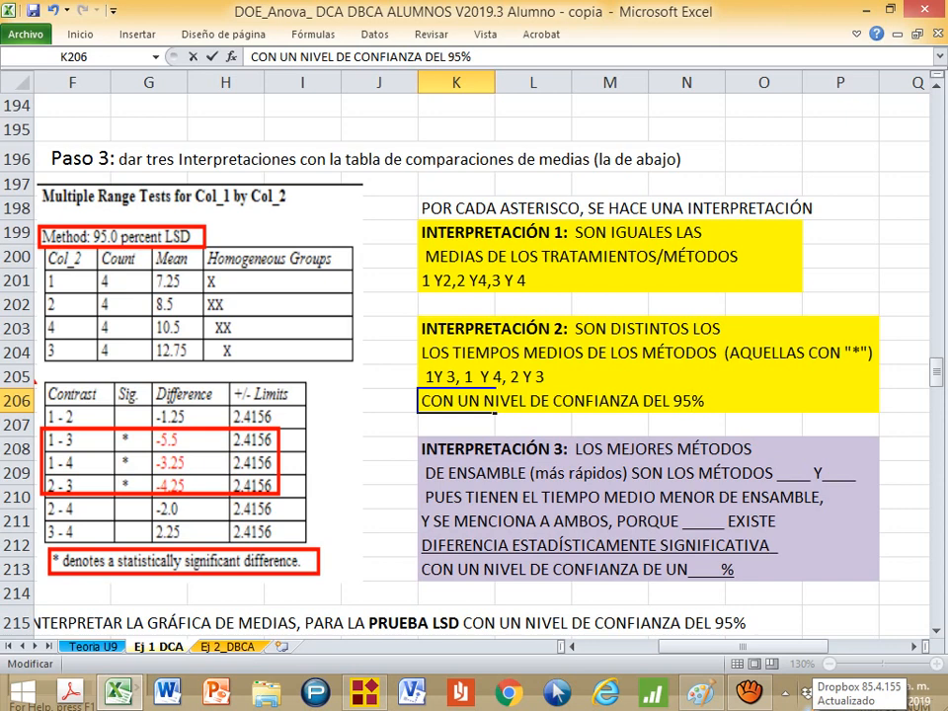
# - Review the completed Interpretaciones 1 and 2 in K199:P206, and read the start of Interpretación 3 about the best assembly methods
pyautogui.moveTo(457, 233); pyautogui.dragTo(837, 401)
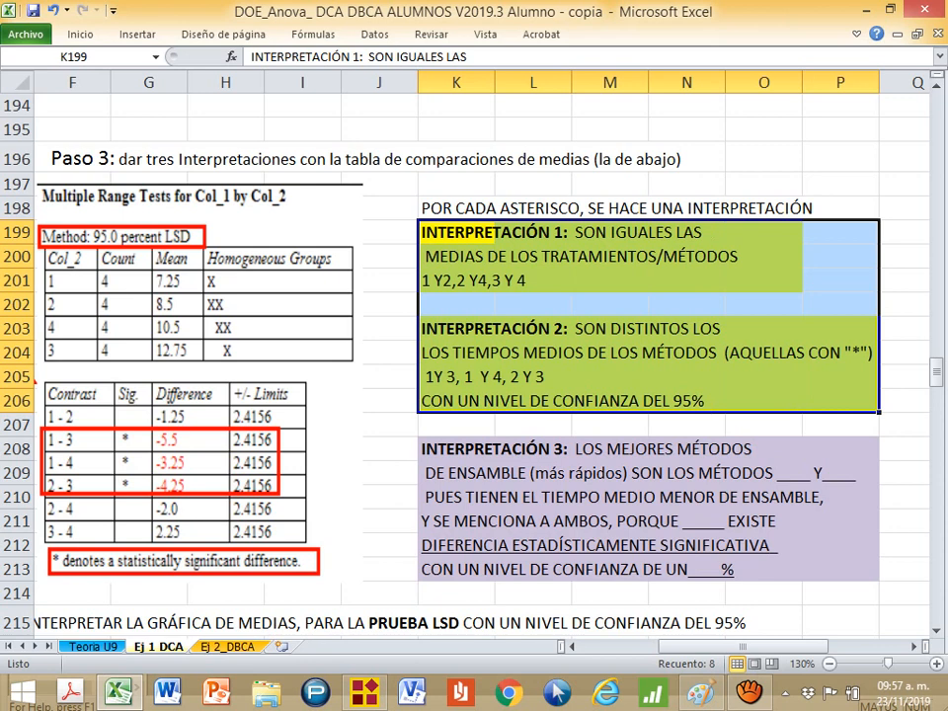
pyautogui.moveTo(457, 233); pyautogui.dragTo(838, 400)
pyautogui.click(495, 450)
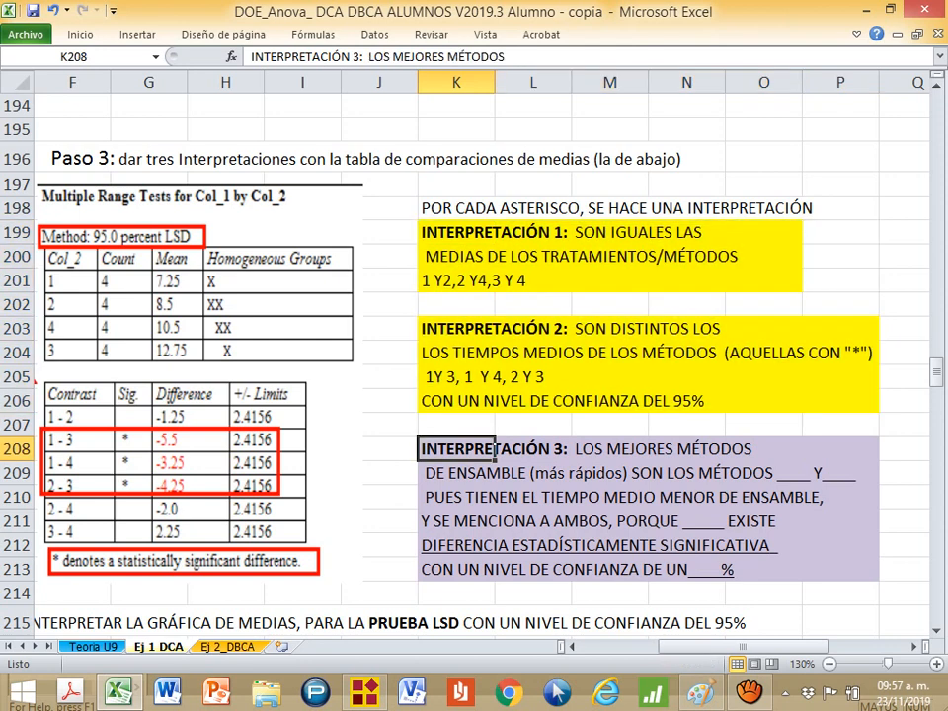
pyautogui.doubleClick(495, 450)
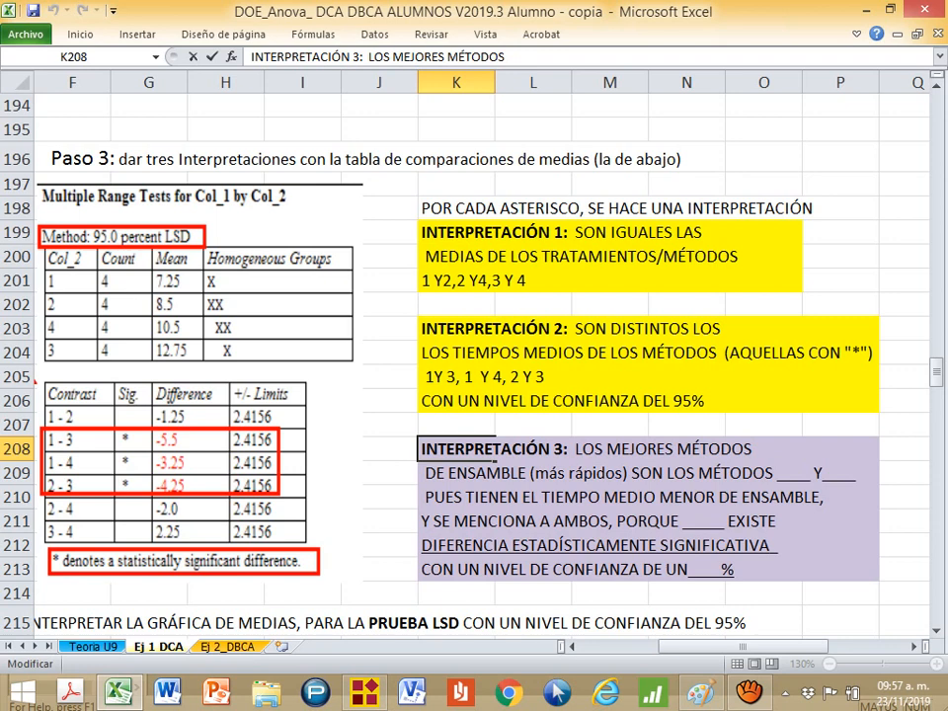
pyautogui.moveTo(422, 450); pyautogui.dragTo(754, 449)
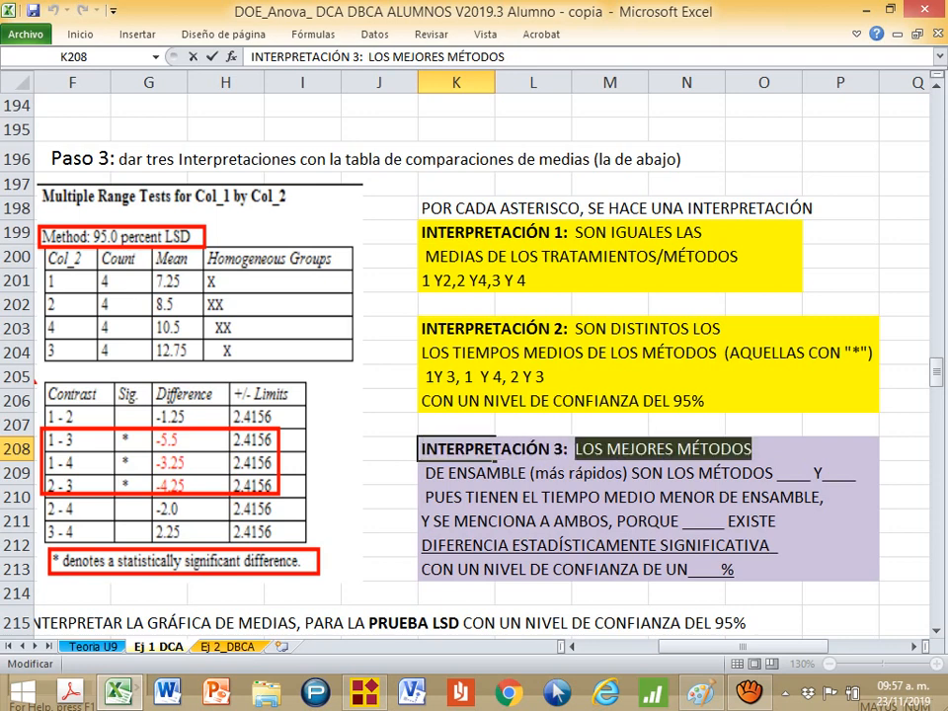
pyautogui.click(456, 473)
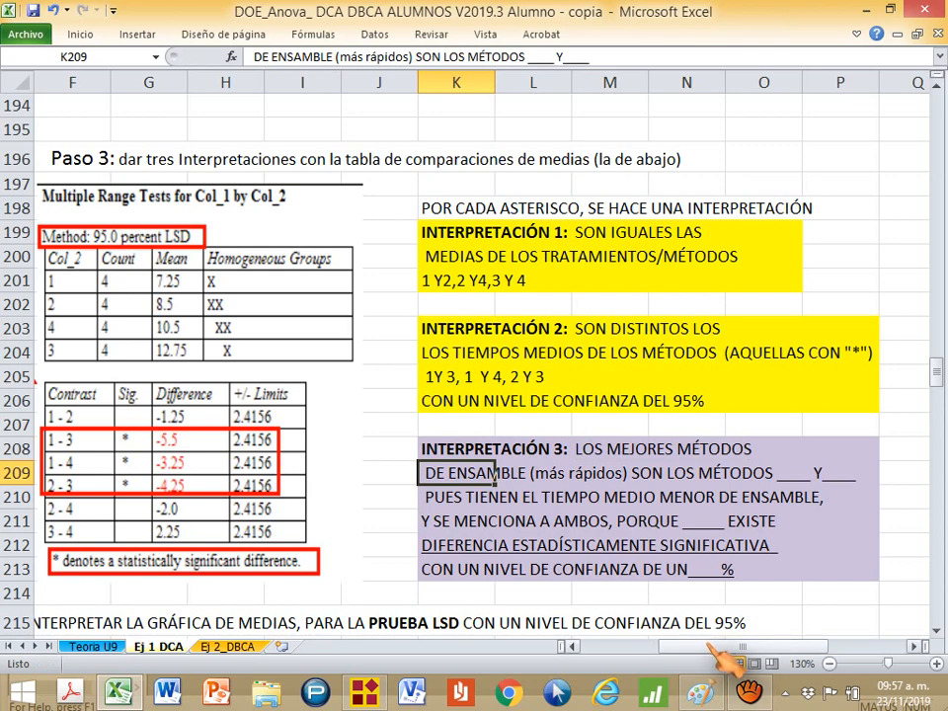
pyautogui.moveTo(716, 648)
pyautogui.mouseDown()
pyautogui.moveTo(730, 648)
pyautogui.moveTo(654, 648)
pyautogui.moveTo(723, 648)
pyautogui.mouseUp()
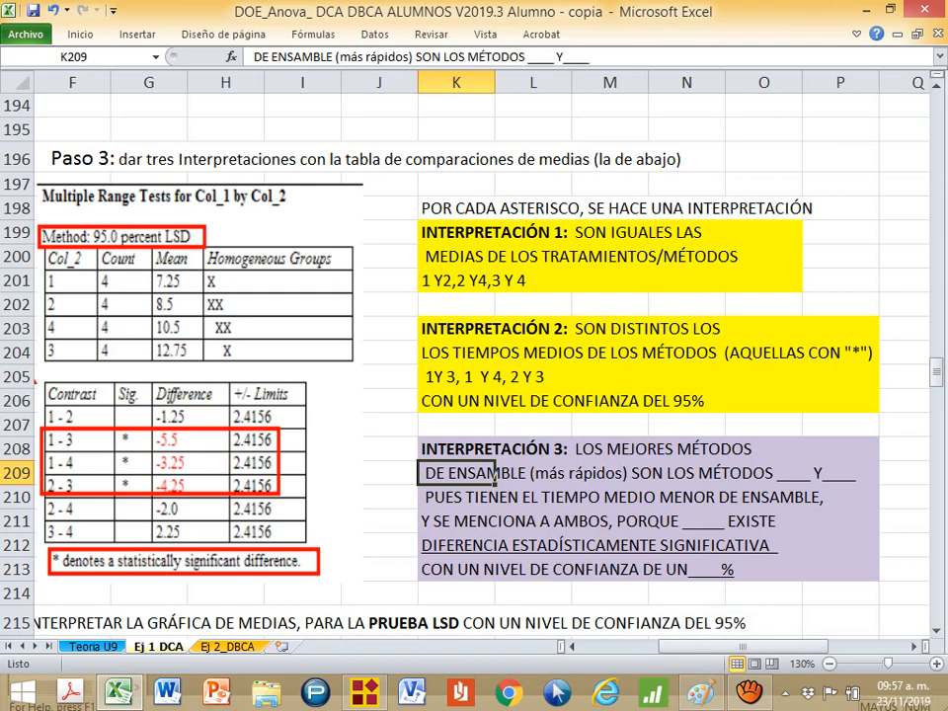
# - Examine the Paso 4 instructions for the LSD Means Plot from row 215 on, and switch to STATGRAPHICS
pyautogui.scroll(-1, 464, 346)
pyautogui.scroll(-5, 464, 346)
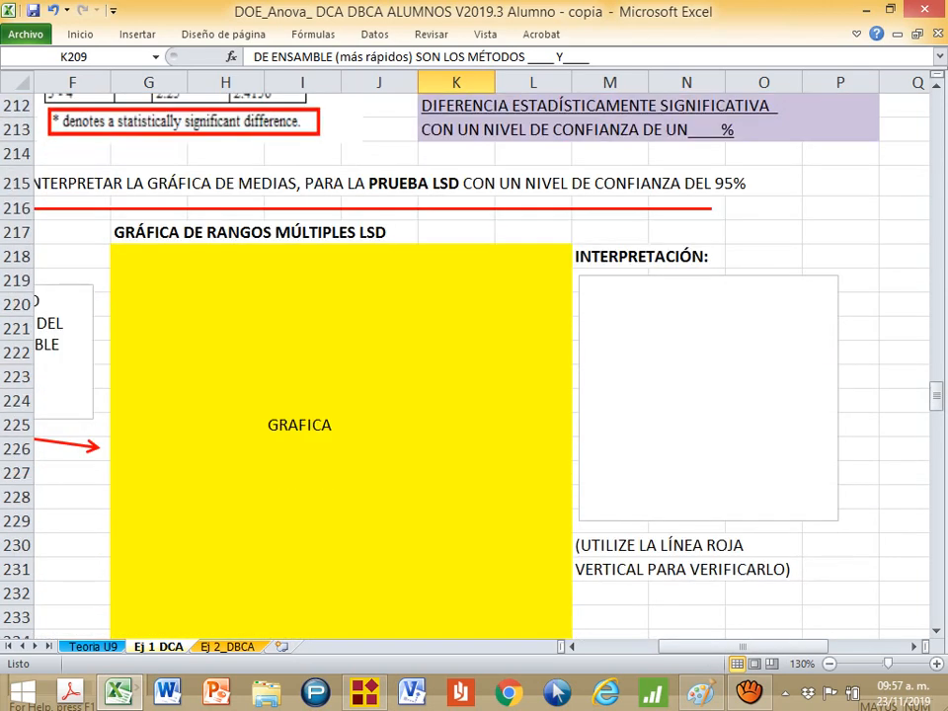
pyautogui.moveTo(726, 649); pyautogui.dragTo(683, 648)
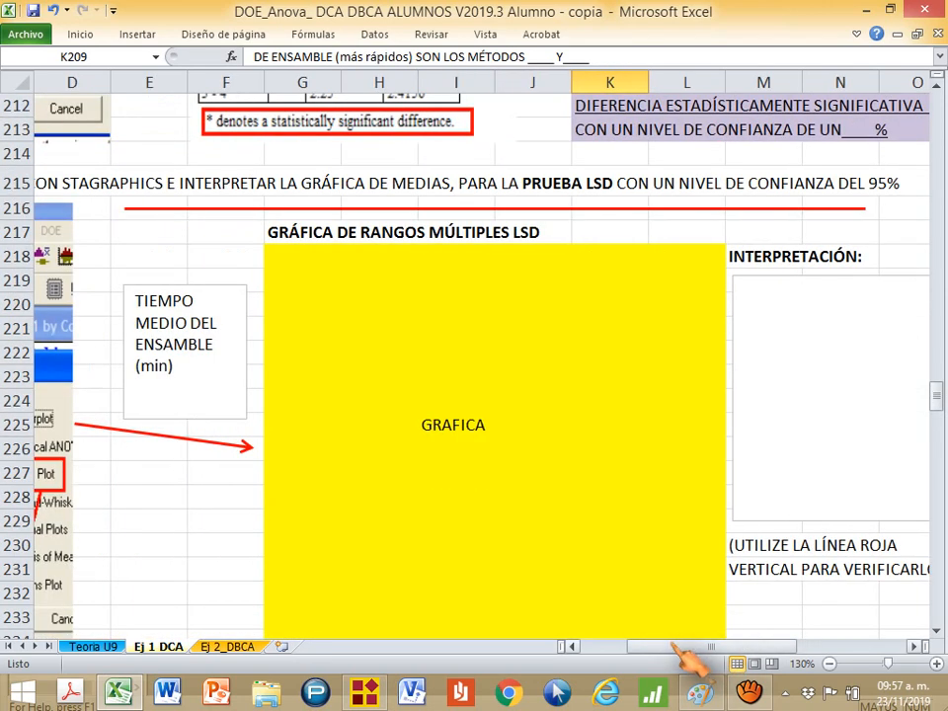
pyautogui.scroll(-1, 464, 346)
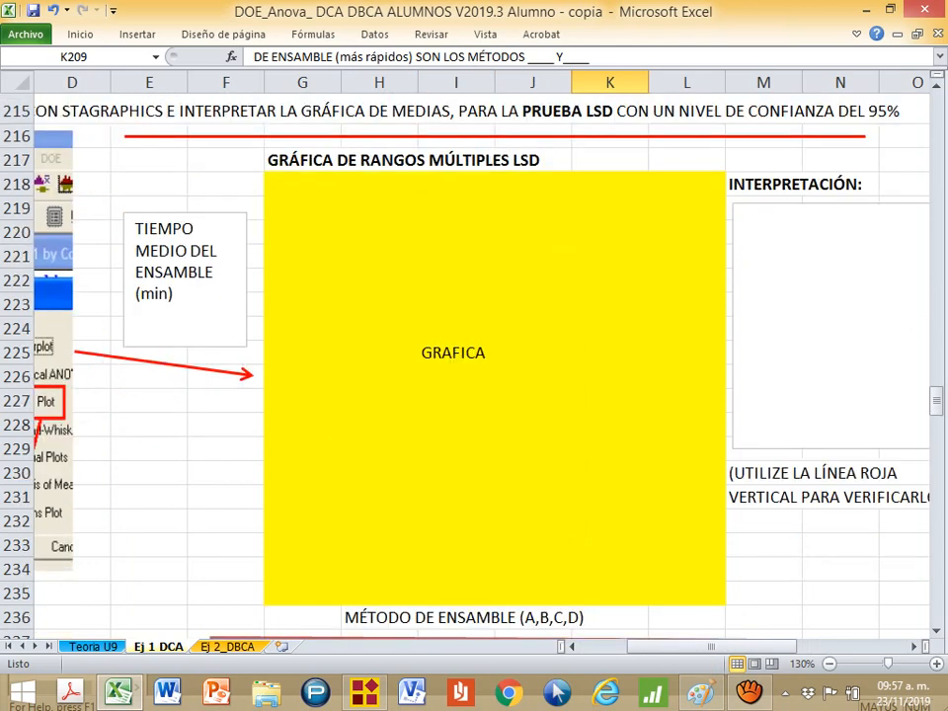
pyautogui.moveTo(691, 648); pyautogui.dragTo(659, 648)
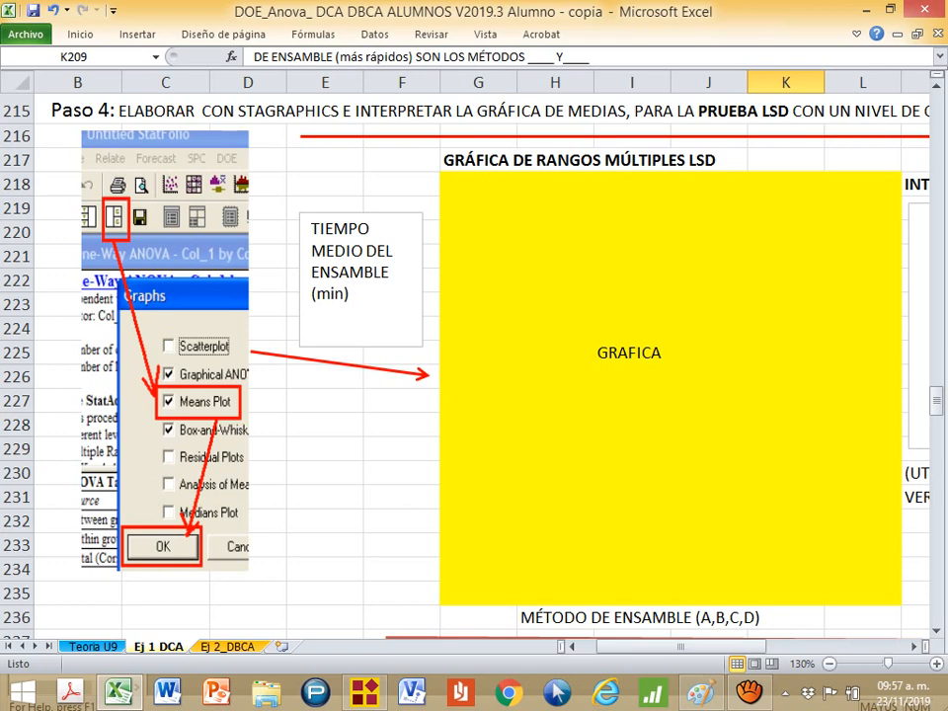
pyautogui.hotkey('alt', 'Tab')
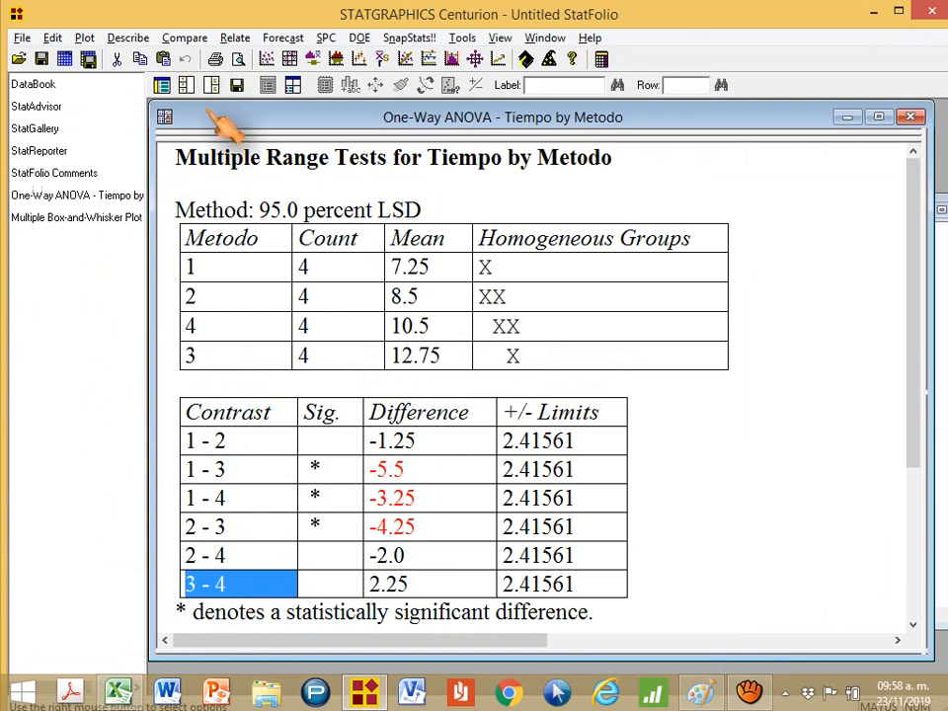
# - Add the Means Plot to the One-Way ANOVA graphs of Tiempo by Metodo and enlarge it to fill the window
pyautogui.click(98, 195)
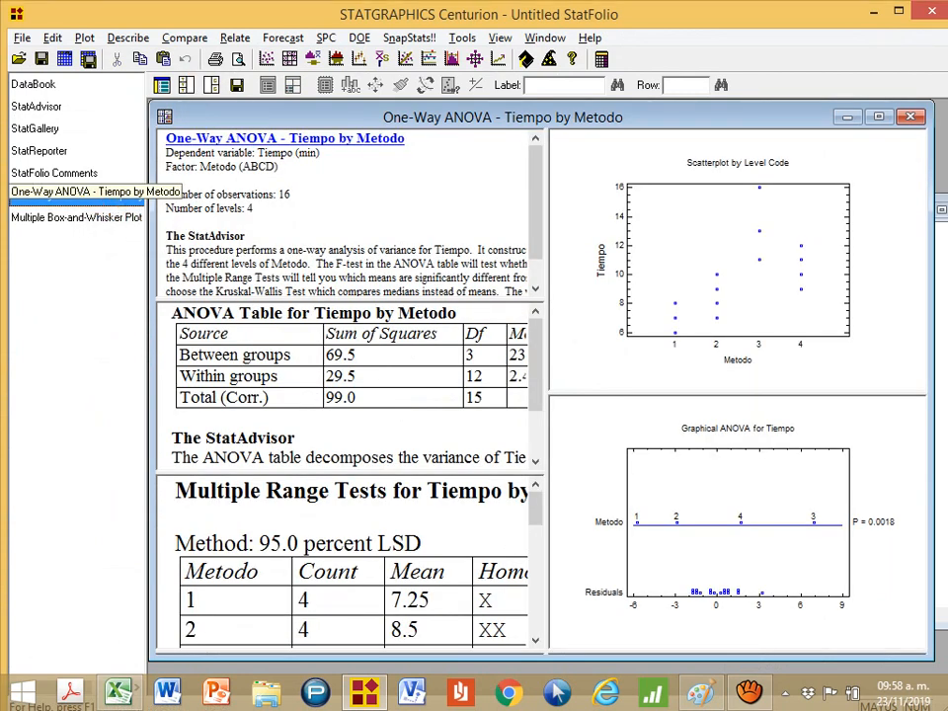
pyautogui.click(220, 91)
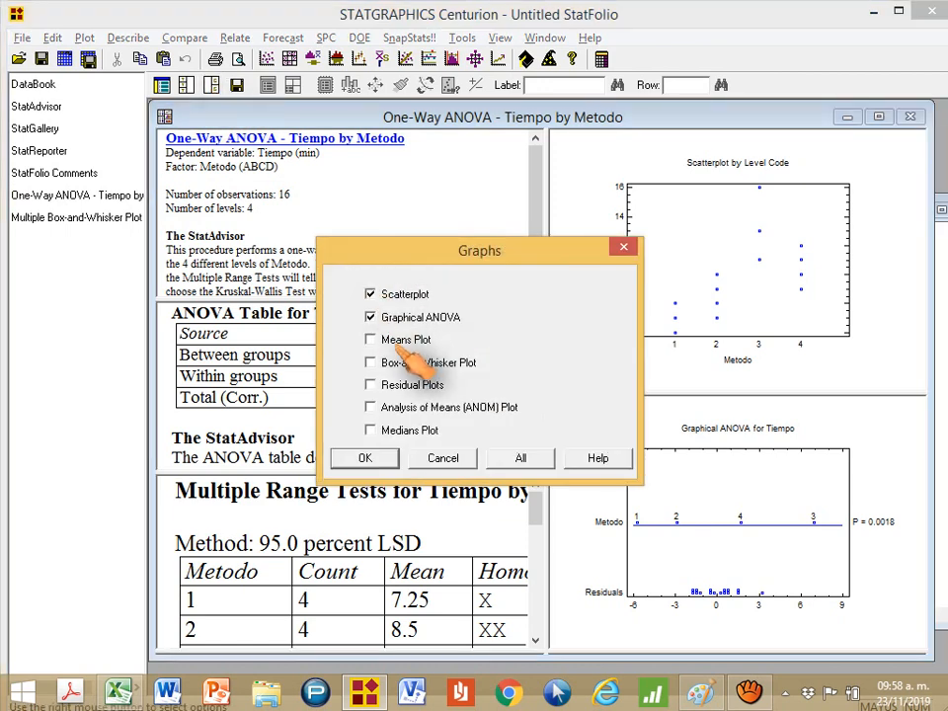
pyautogui.click(381, 339)
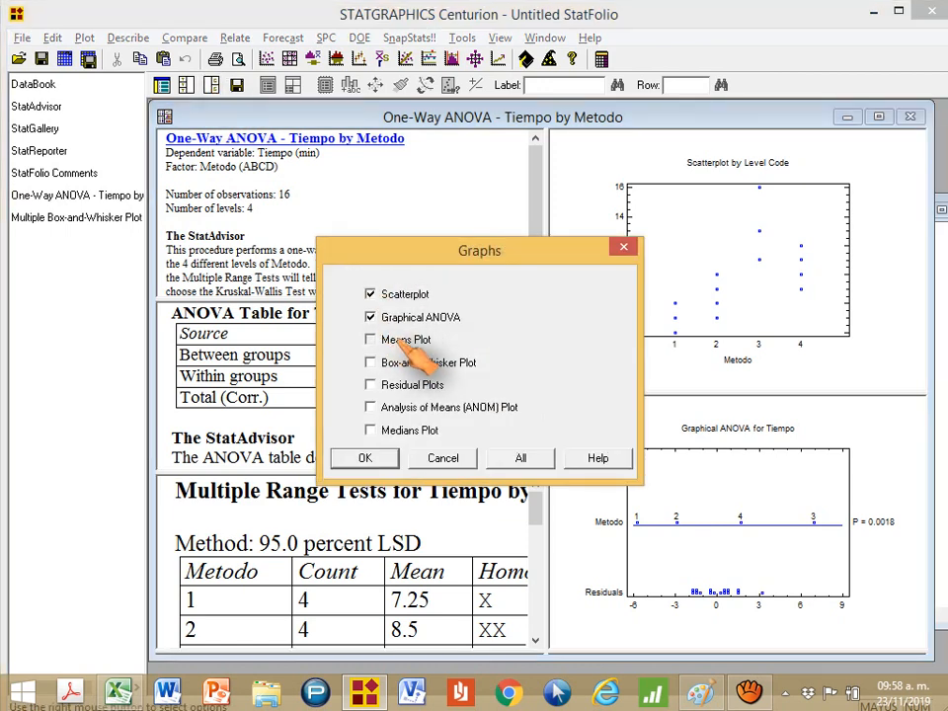
pyautogui.click(366, 458)
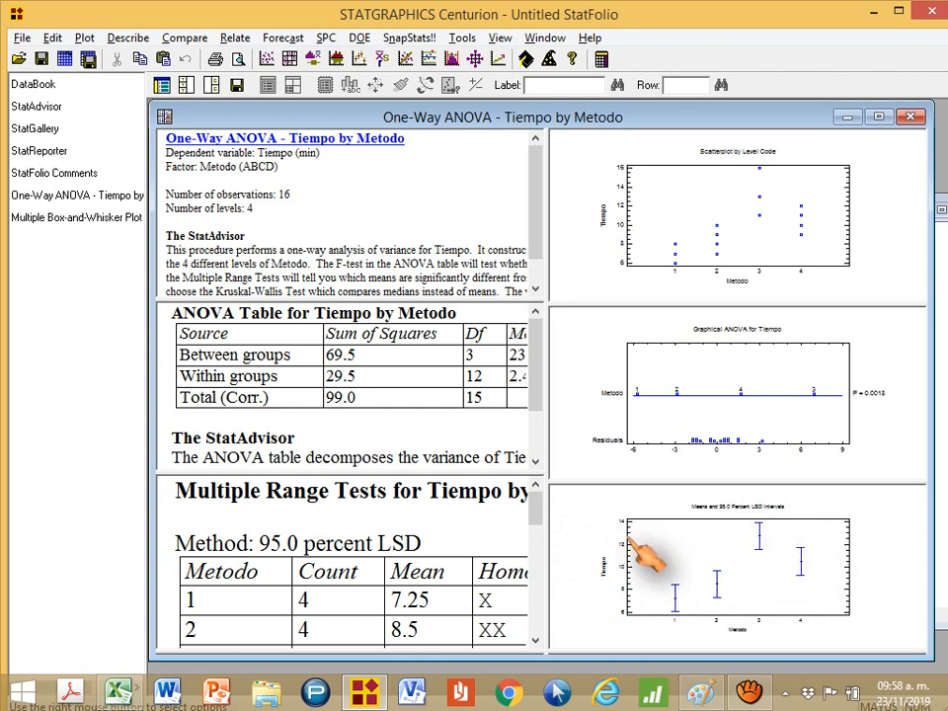
pyautogui.doubleClick(623, 524)
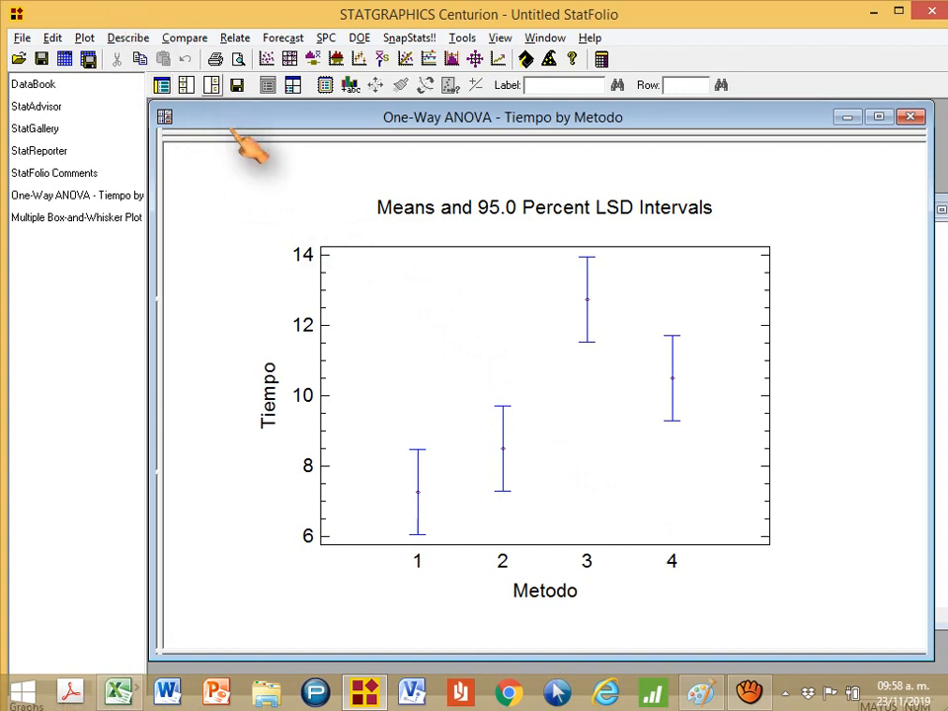
# - Compare the LSD intervals of the four methods on the means plot using a horizontal reference line
pyautogui.rightClick(230, 176)
pyautogui.click(489, 296)
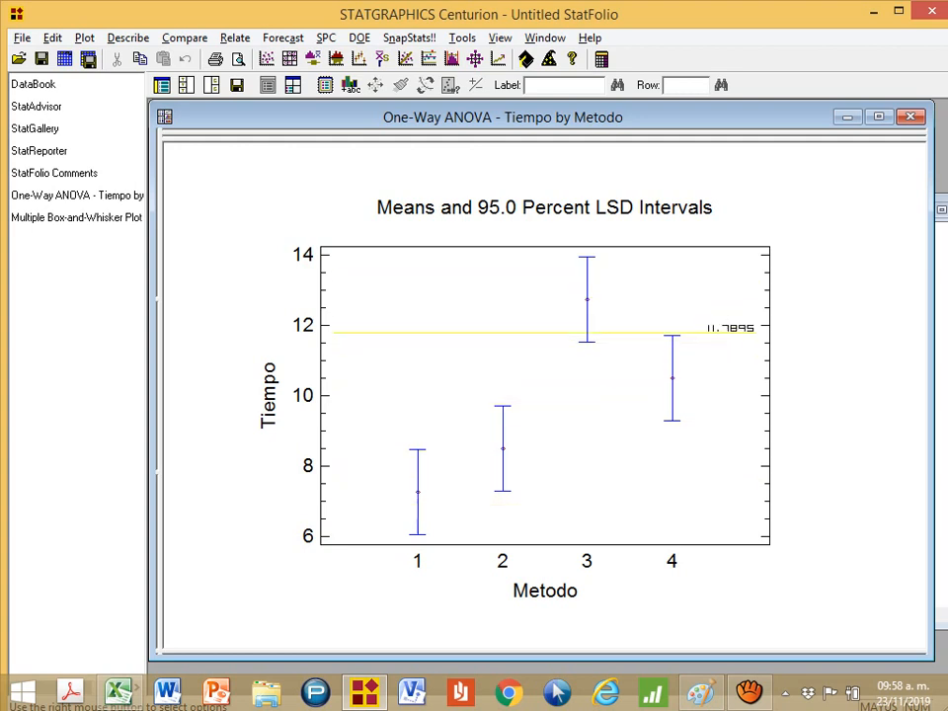
pyautogui.rightClick(215, 199)
pyautogui.click(305, 326)
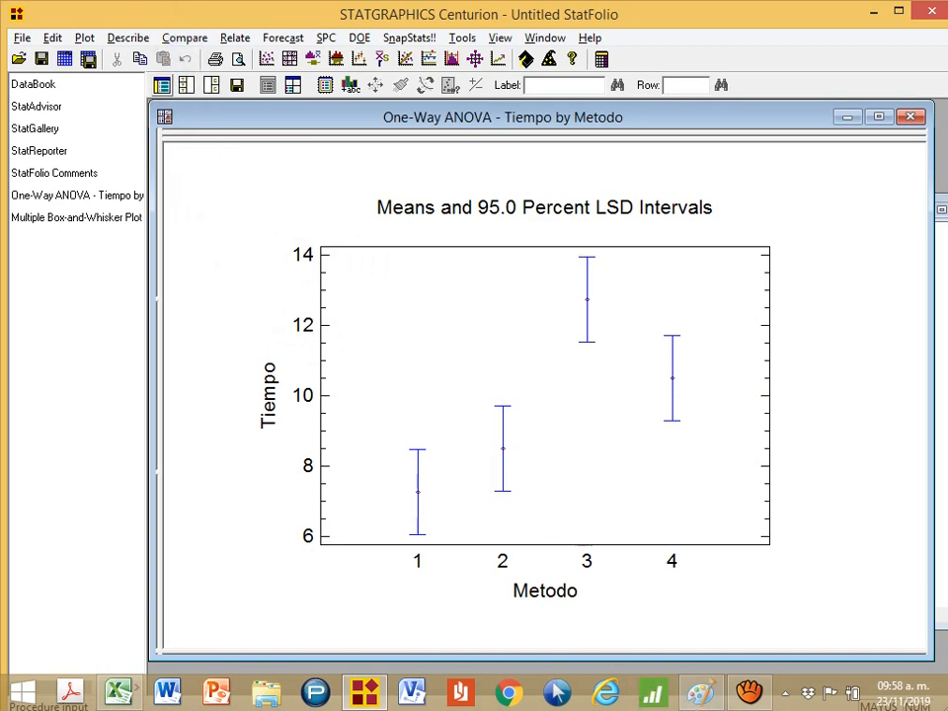
# - Switch to Paint, paste the screen capture, and cut out the means plot with its title and axis labels
pyautogui.hotkey('alt', 'Tab')
pyautogui.hotkey('ctrl', 'v')
pyautogui.moveTo(262, 240); pyautogui.dragTo(158, 67)
pyautogui.click(99, 74)
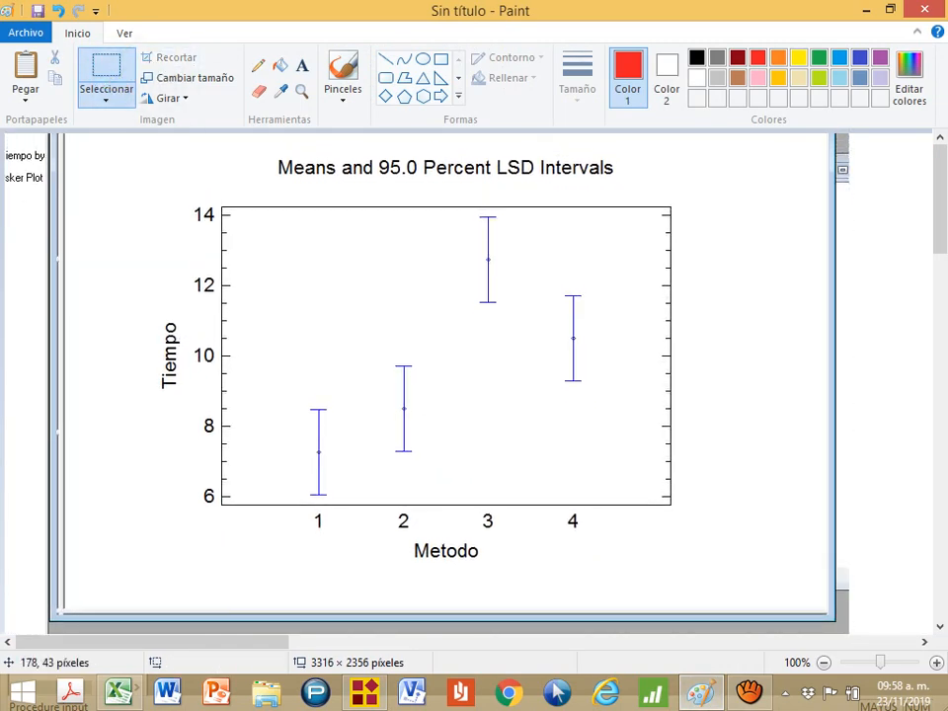
pyautogui.moveTo(140, 159); pyautogui.dragTo(684, 555)
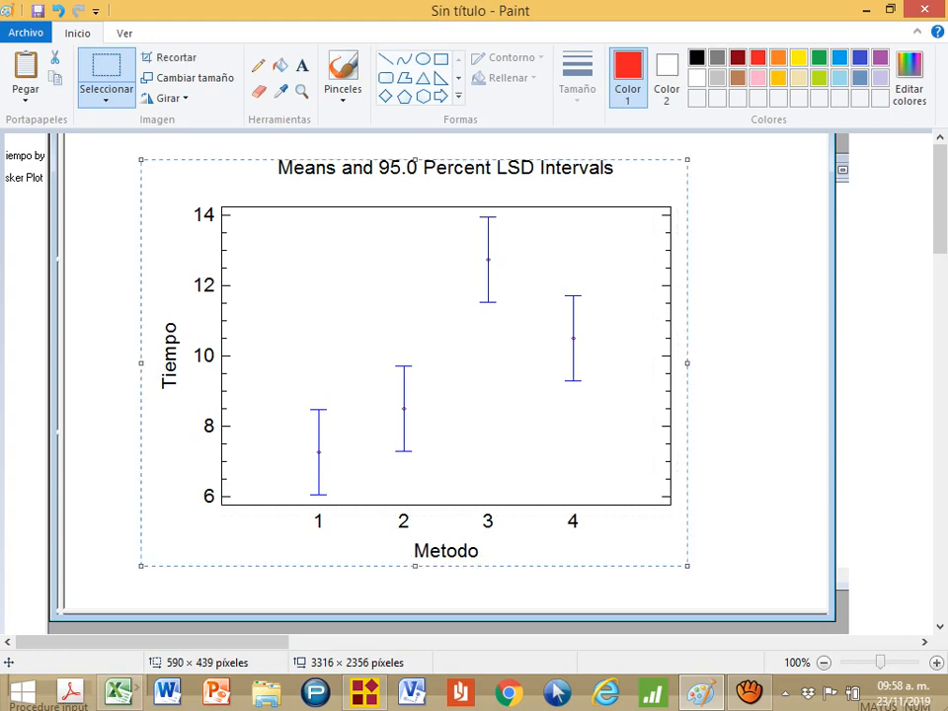
pyautogui.hotkey('ctrl', 'x')
# - Switch to Excel and paste the cut-out means plot at G218 in the yellow GRAFICA area
pyautogui.hotkey('alt', 'Tab')
pyautogui.hotkey('alt', 'Tab')
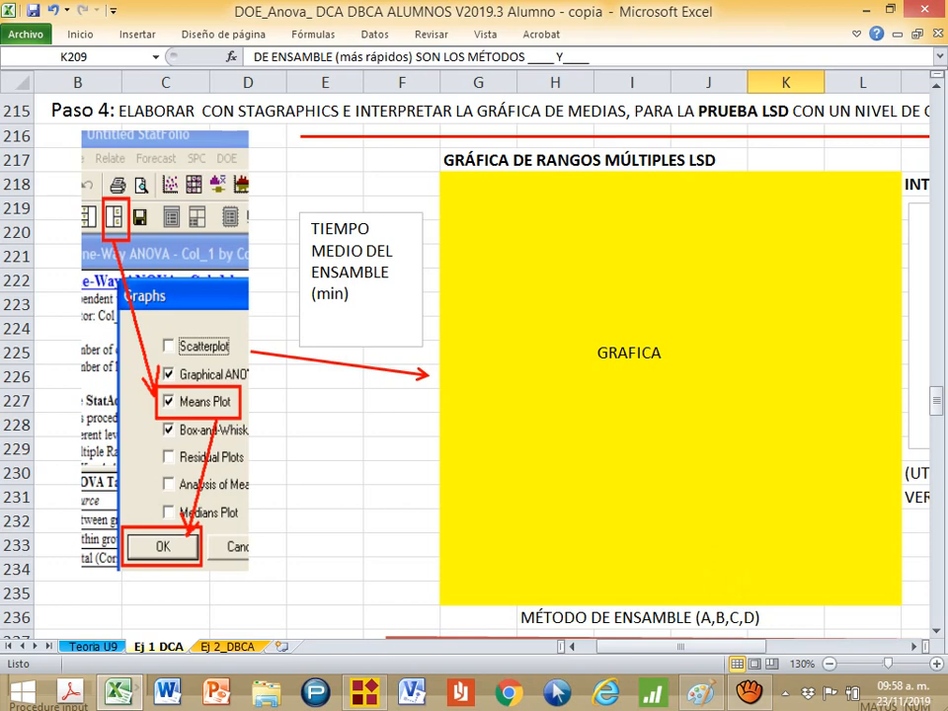
pyautogui.rightClick(465, 186)
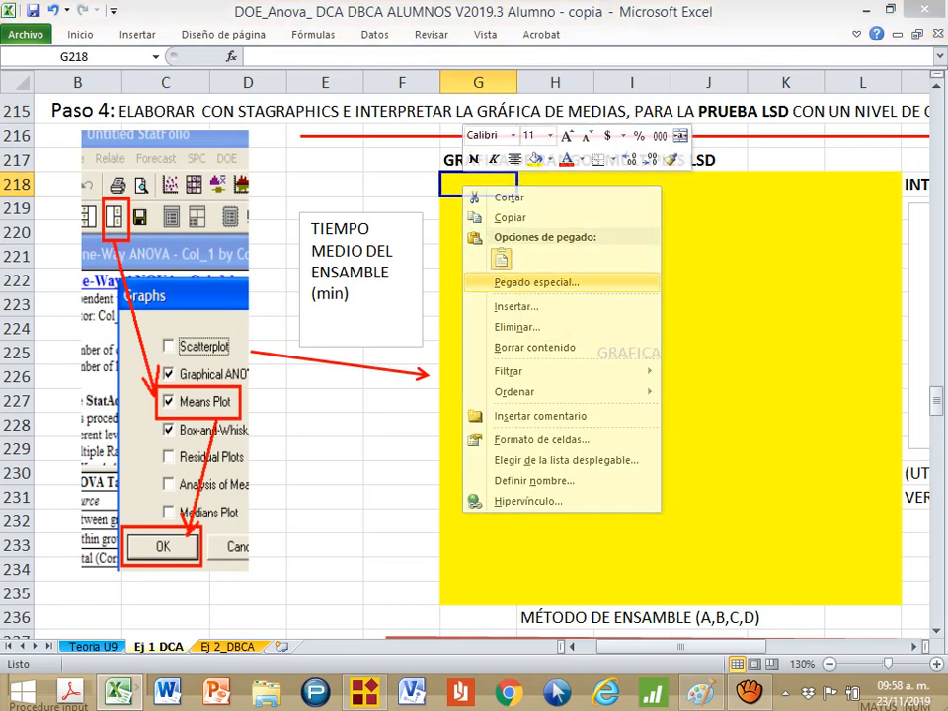